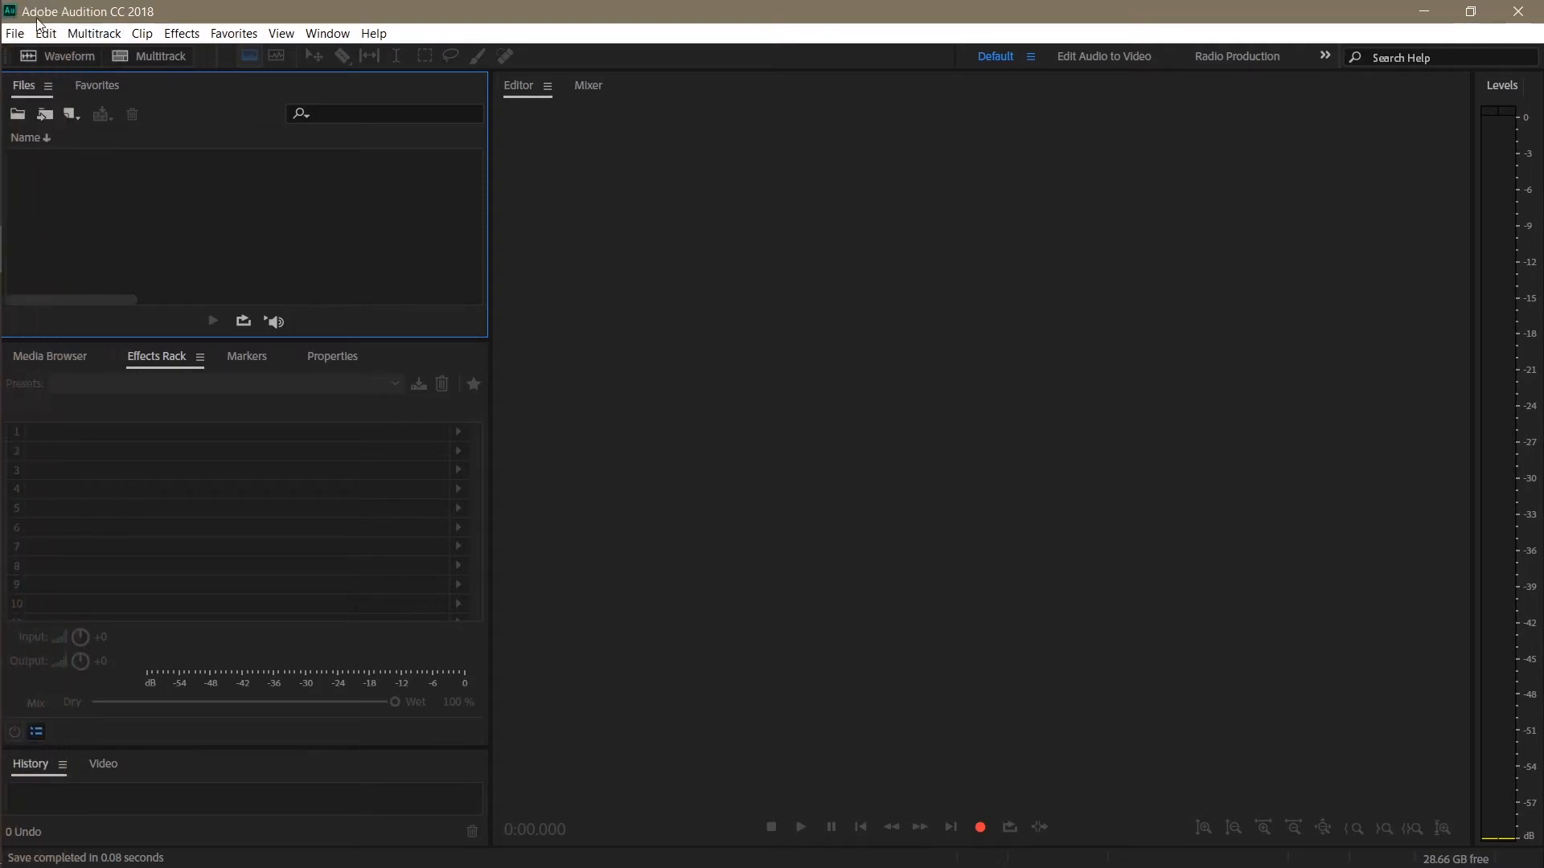
Open SAMPLE FILE.wav from the recently used files
{"action": "left_click", "coordinate": [14, 33]}
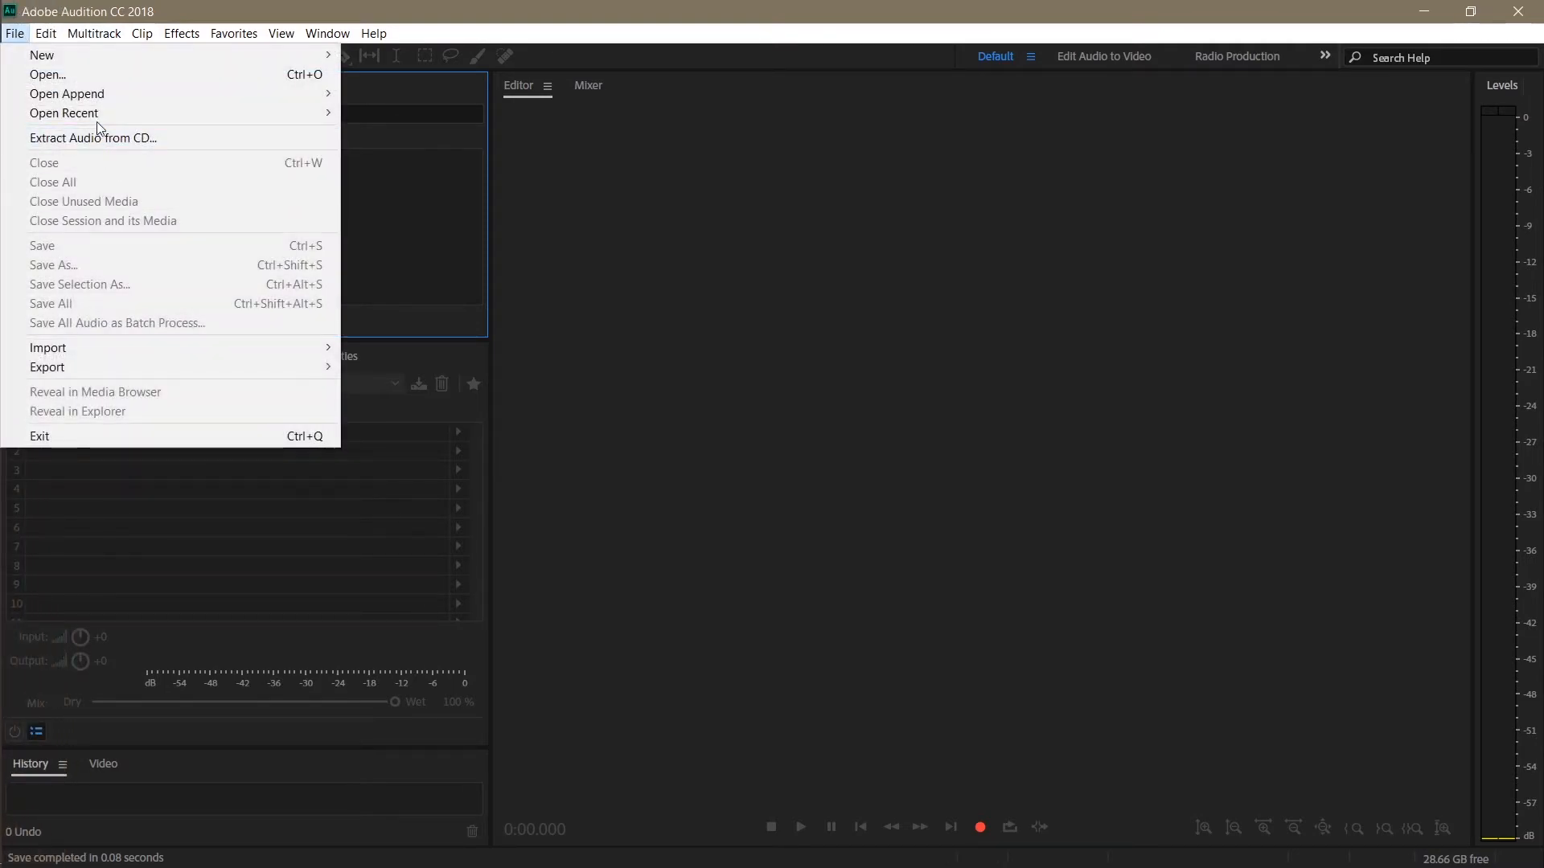
{"action": "mouse_move", "coordinate": [206, 113]}
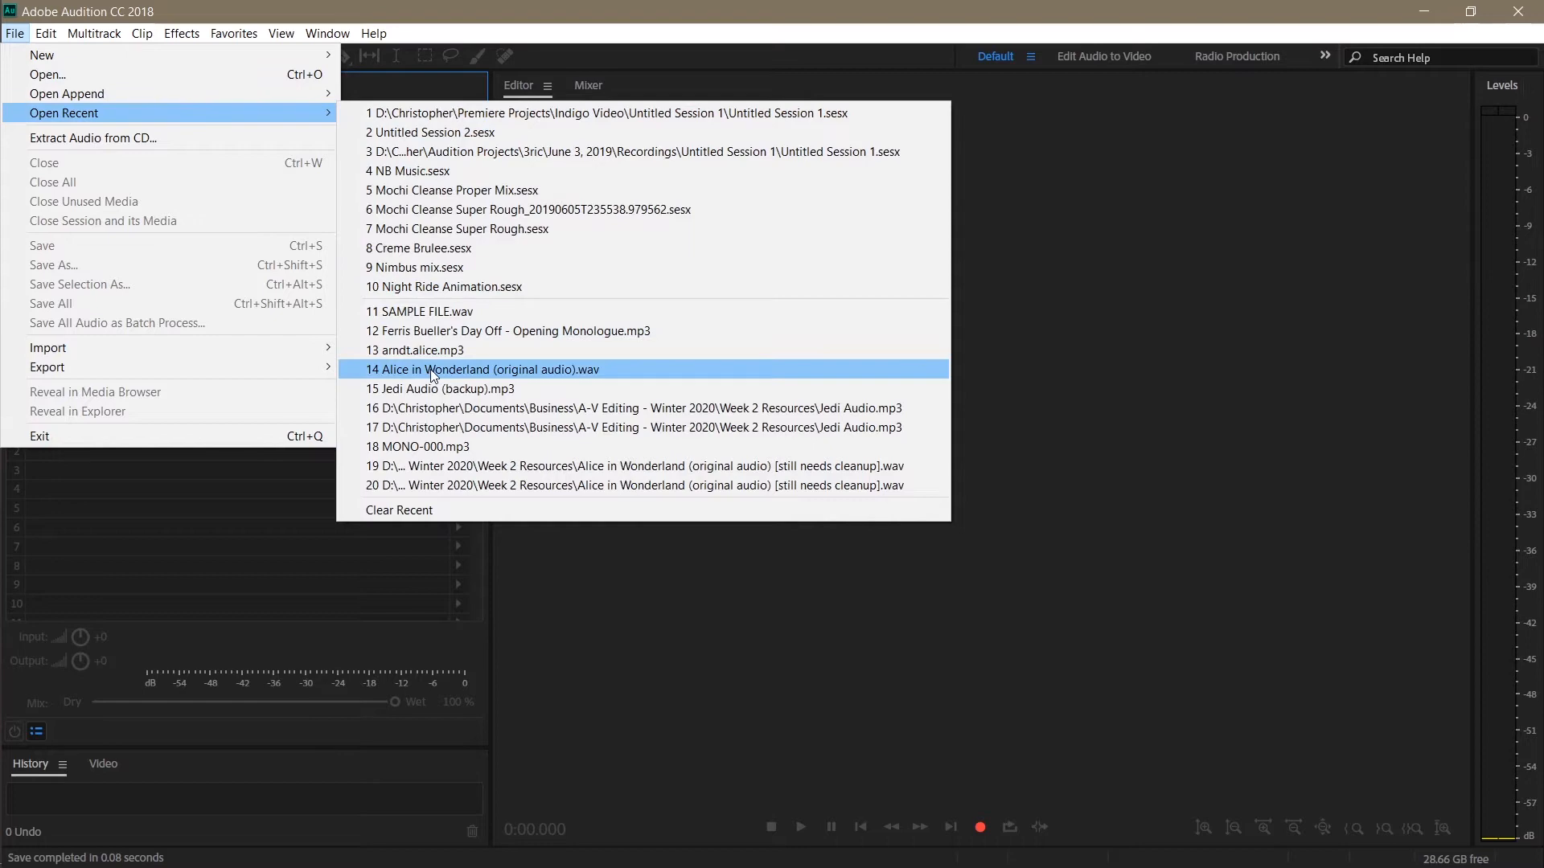
{"action": "left_click", "coordinate": [432, 312]}
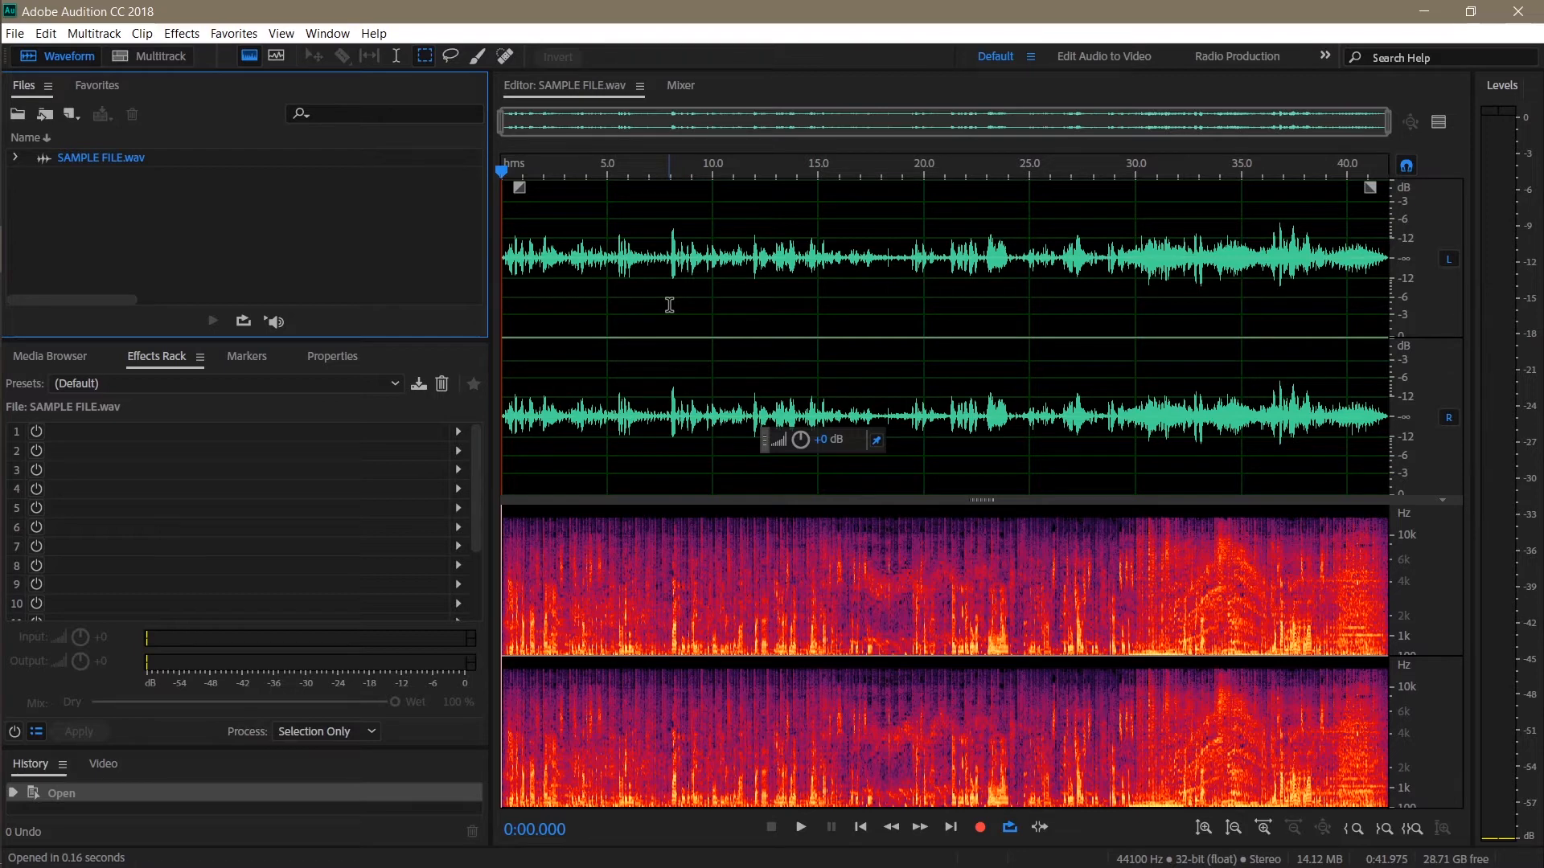
Save a copy of the audio file under the name SAMPLE FILE (backup).wav
{"action": "left_click", "coordinate": [16, 35]}
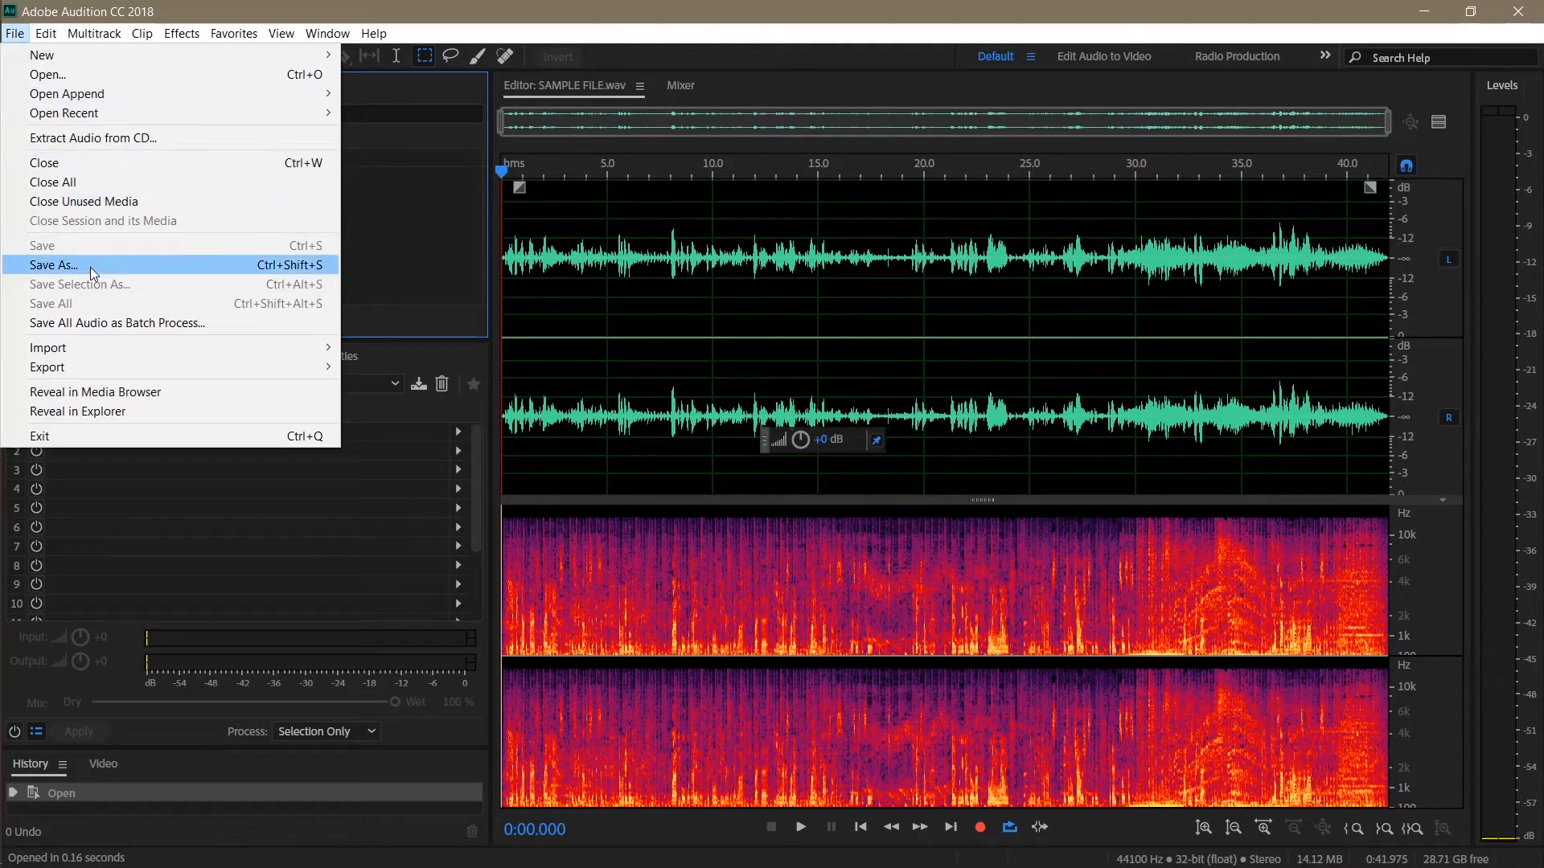
{"action": "left_click", "coordinate": [90, 267]}
{"action": "left_click", "coordinate": [709, 328]}
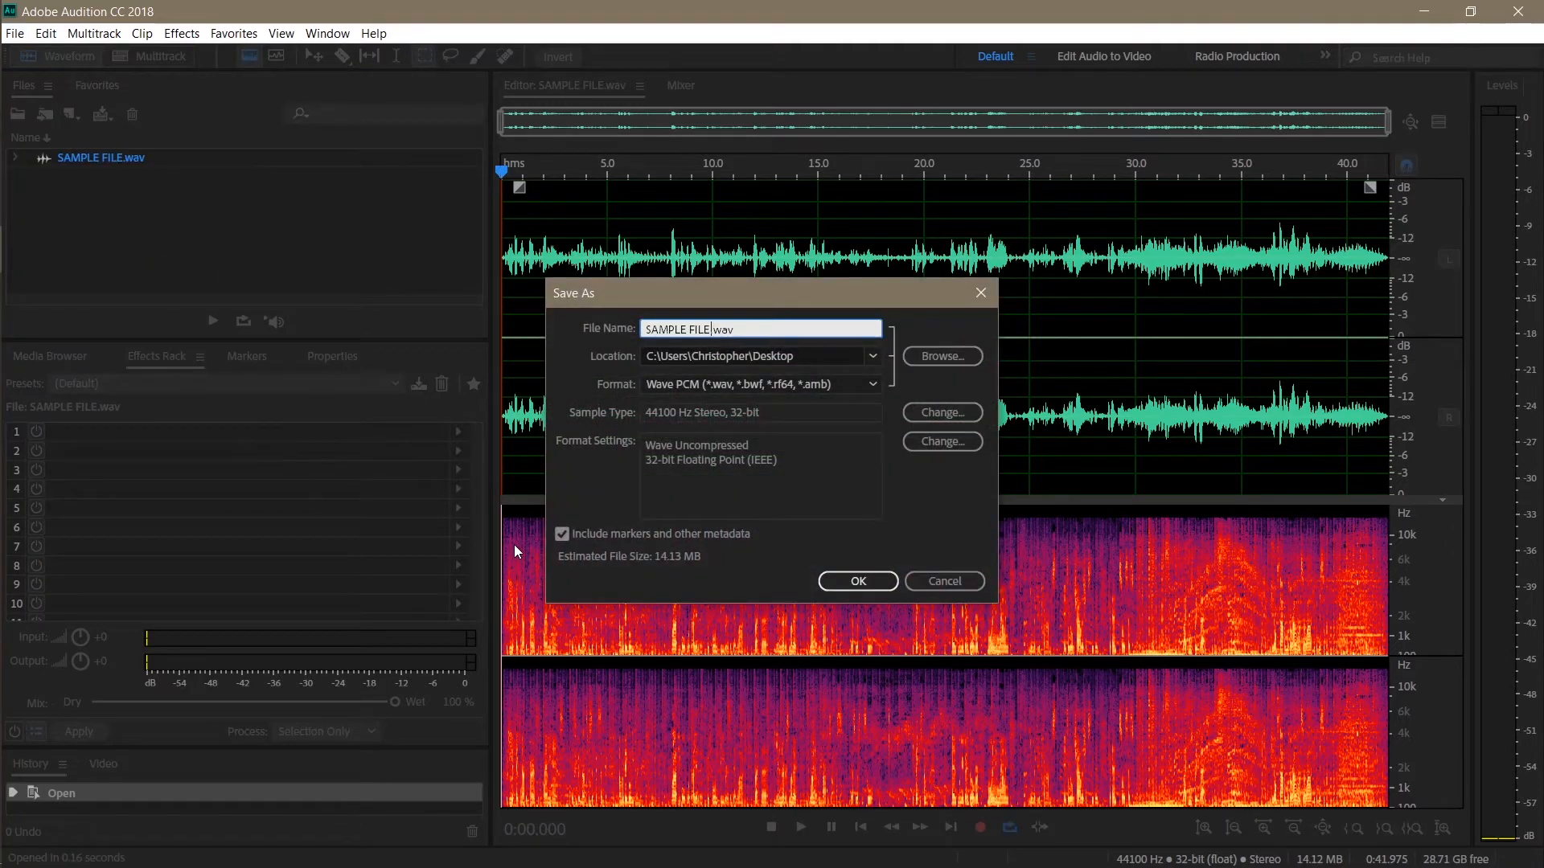
{"action": "type", "text": "(backup)"}
{"action": "left_click", "coordinate": [852, 584]}
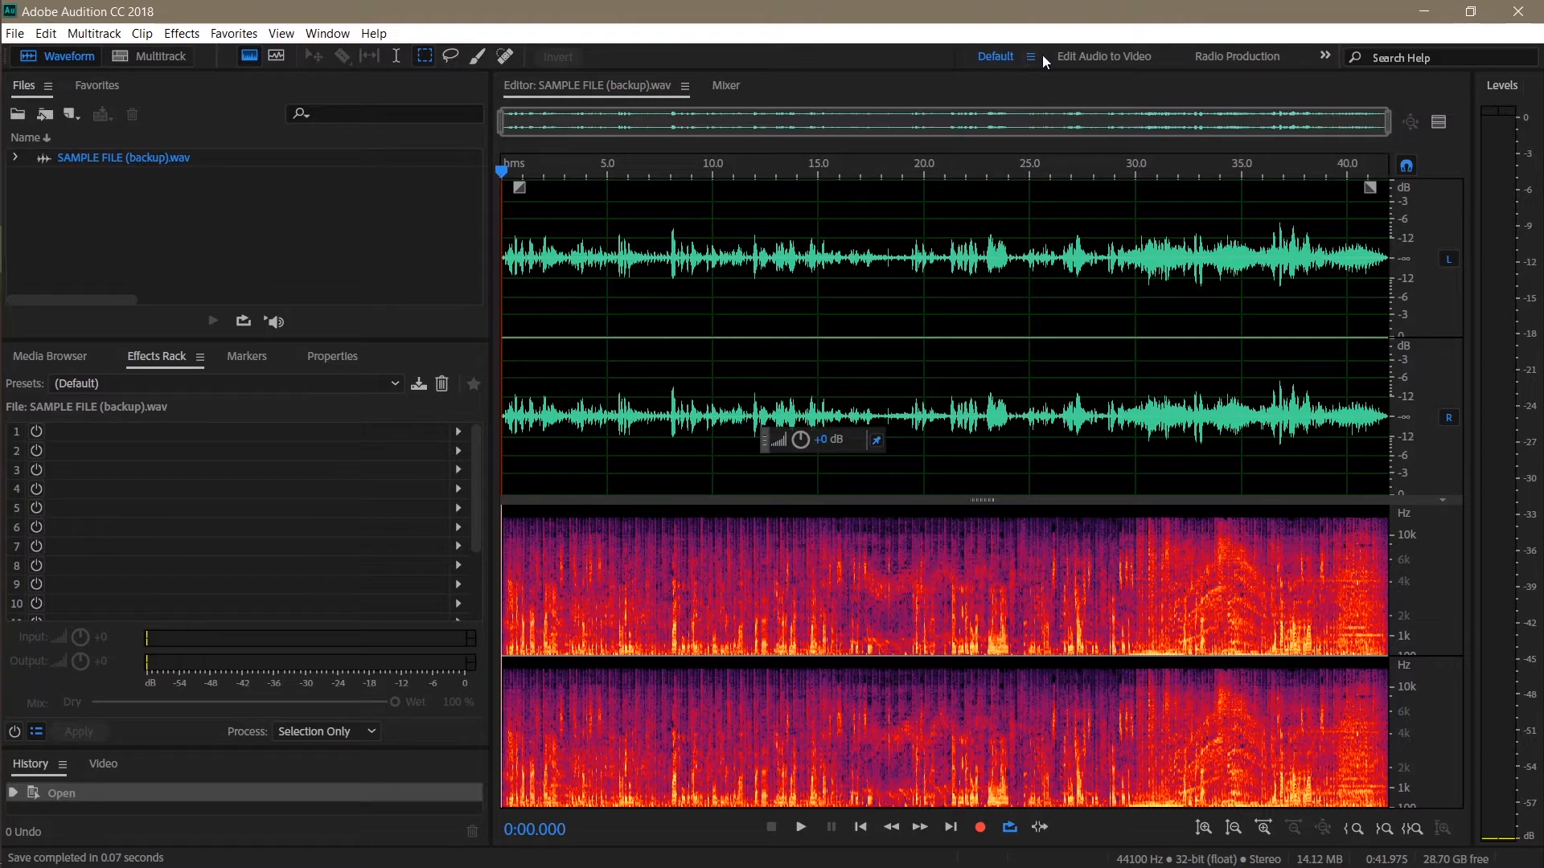
Try the Edit Audio to Video workspace, return to Default and reset it to its saved layout
{"action": "left_click", "coordinate": [1092, 58]}
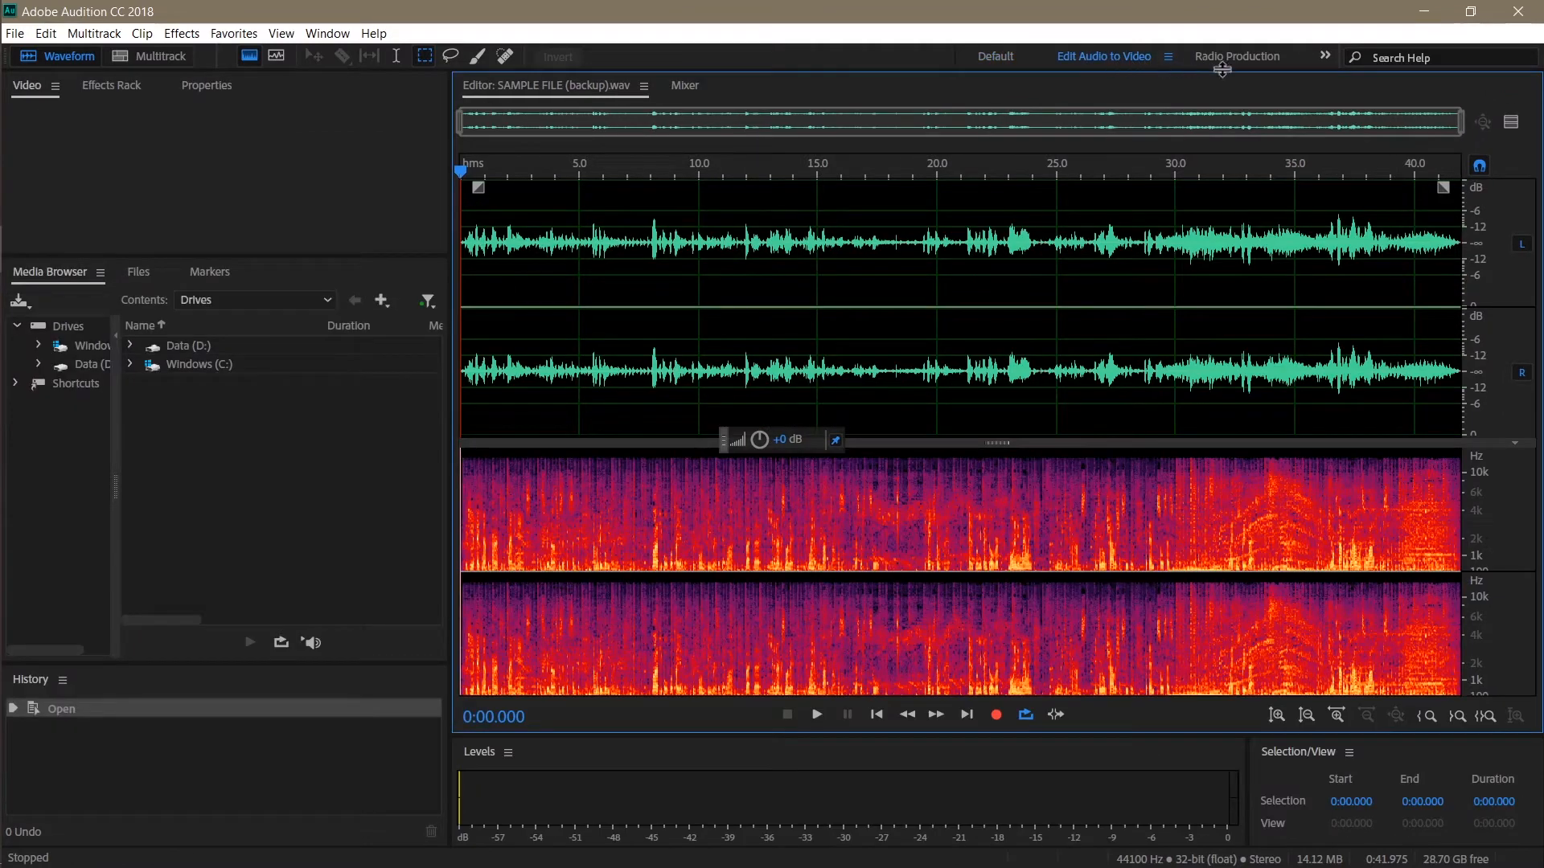
{"action": "left_click", "coordinate": [1005, 56]}
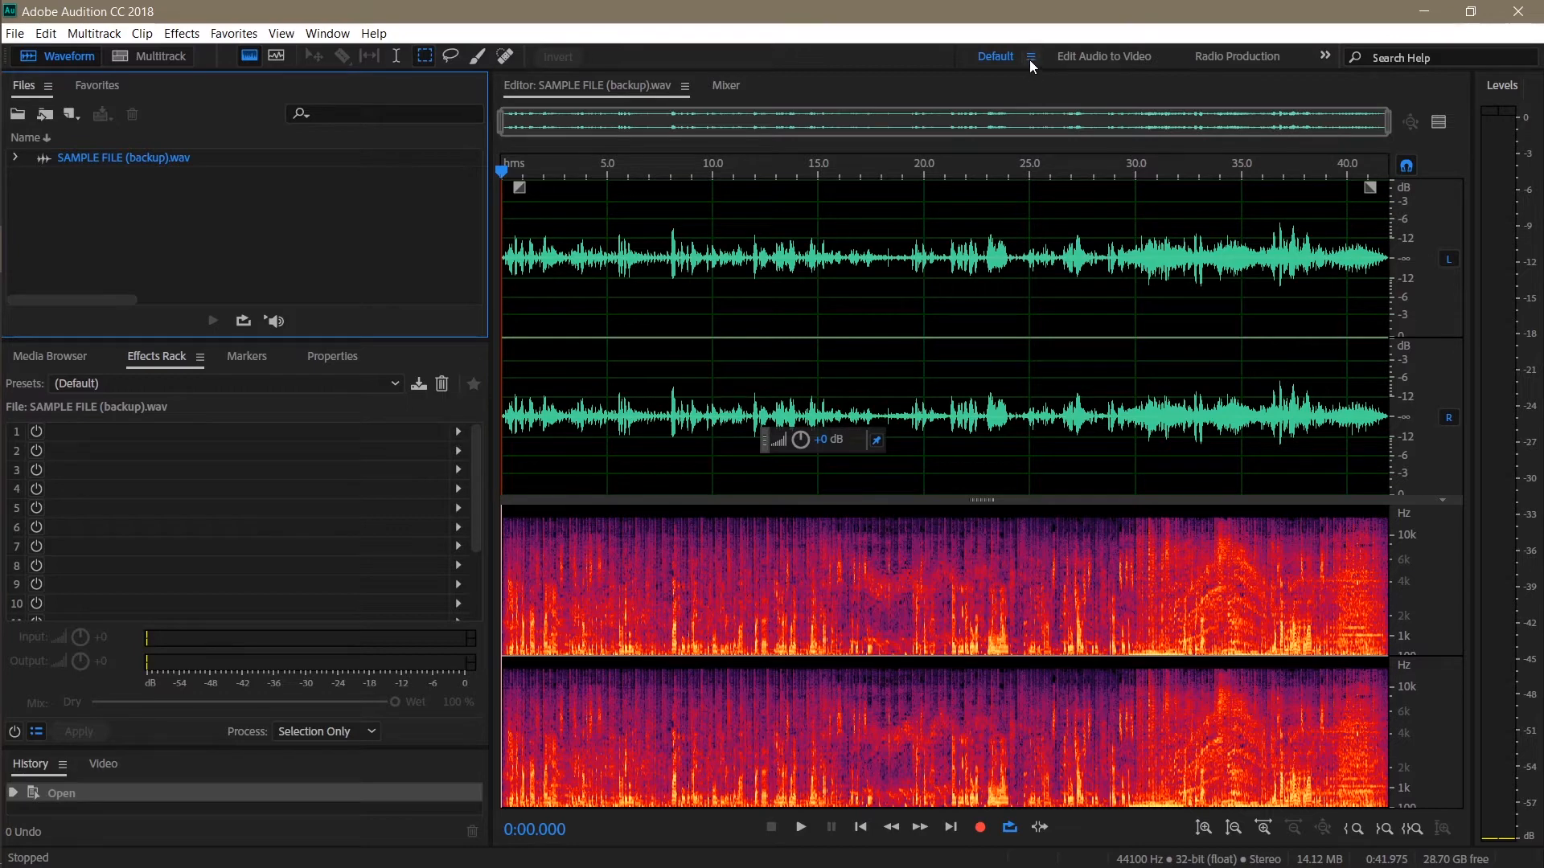
{"action": "left_click", "coordinate": [1029, 58]}
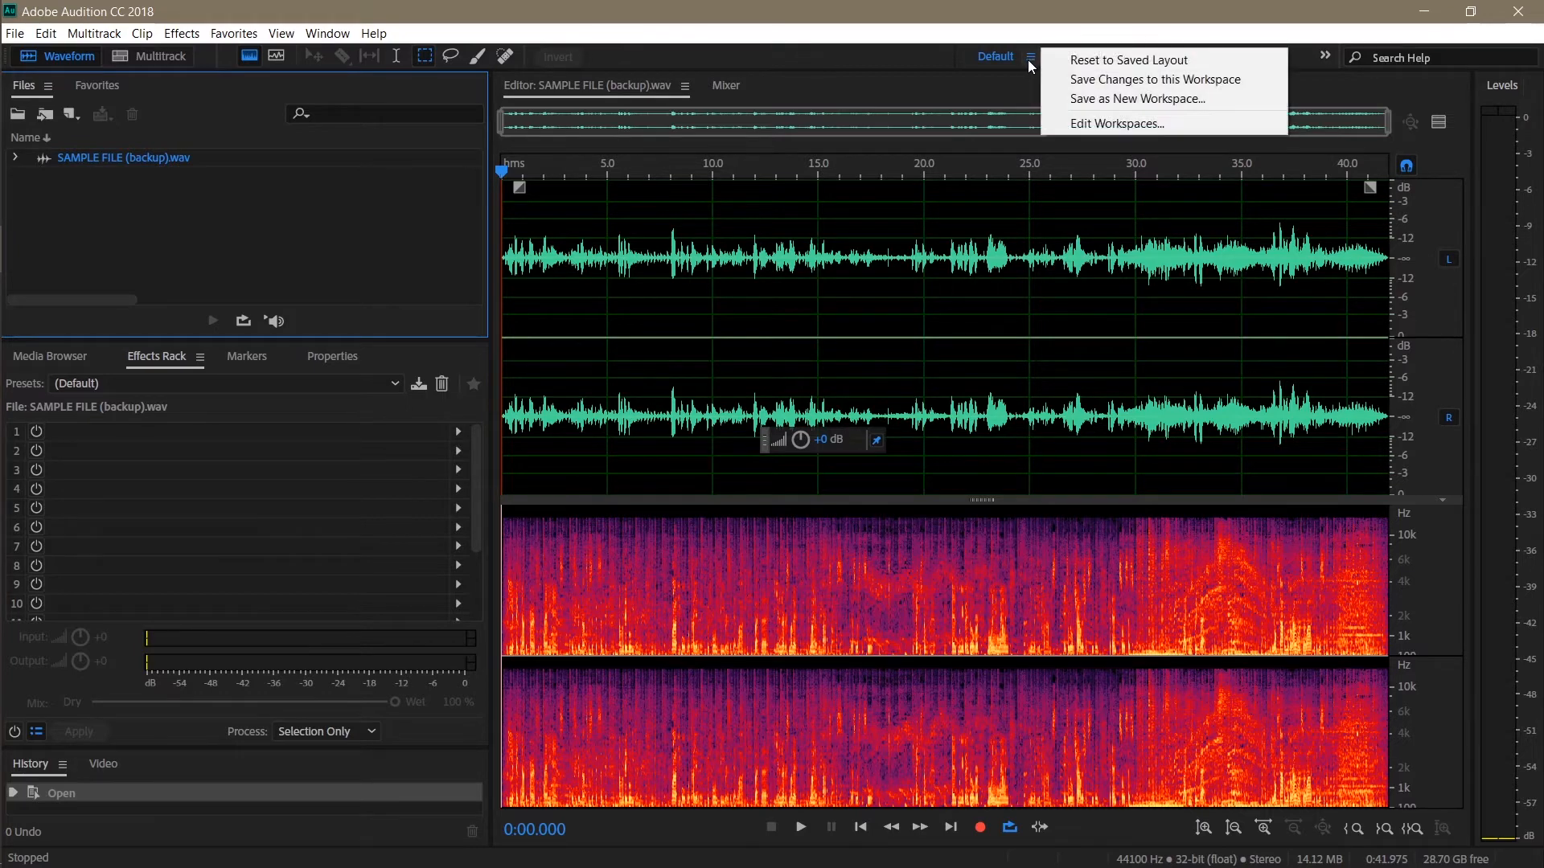
{"action": "left_click", "coordinate": [1071, 61]}
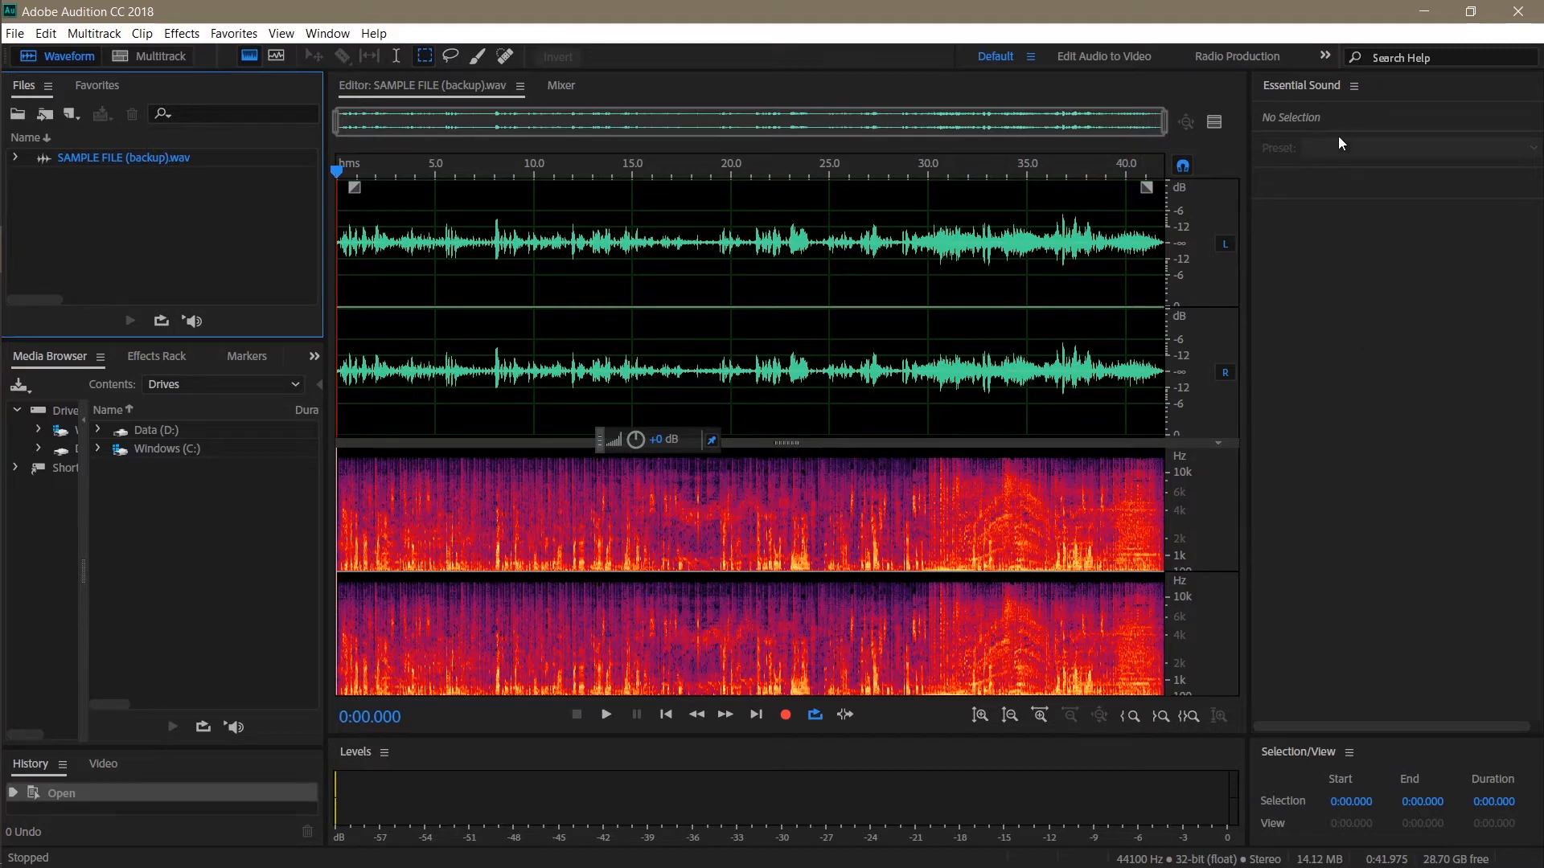
Close the Essential Sound and Selection/View panels
{"action": "left_click", "coordinate": [1353, 88]}
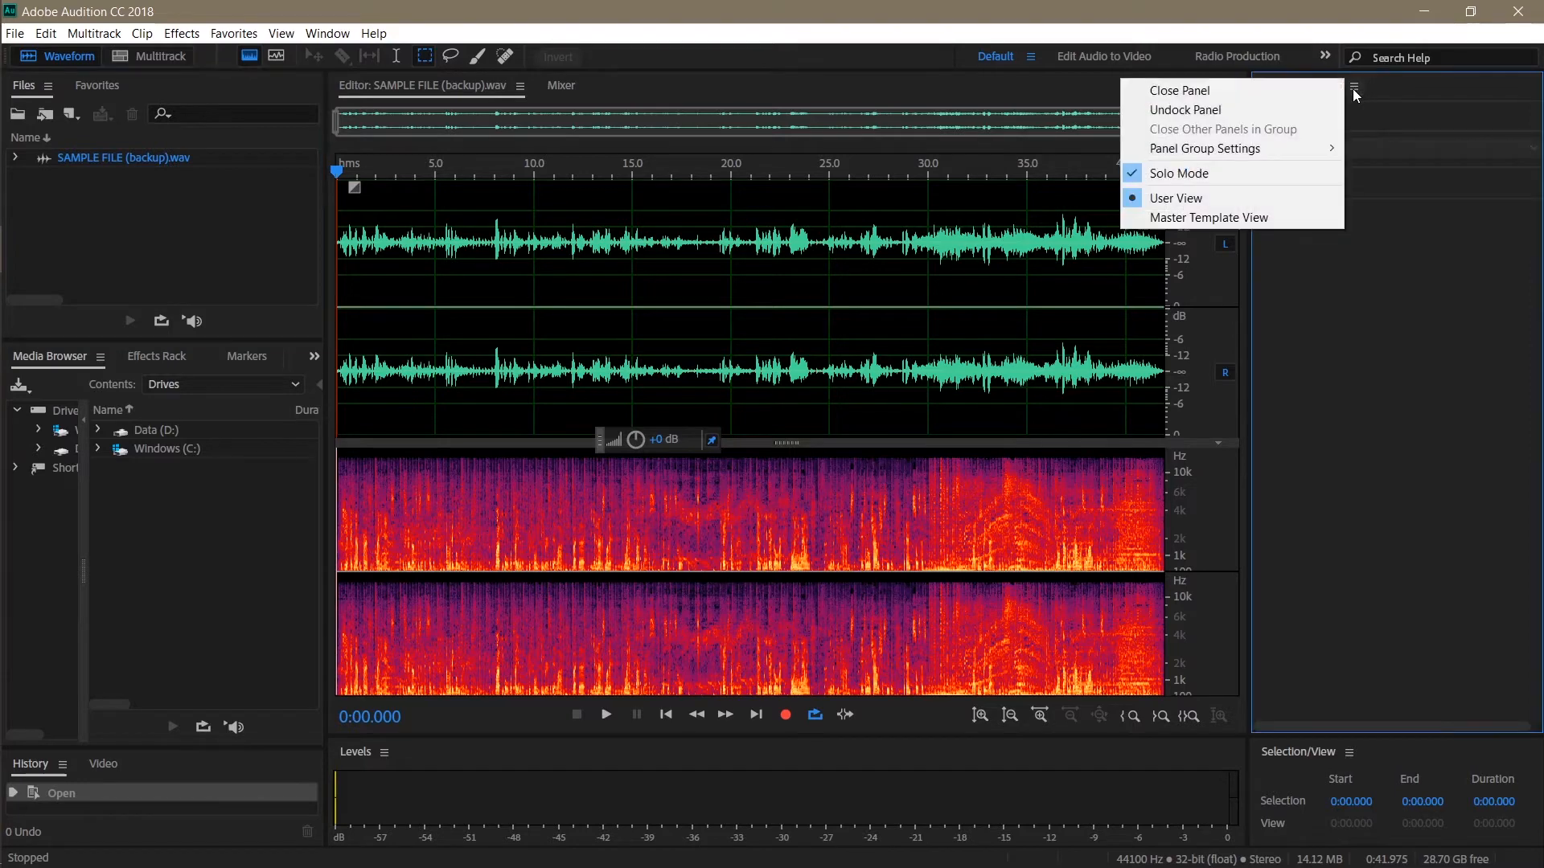
{"action": "left_click", "coordinate": [1145, 90]}
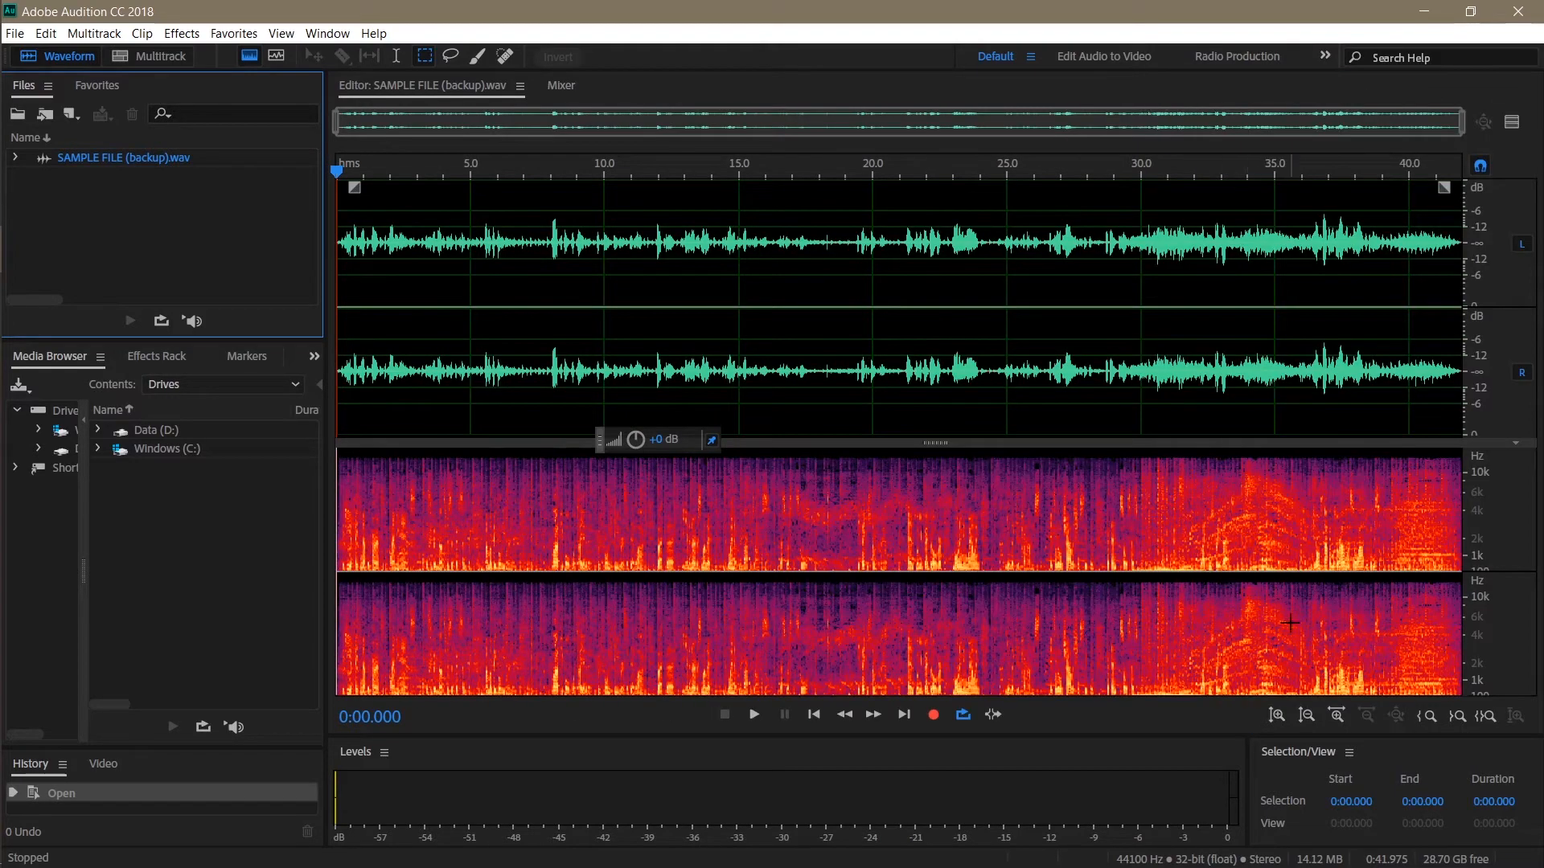
{"action": "left_click", "coordinate": [1350, 754]}
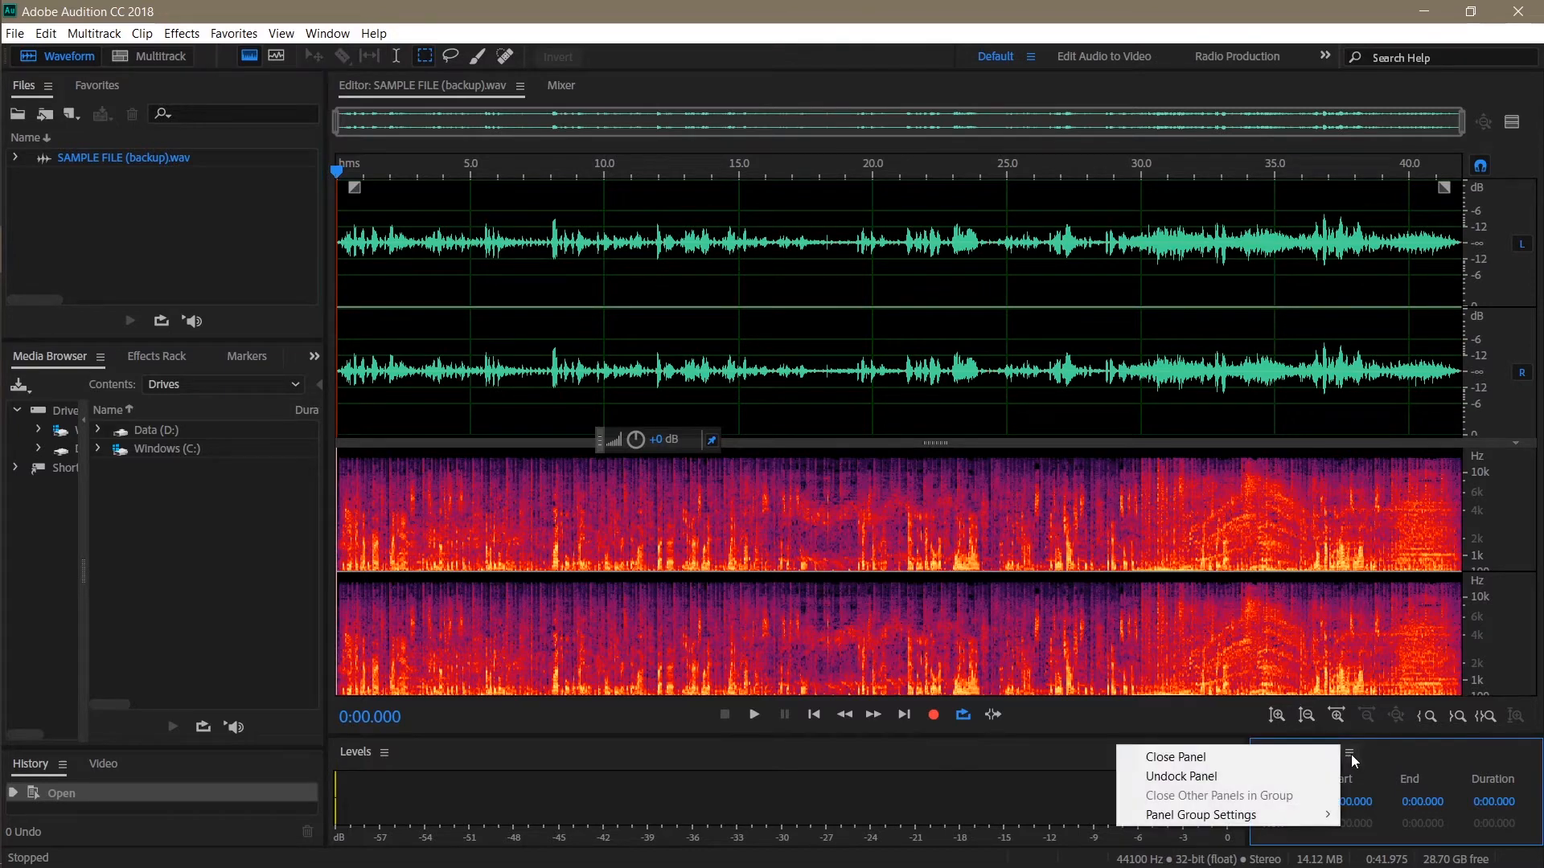
{"action": "left_click", "coordinate": [1238, 756]}
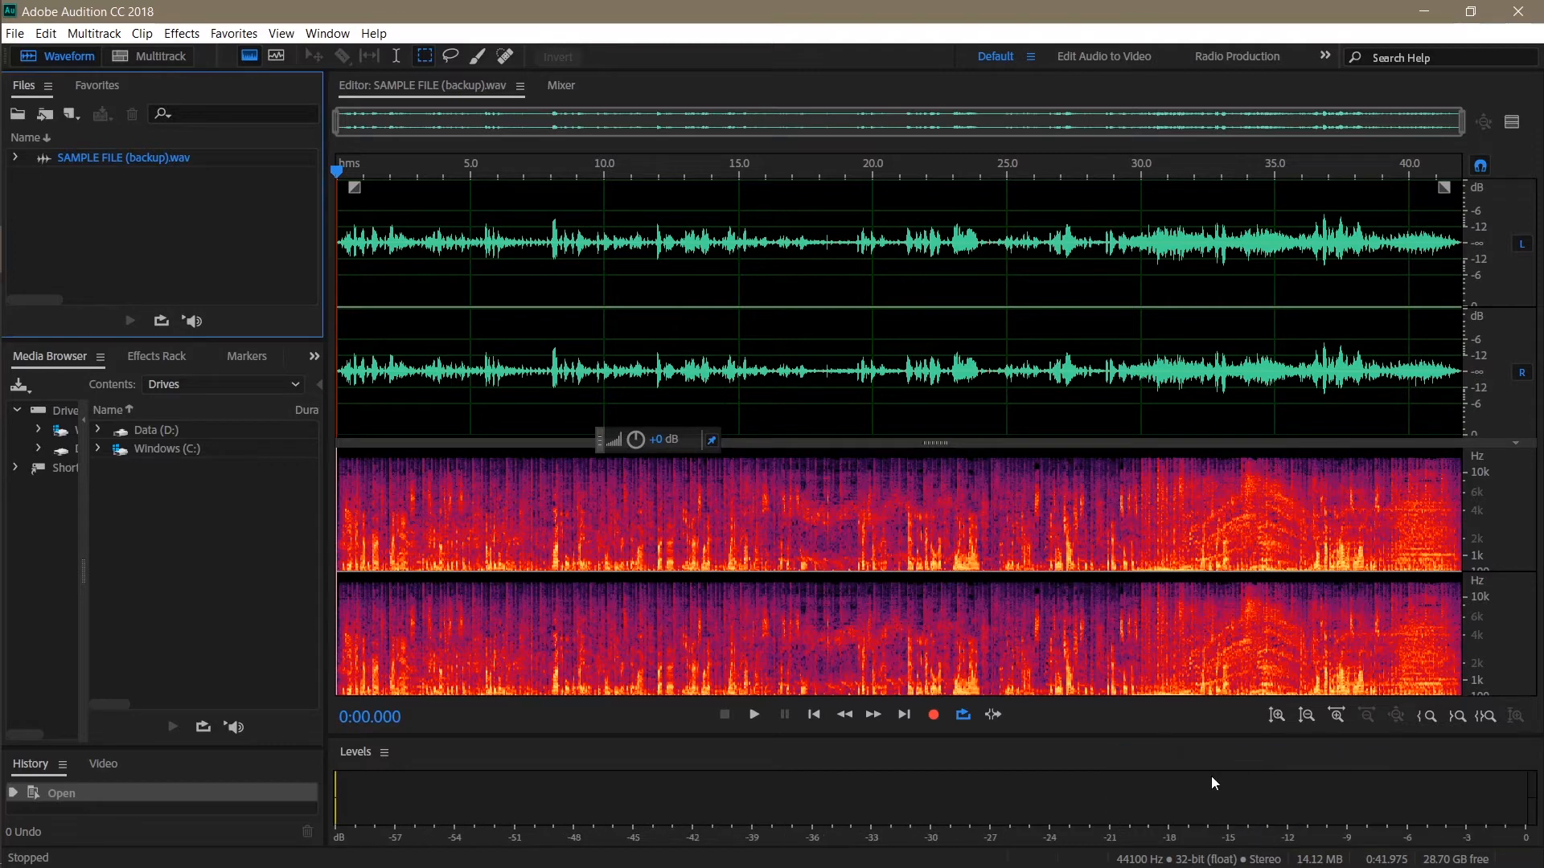
Dock the Levels meter vertically beside the Editor along the workspace's outer edge and narrow it to a slim column
{"action": "left_click", "coordinate": [351, 755]}
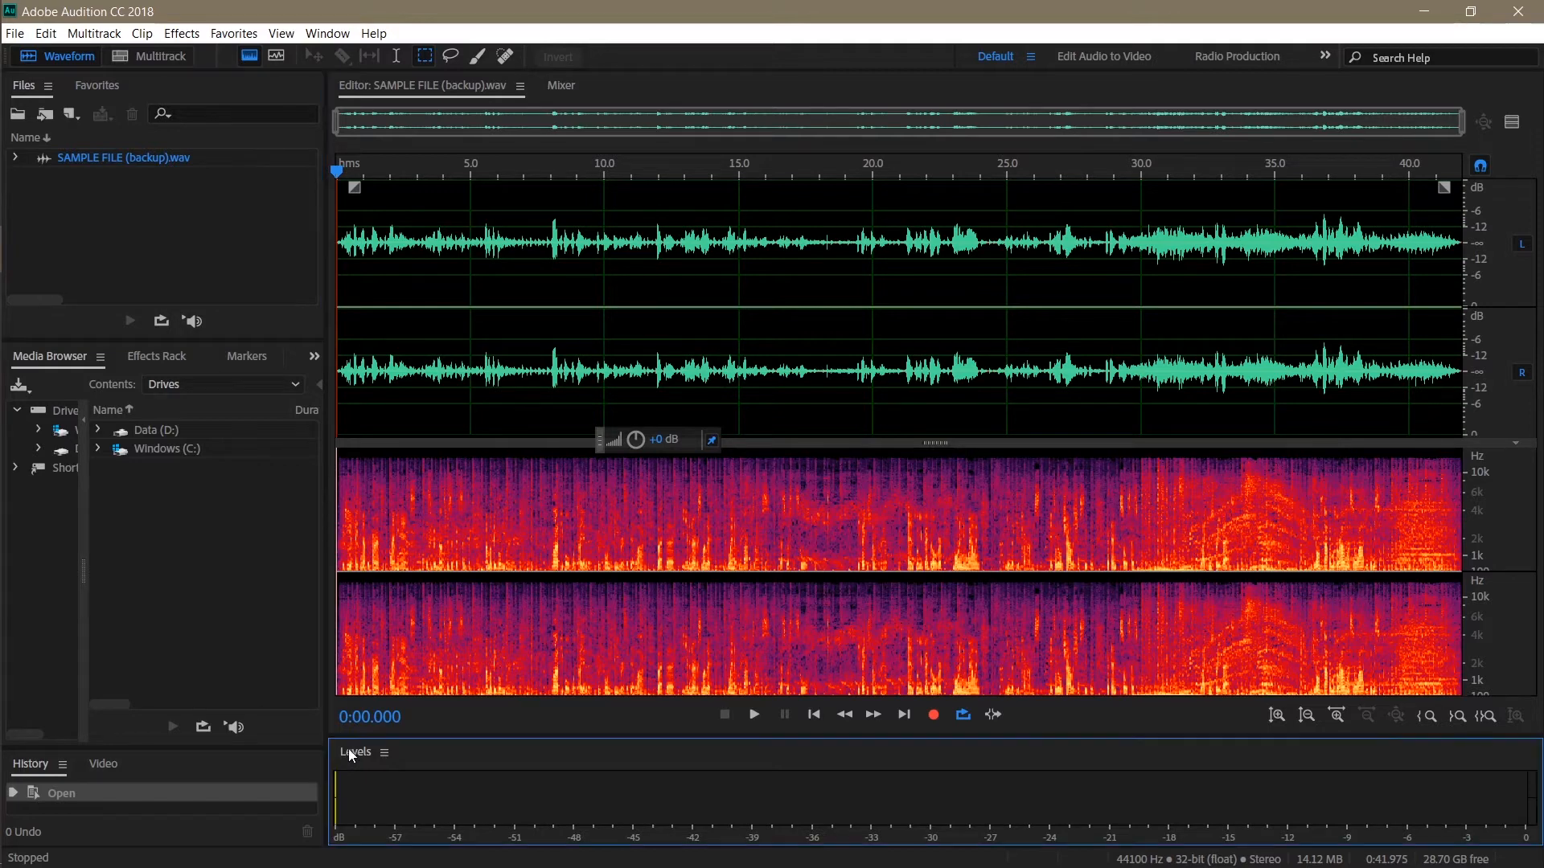
{"action": "left_click_drag", "start_coordinate": [351, 755], "coordinate": [1531, 487]}
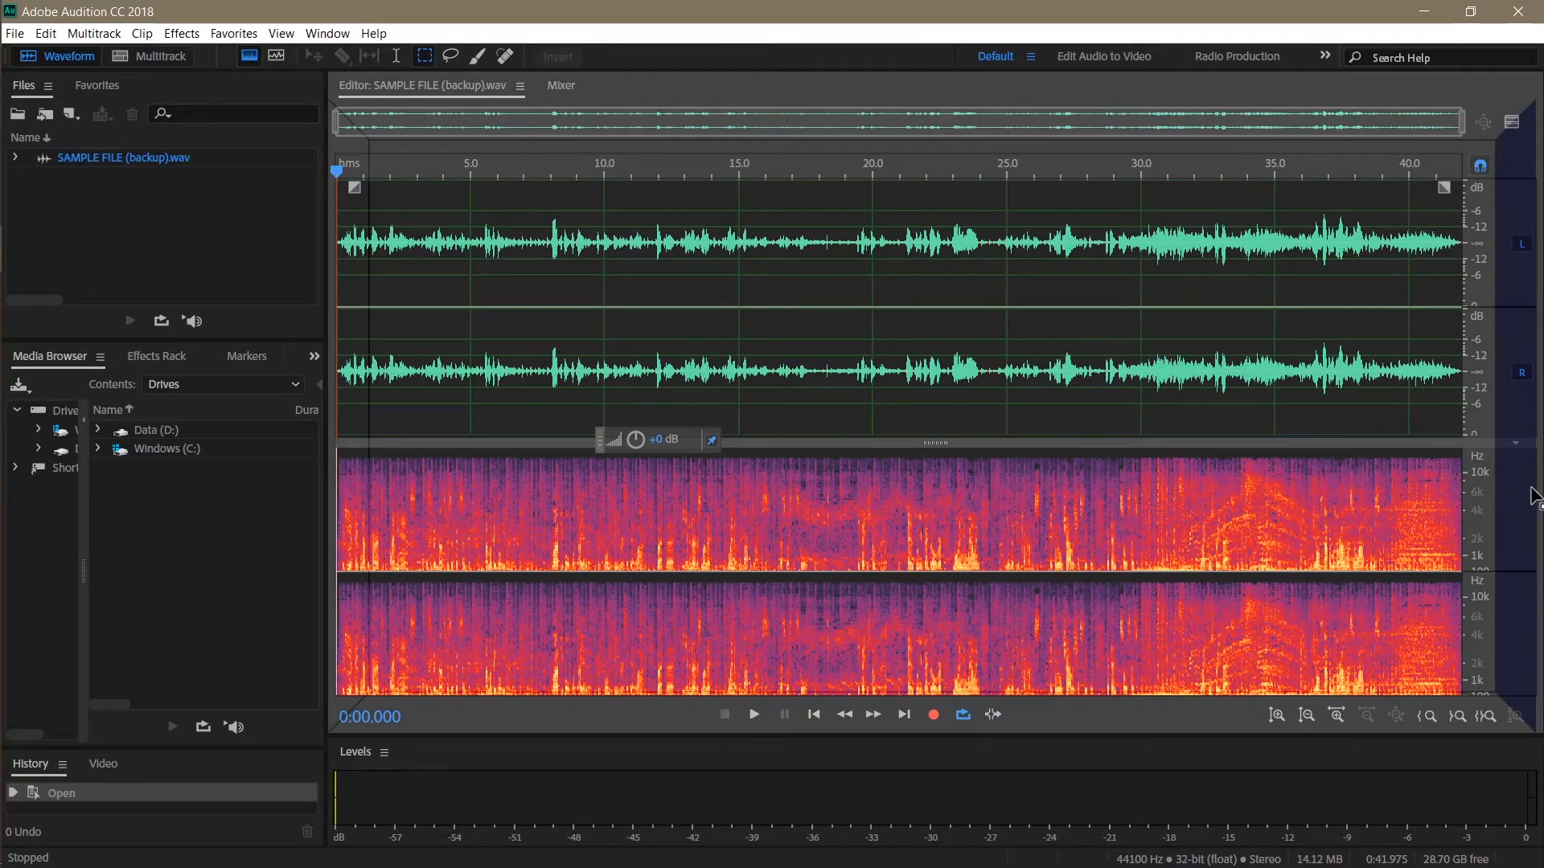
{"action": "left_click_drag", "start_coordinate": [1531, 487], "coordinate": [1524, 487]}
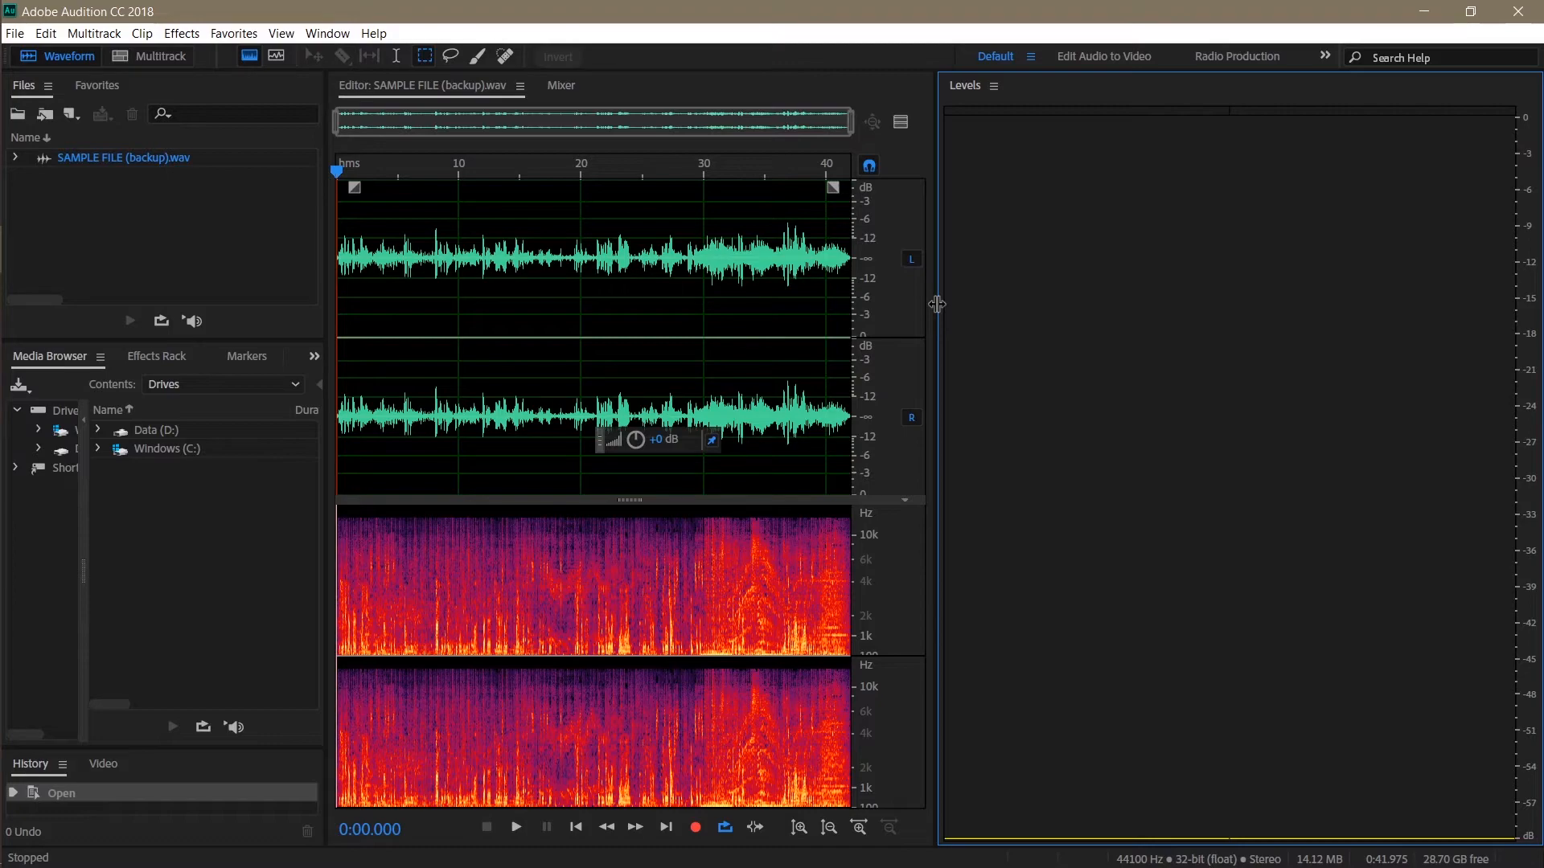
{"action": "left_click_drag", "start_coordinate": [1000, 310], "coordinate": [1432, 352]}
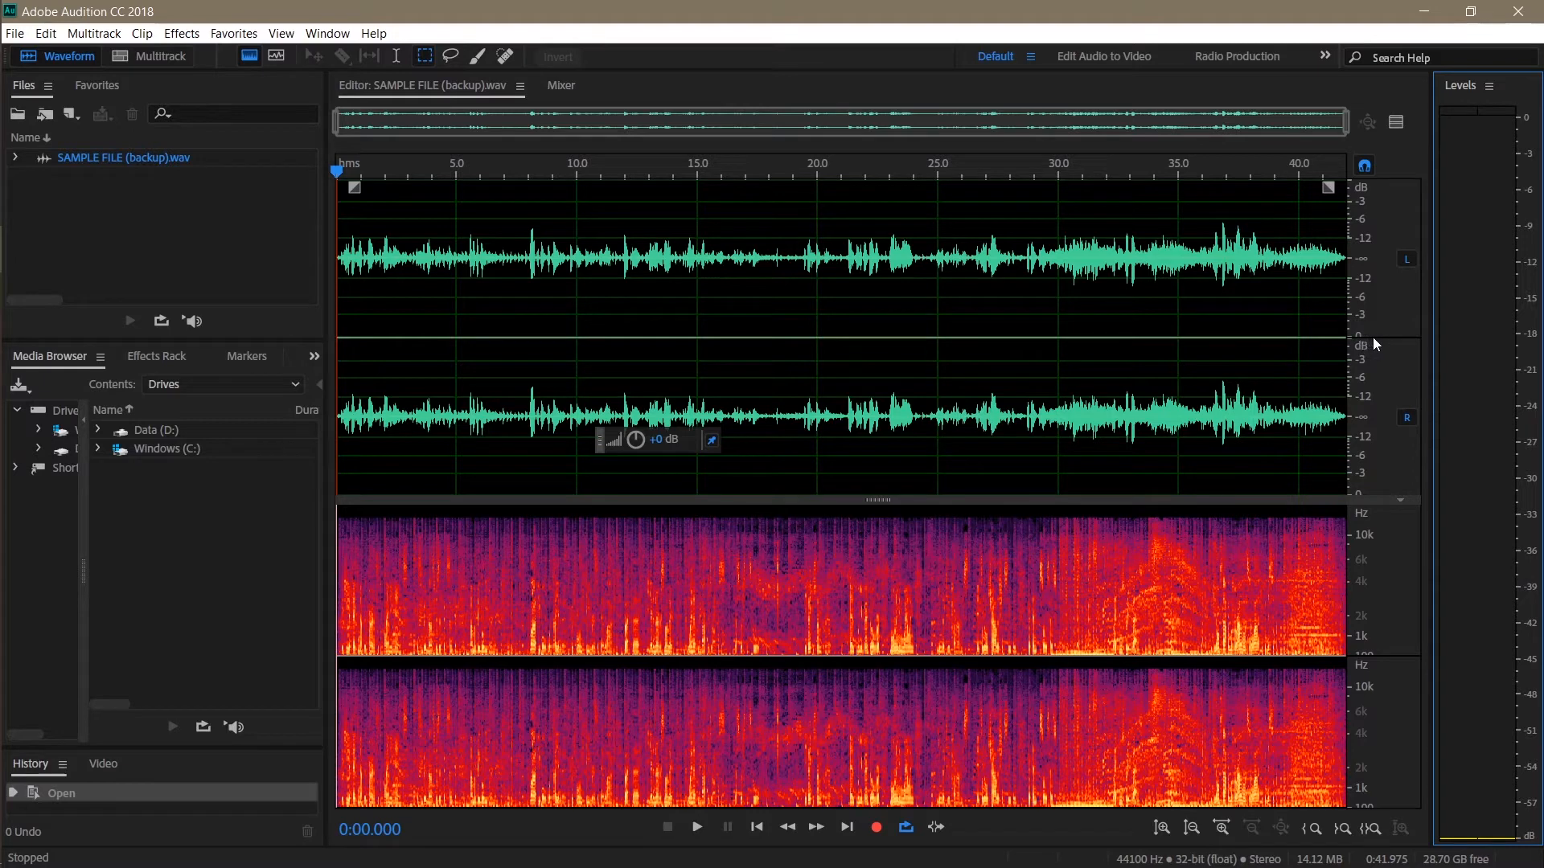
Hide the spectral frequency display and bring the Effects Rack into view
{"action": "left_click", "coordinate": [249, 58]}
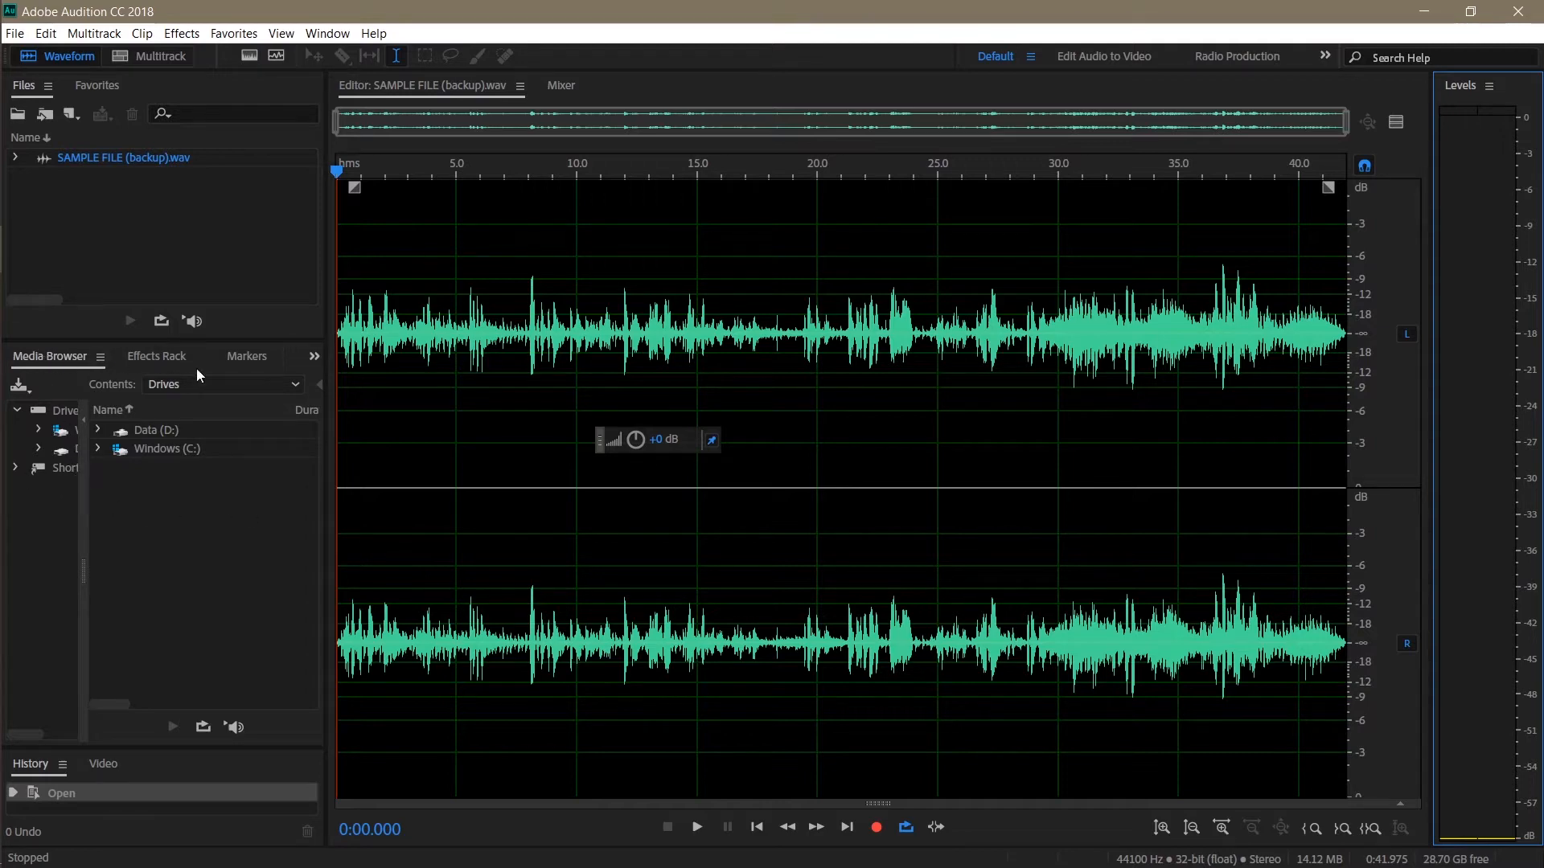
{"action": "left_click", "coordinate": [147, 359]}
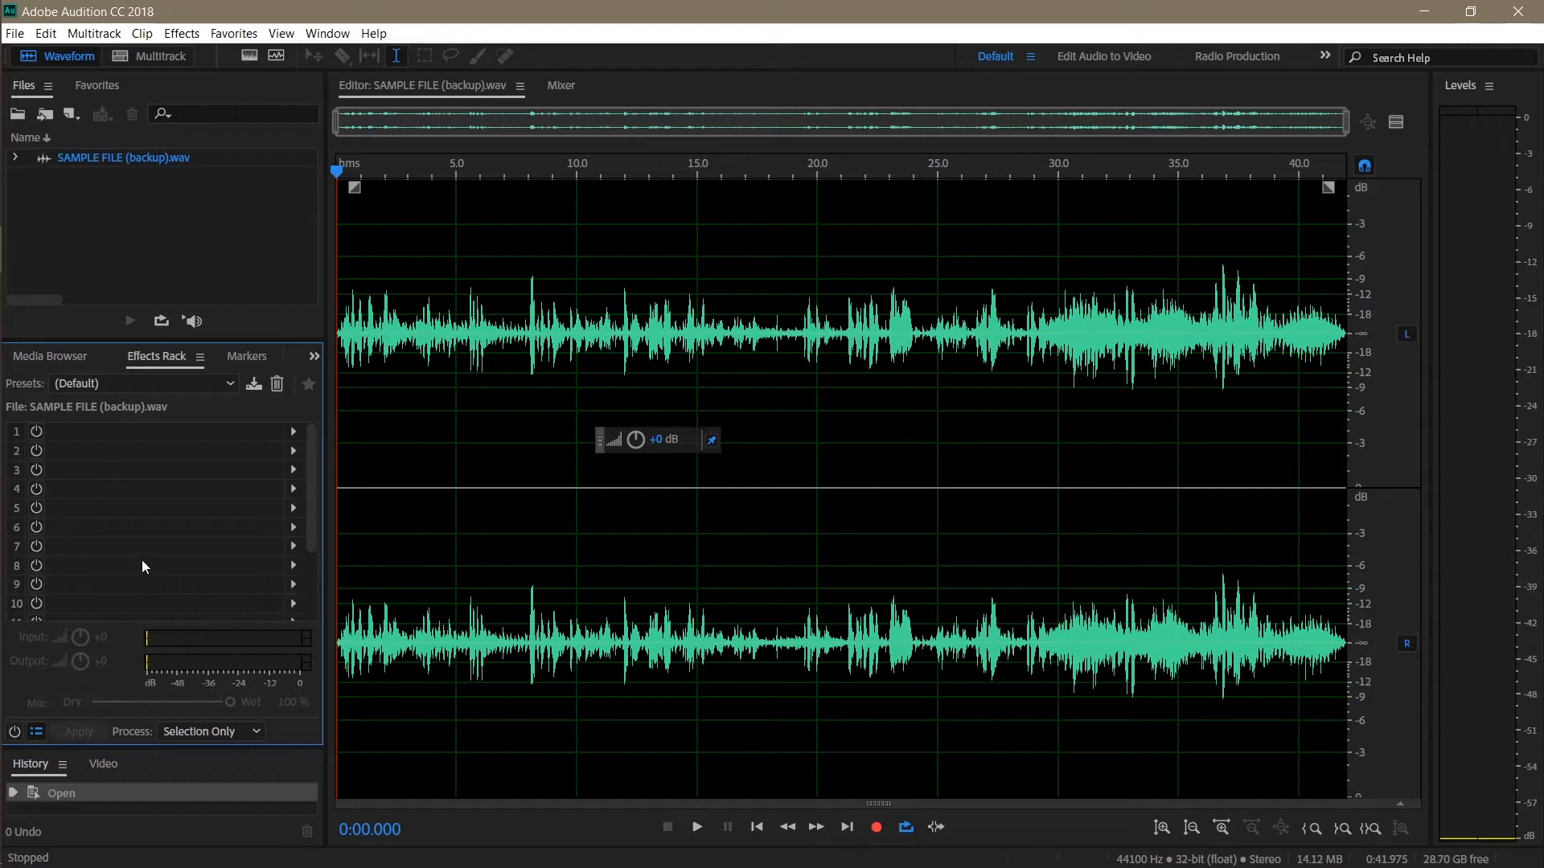
{"action": "left_click", "coordinate": [35, 432]}
Switch the left channel off and back on, and do the same with the right channel
{"action": "left_click", "coordinate": [1406, 334]}
{"action": "left_click", "coordinate": [1406, 335]}
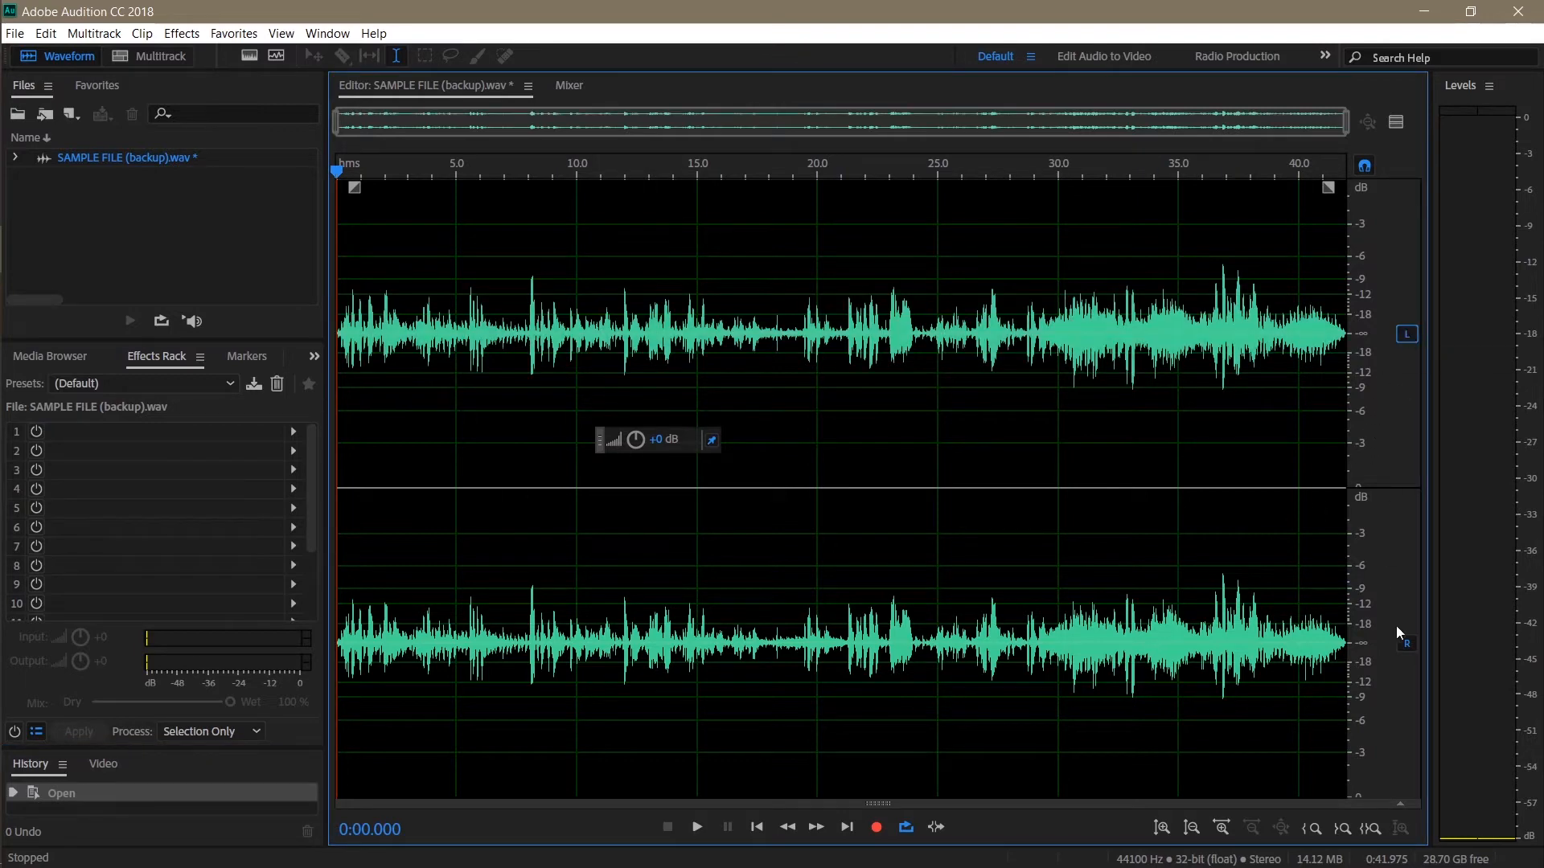
{"action": "left_click", "coordinate": [1407, 645]}
{"action": "left_click", "coordinate": [1406, 645]}
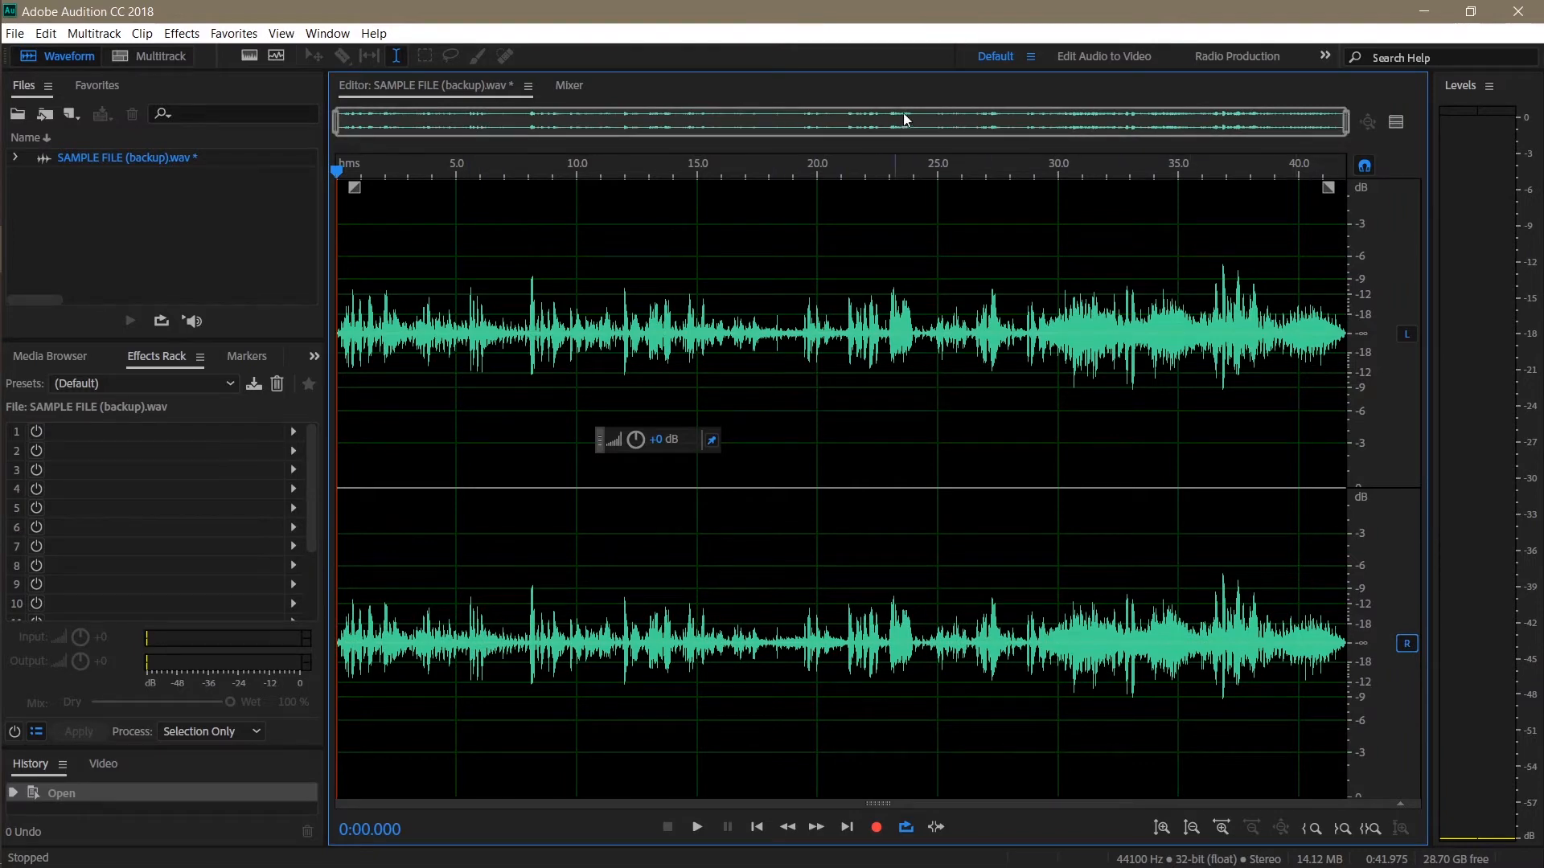
Move the playhead to about 0:17 on the timeline and inspect the waveform around it
{"action": "left_click_drag", "start_coordinate": [1347, 121], "coordinate": [1403, 149]}
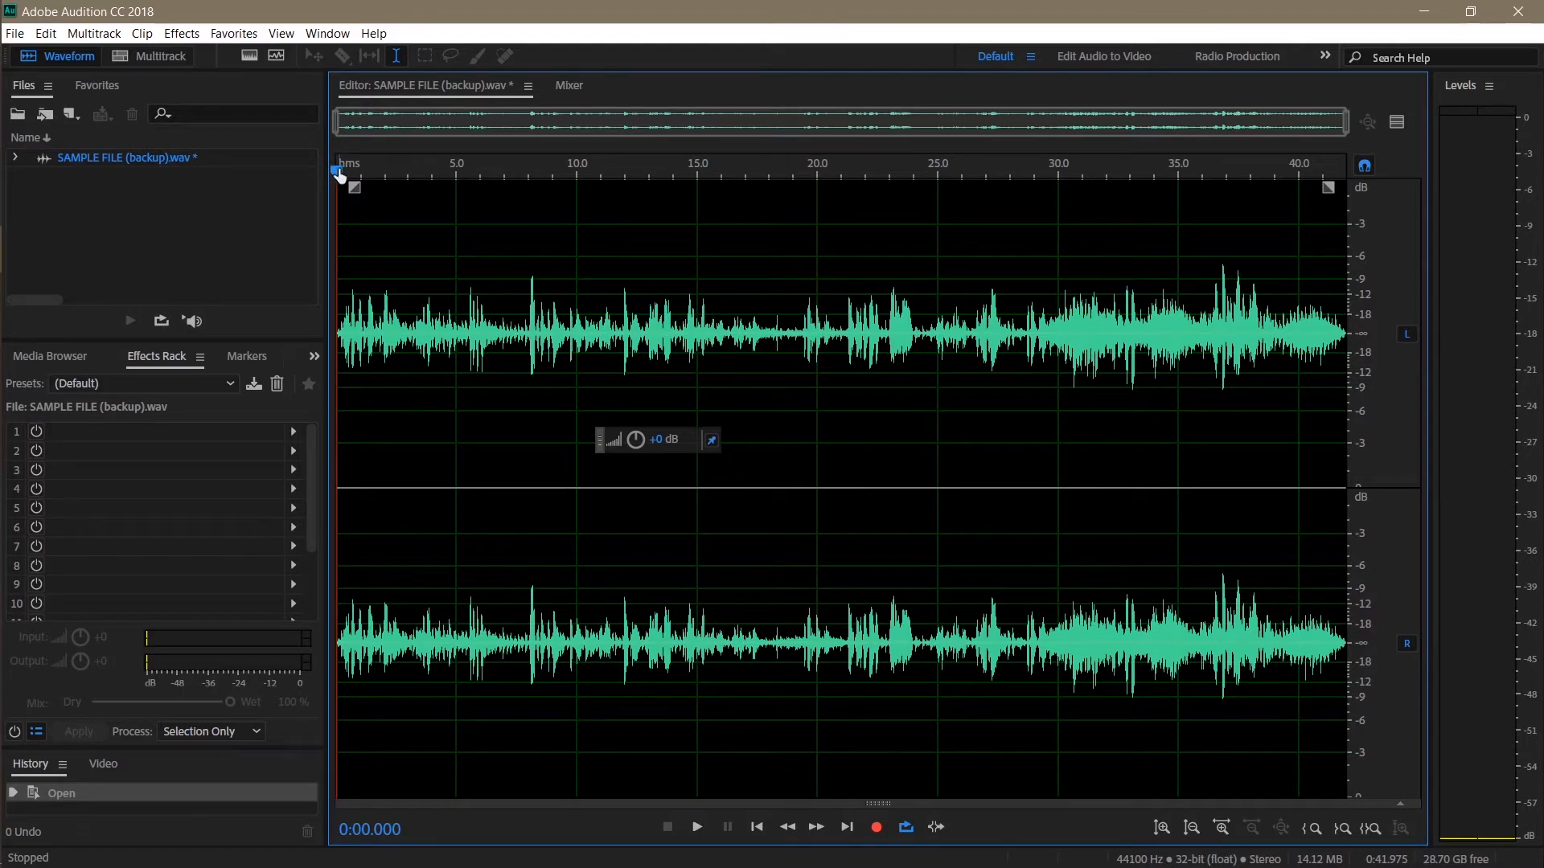
{"action": "left_click_drag", "start_coordinate": [341, 171], "coordinate": [747, 187]}
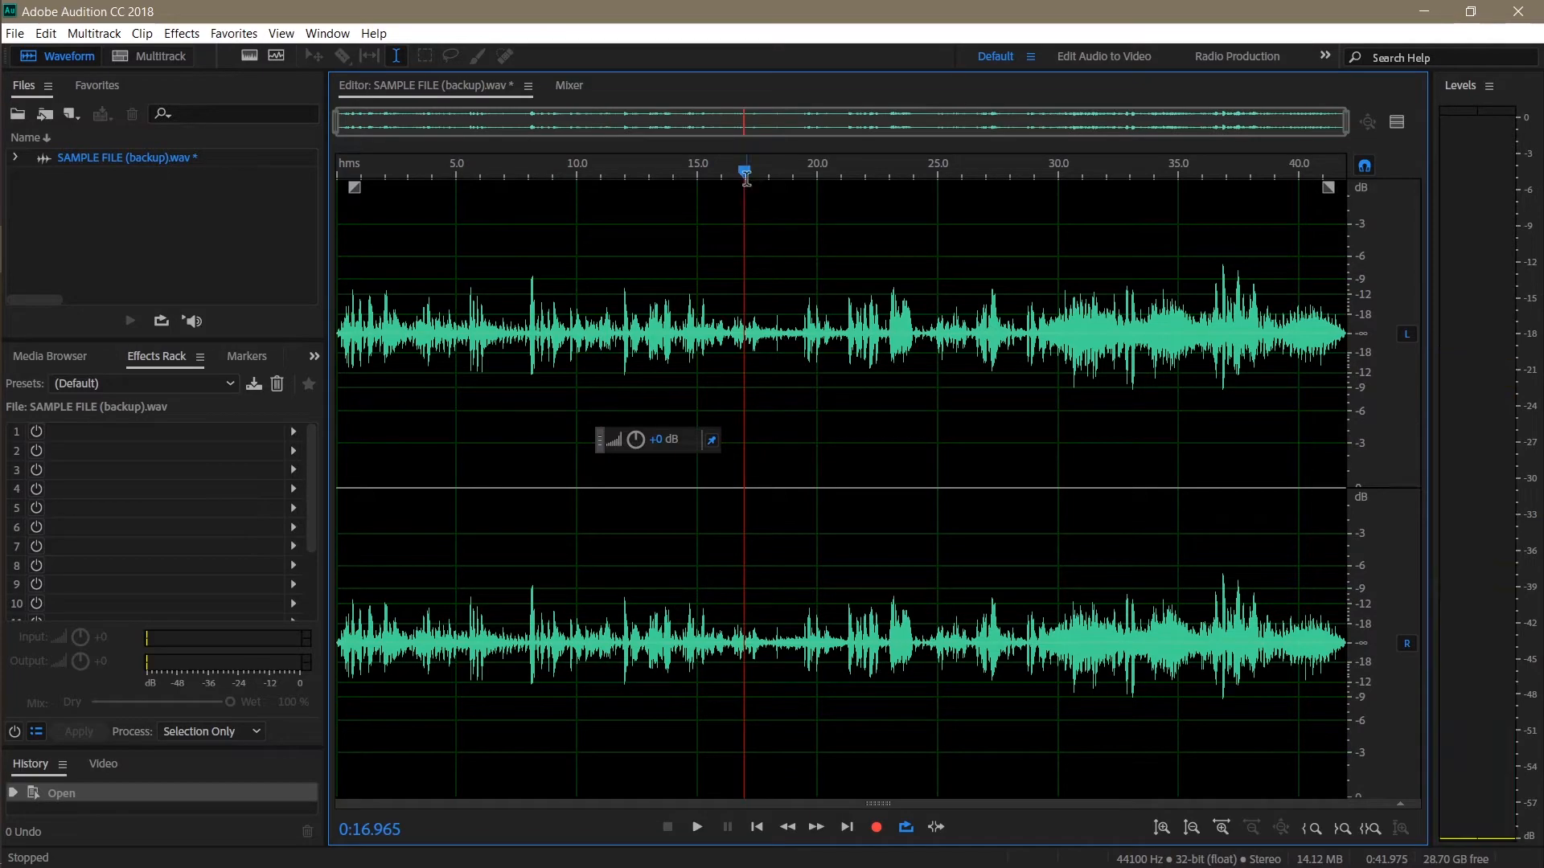
{"action": "scroll", "coordinate": [752, 172], "scroll_direction": "up", "scroll_amount": 6}
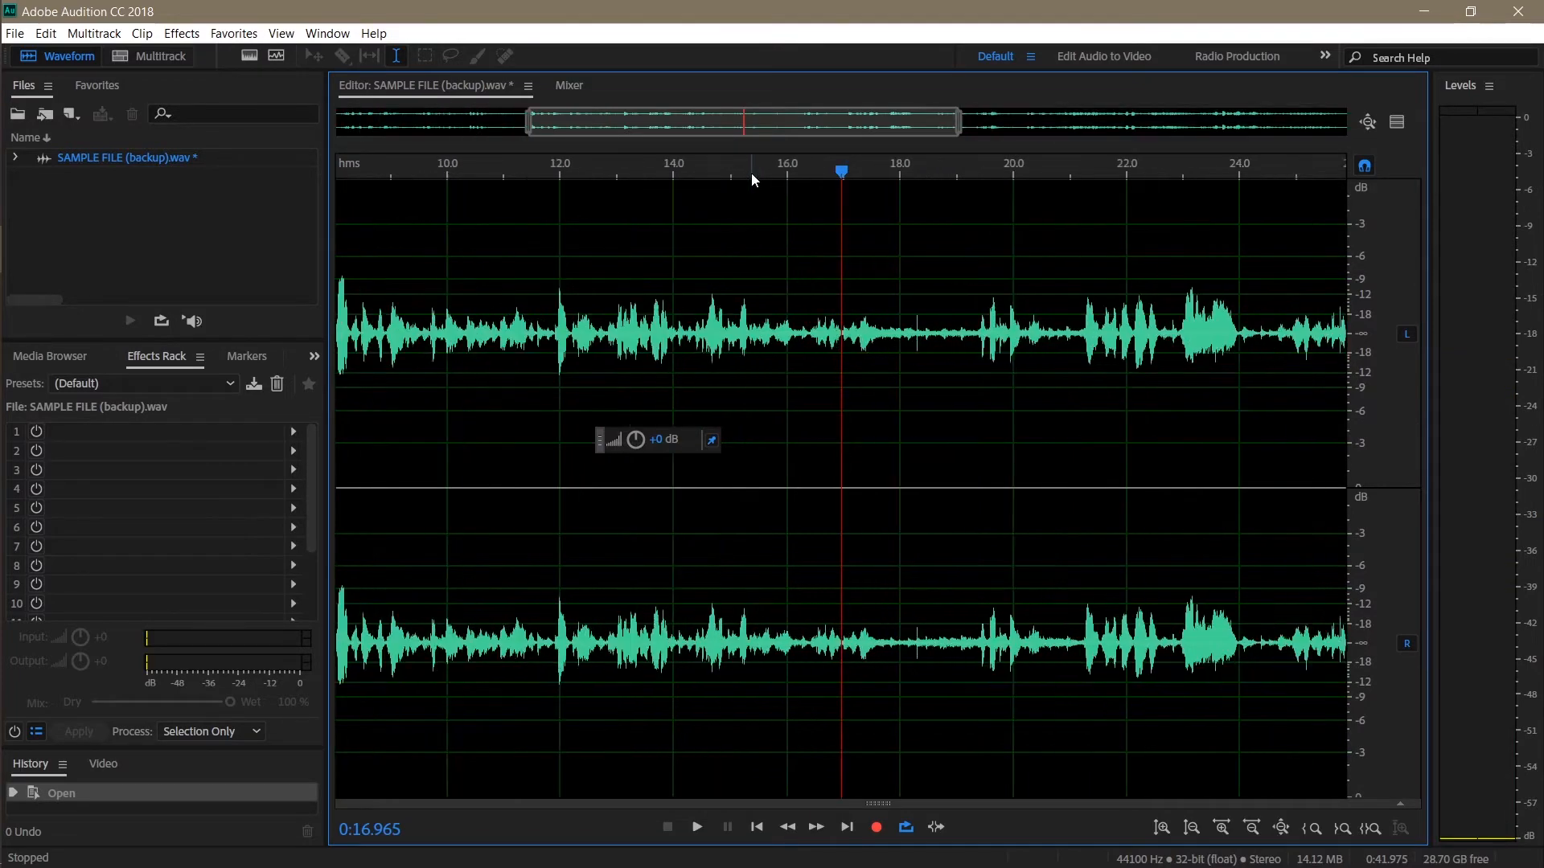
{"action": "scroll", "coordinate": [752, 173], "scroll_direction": "down", "scroll_amount": 6}
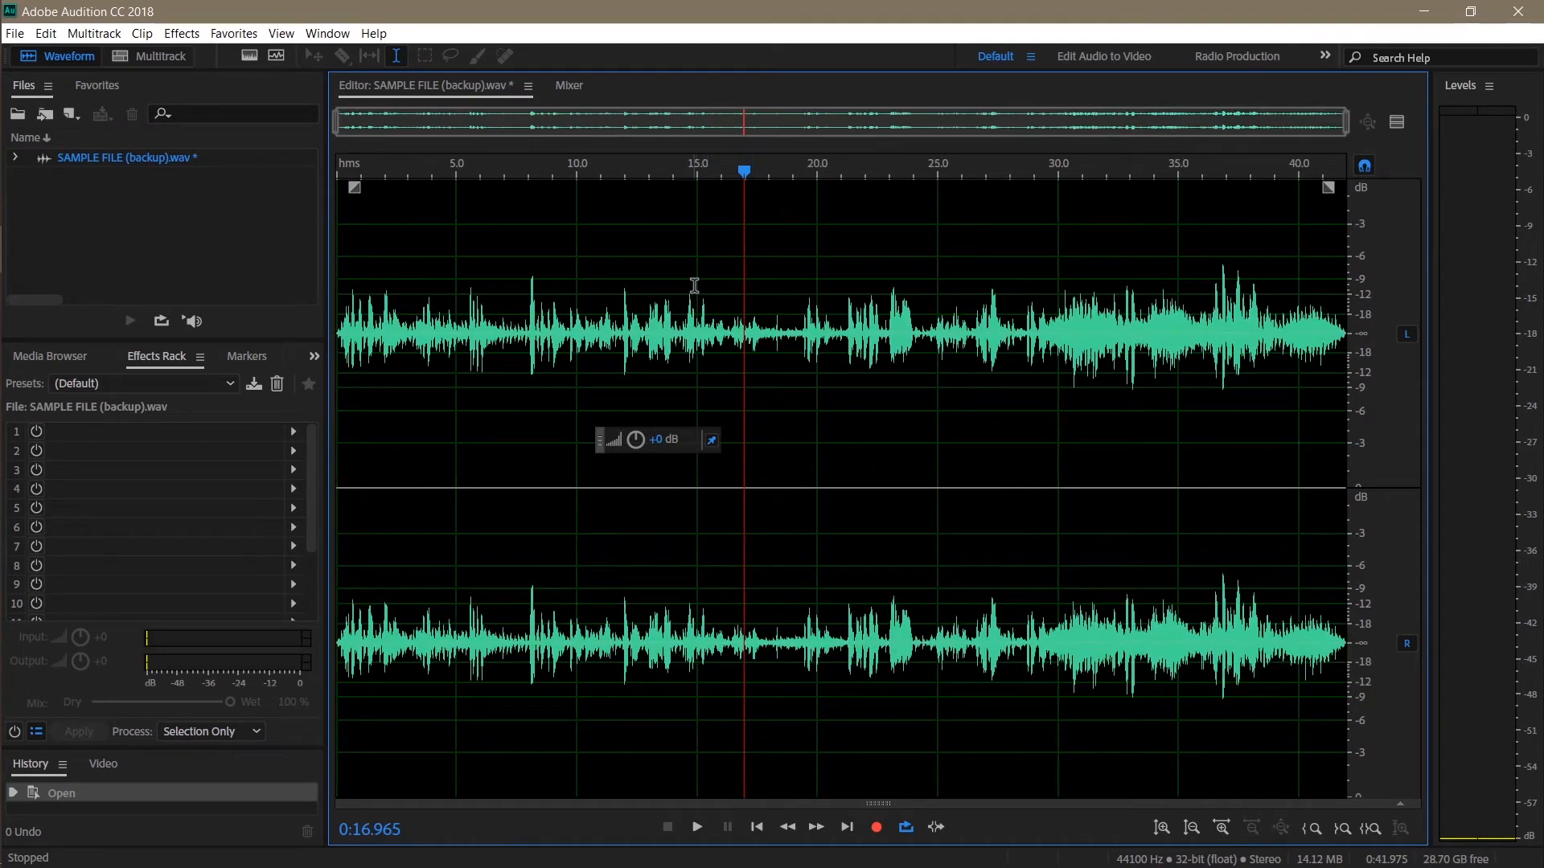
Select the section of the waveform from 0:15 to about 0:20.5 and inspect it closely
{"action": "left_click_drag", "start_coordinate": [696, 277], "coordinate": [828, 269]}
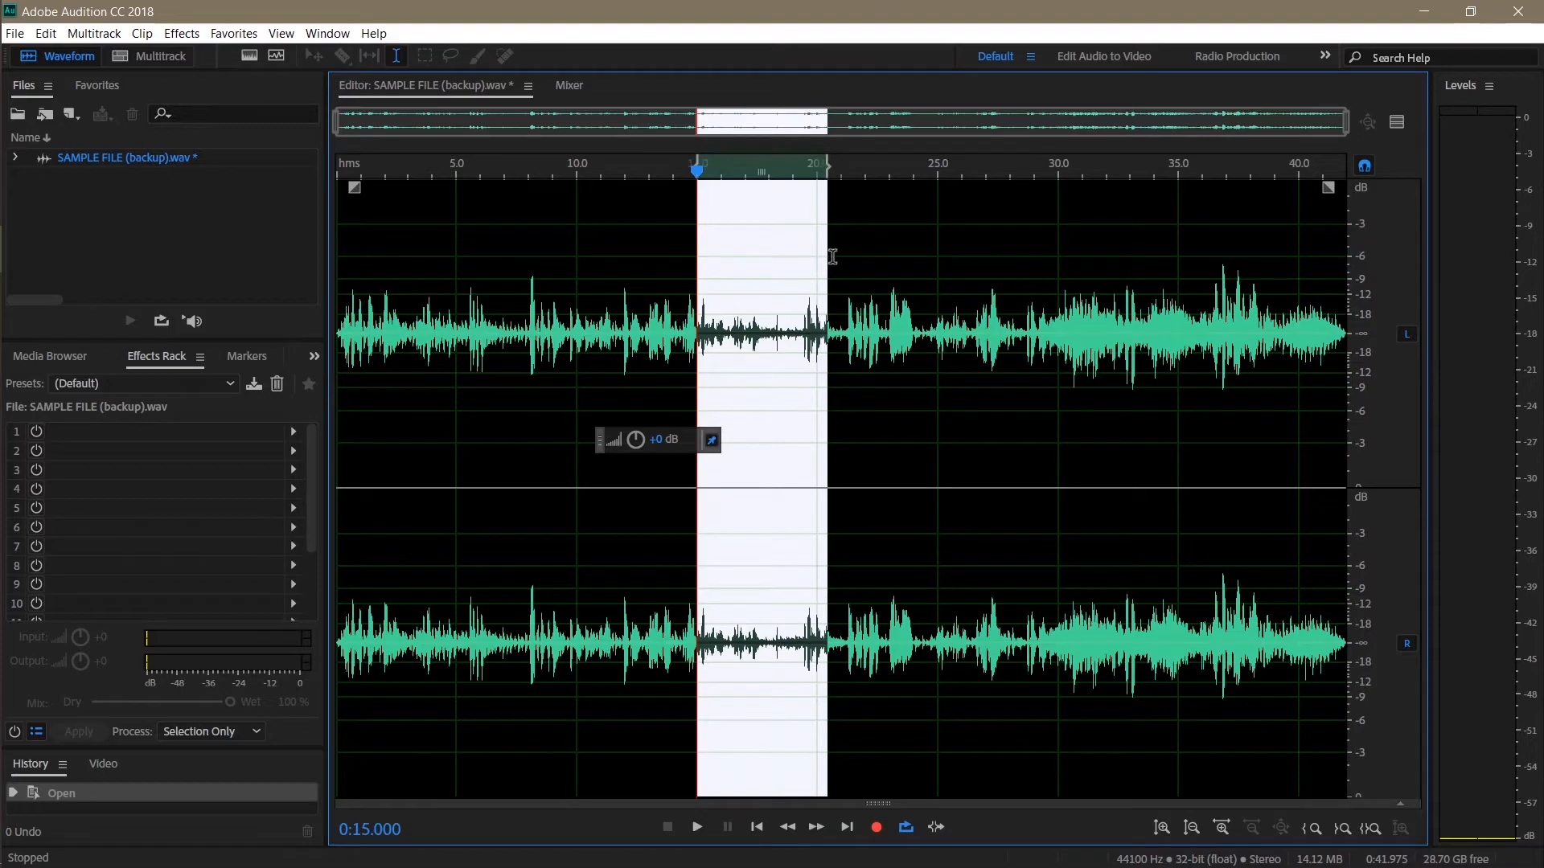
{"action": "scroll", "coordinate": [830, 251], "scroll_direction": "up", "scroll_amount": 1}
{"action": "scroll", "coordinate": [830, 252], "scroll_direction": "up", "scroll_amount": 2}
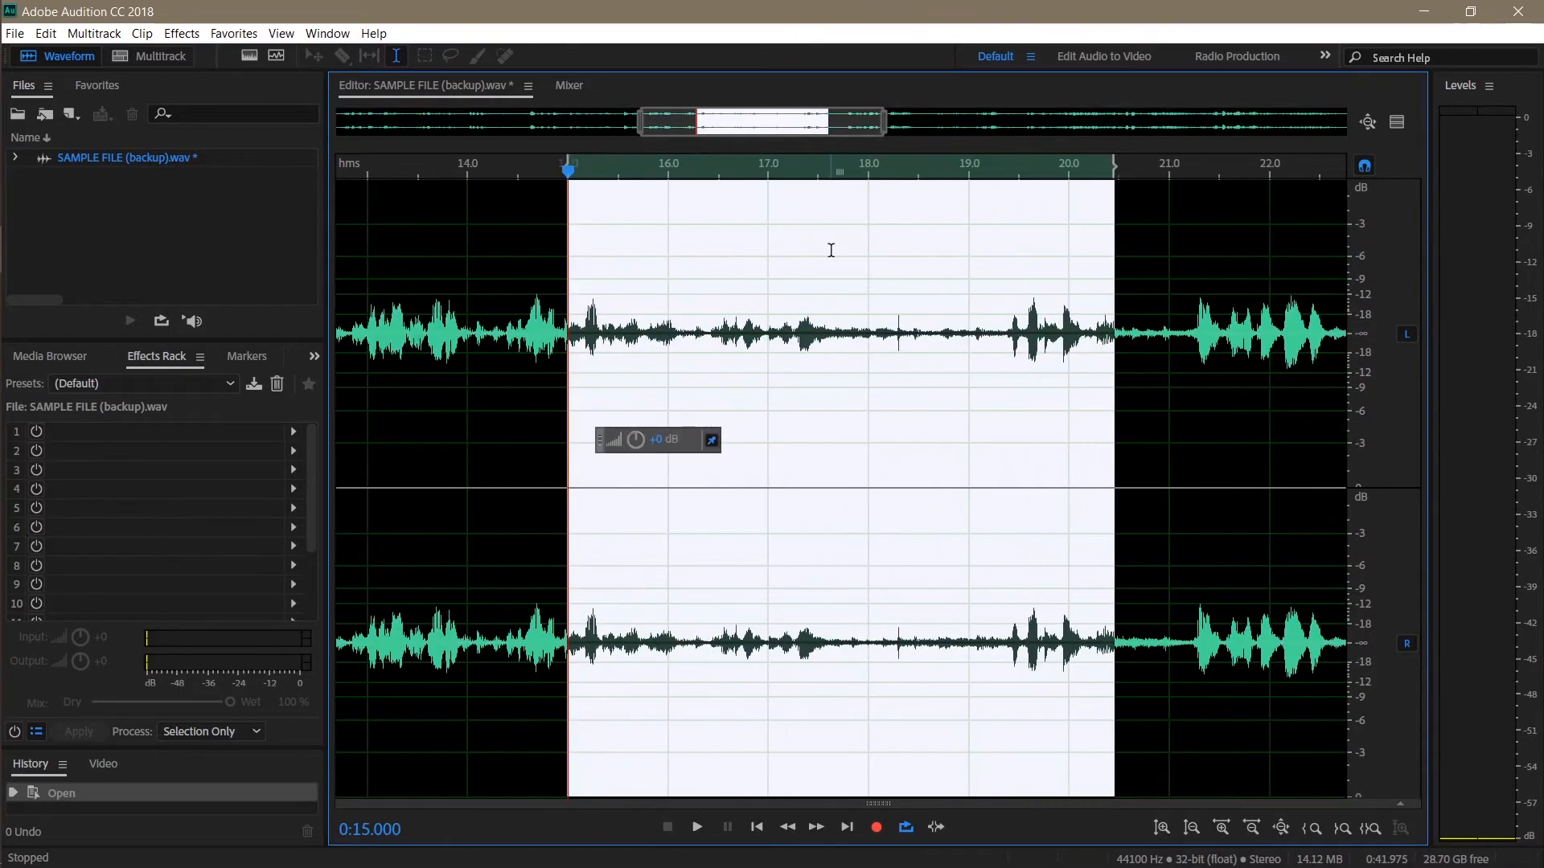
{"action": "scroll", "coordinate": [832, 248], "scroll_direction": "down", "scroll_amount": 3}
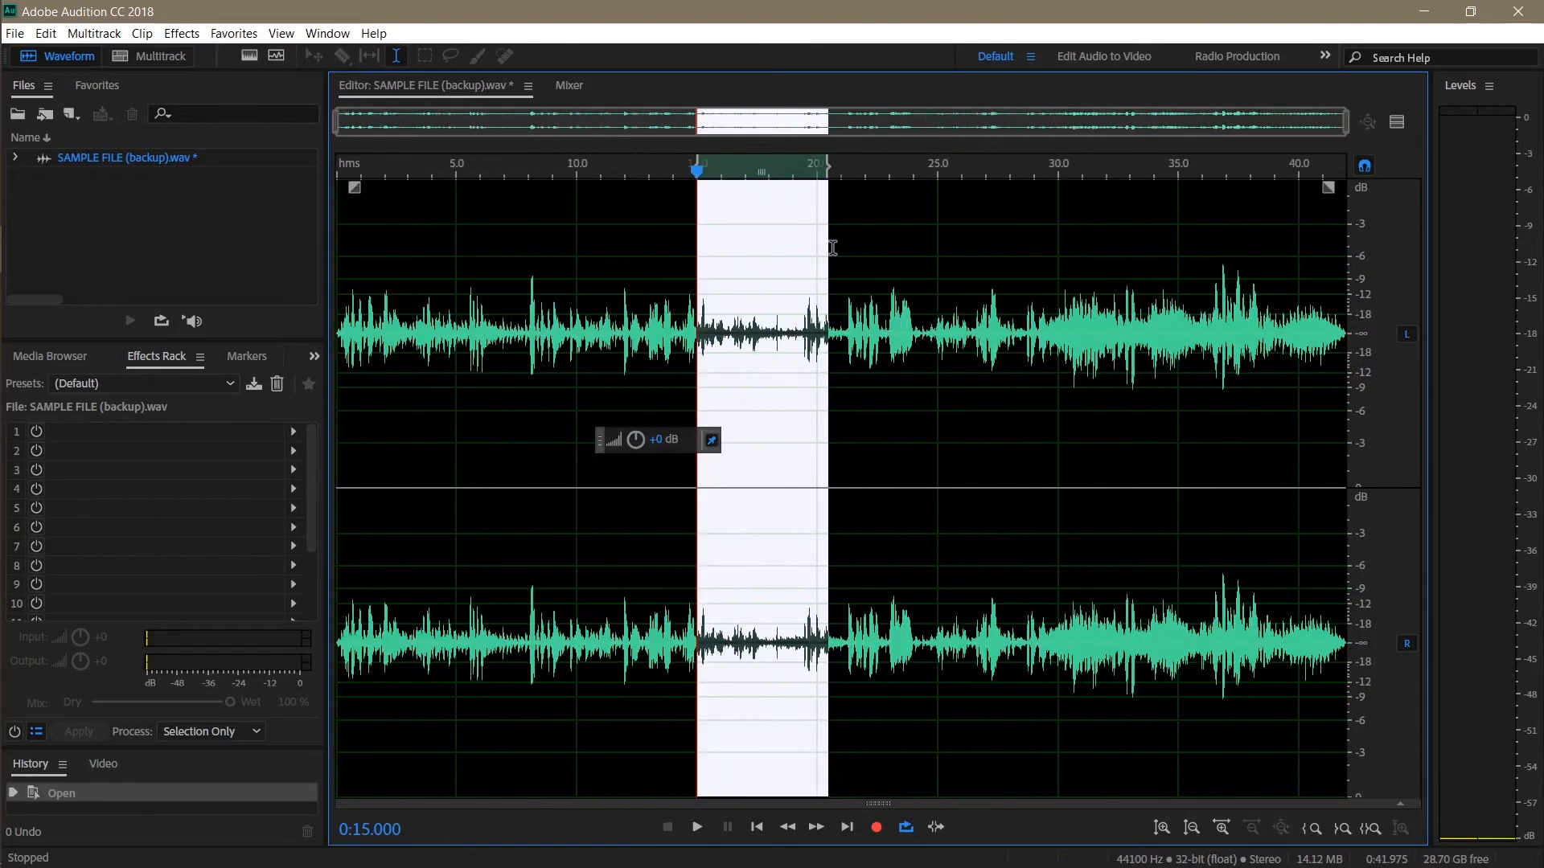
Clear the time selection and move the playhead to about 0:05 and back to the start of the file
{"action": "left_click", "coordinate": [456, 172]}
{"action": "scroll", "coordinate": [466, 167], "scroll_direction": "up", "scroll_amount": 3}
{"action": "scroll", "coordinate": [470, 167], "scroll_direction": "up", "scroll_amount": 1}
{"action": "scroll", "coordinate": [471, 166], "scroll_direction": "down", "scroll_amount": 3}
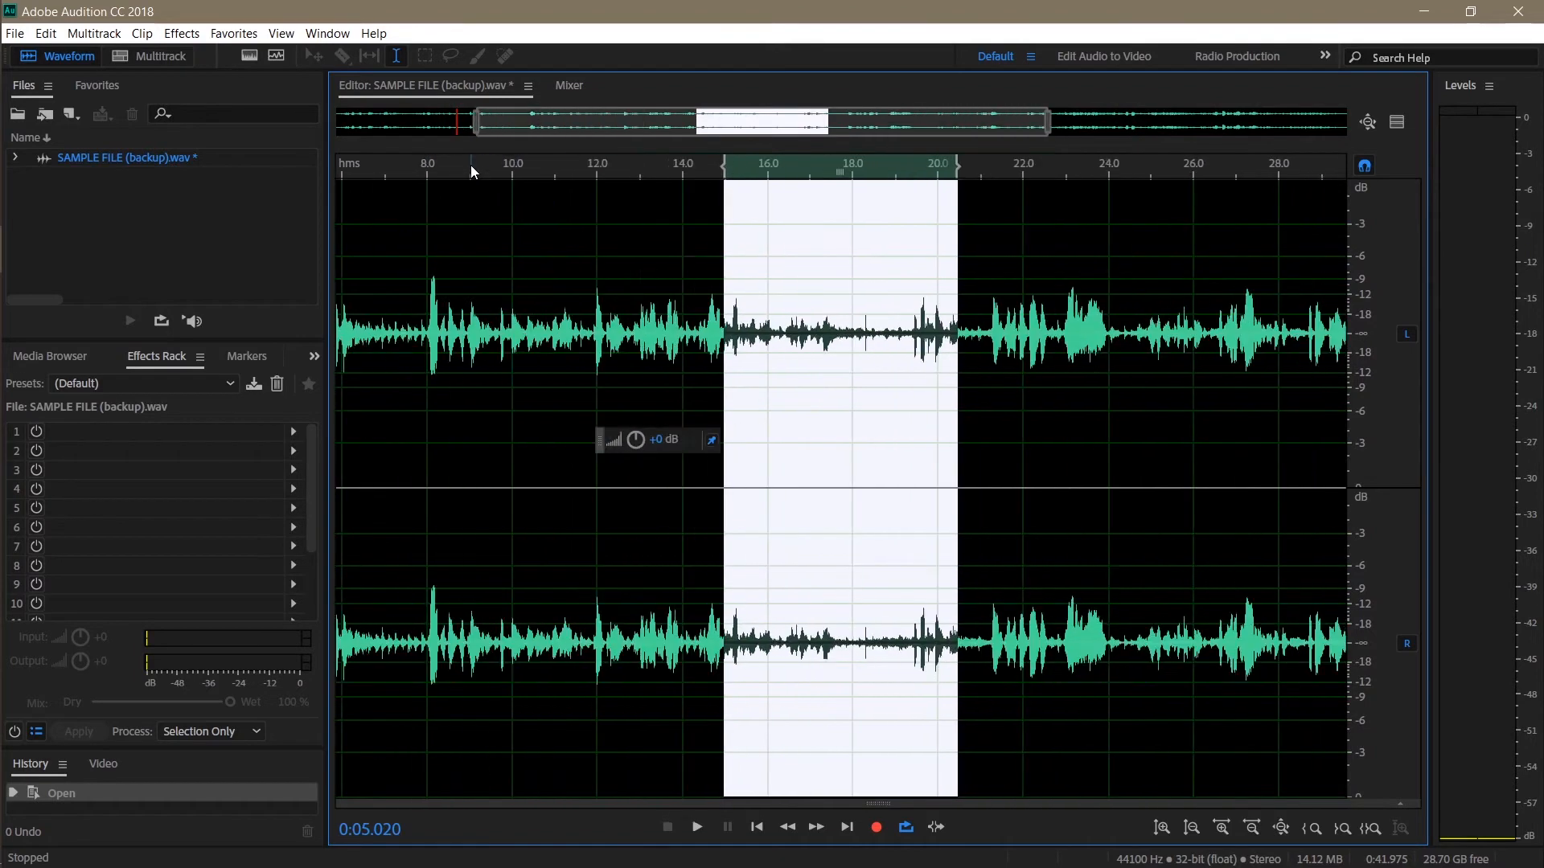
{"action": "key", "text": "g"}
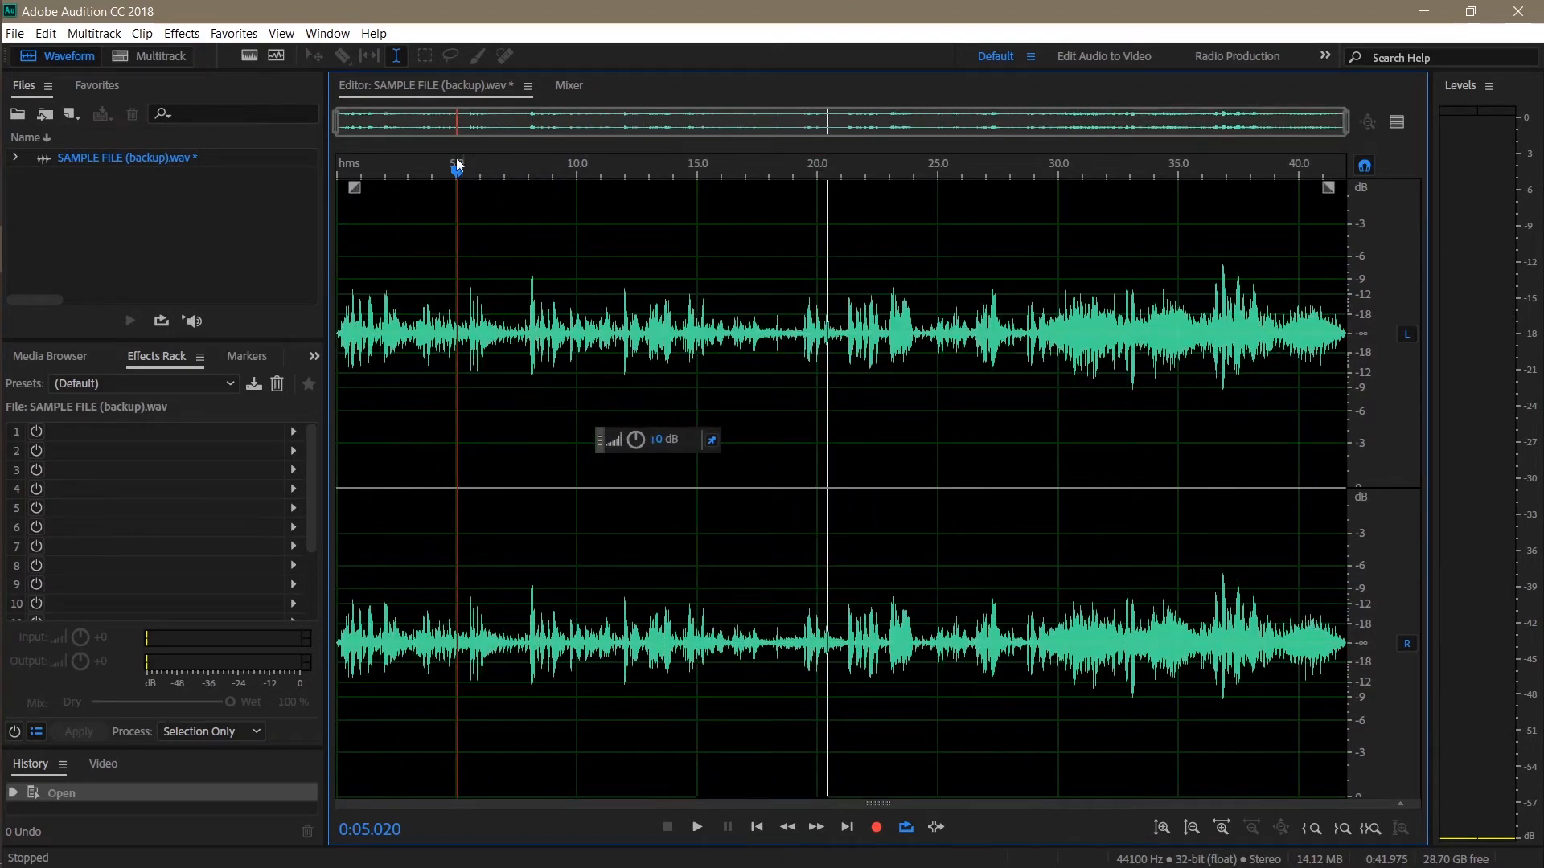
{"action": "left_click_drag", "start_coordinate": [456, 166], "coordinate": [304, 172]}
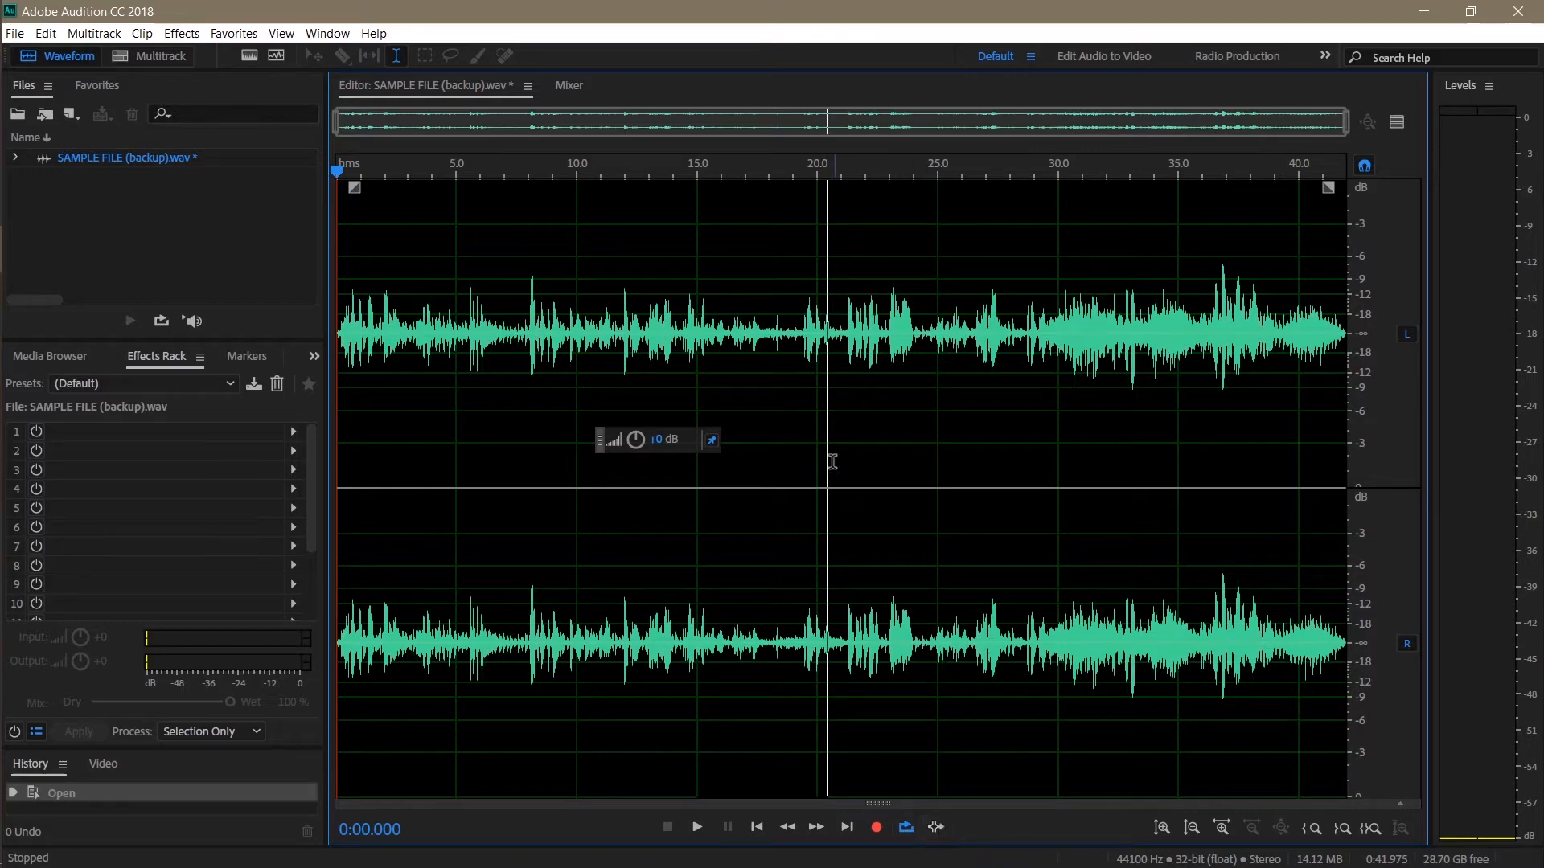
Select the waveform from about 0:18 to 0:23 and place the playhead ahead of the selection at about 0:16.8
{"action": "left_click_drag", "start_coordinate": [772, 339], "coordinate": [891, 350]}
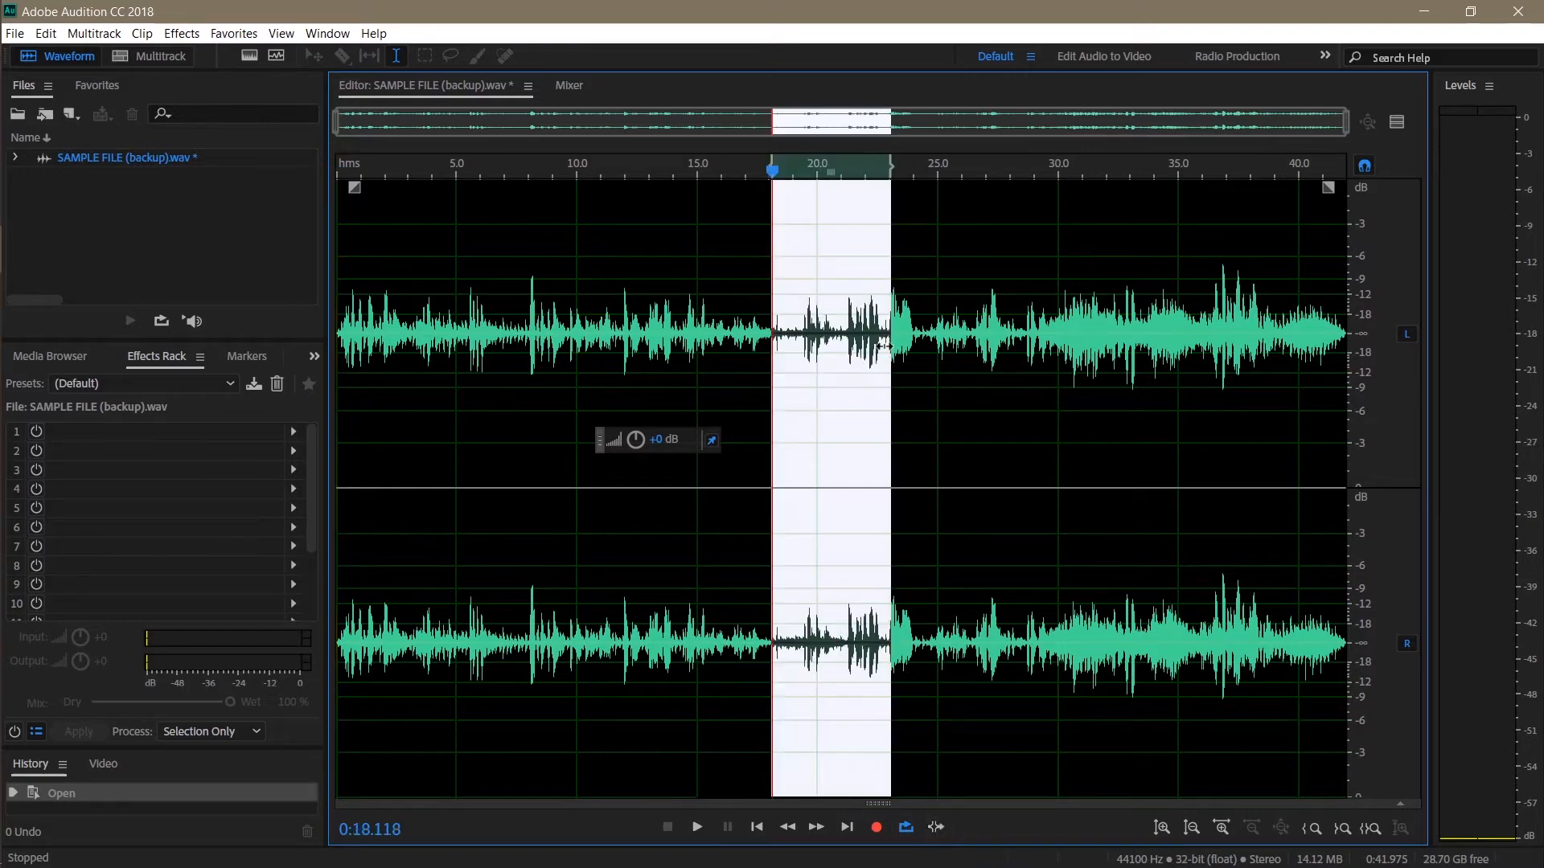
{"action": "left_click", "coordinate": [755, 172]}
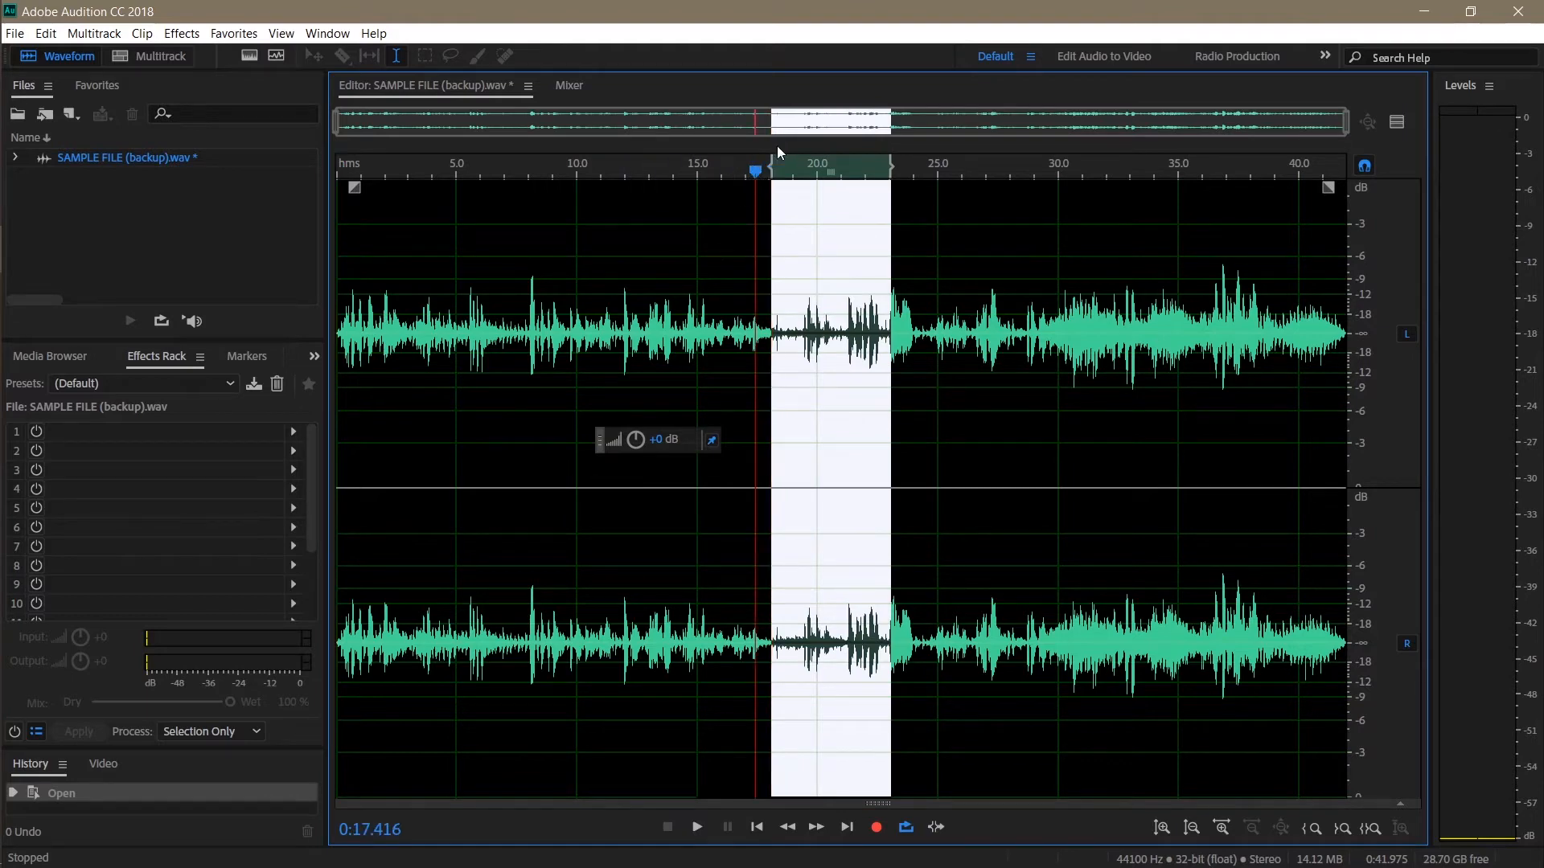
{"action": "left_click", "coordinate": [742, 171]}
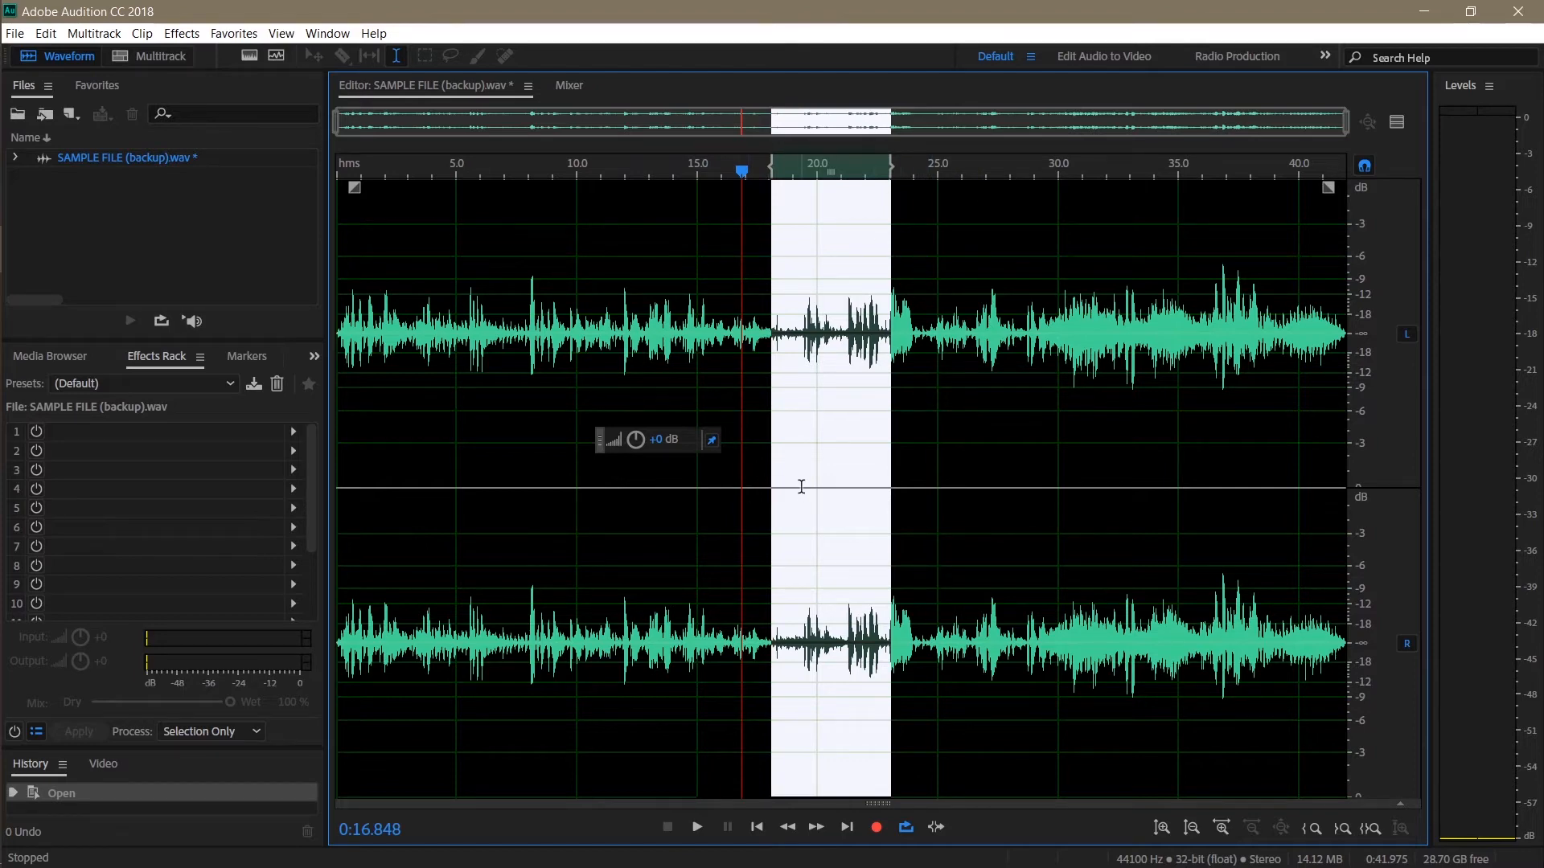
Play the audio from about 0:16.9 across the selected section using Skip Selection, and turn that option off
{"action": "left_click", "coordinate": [743, 172]}
{"action": "key", "text": "space"}
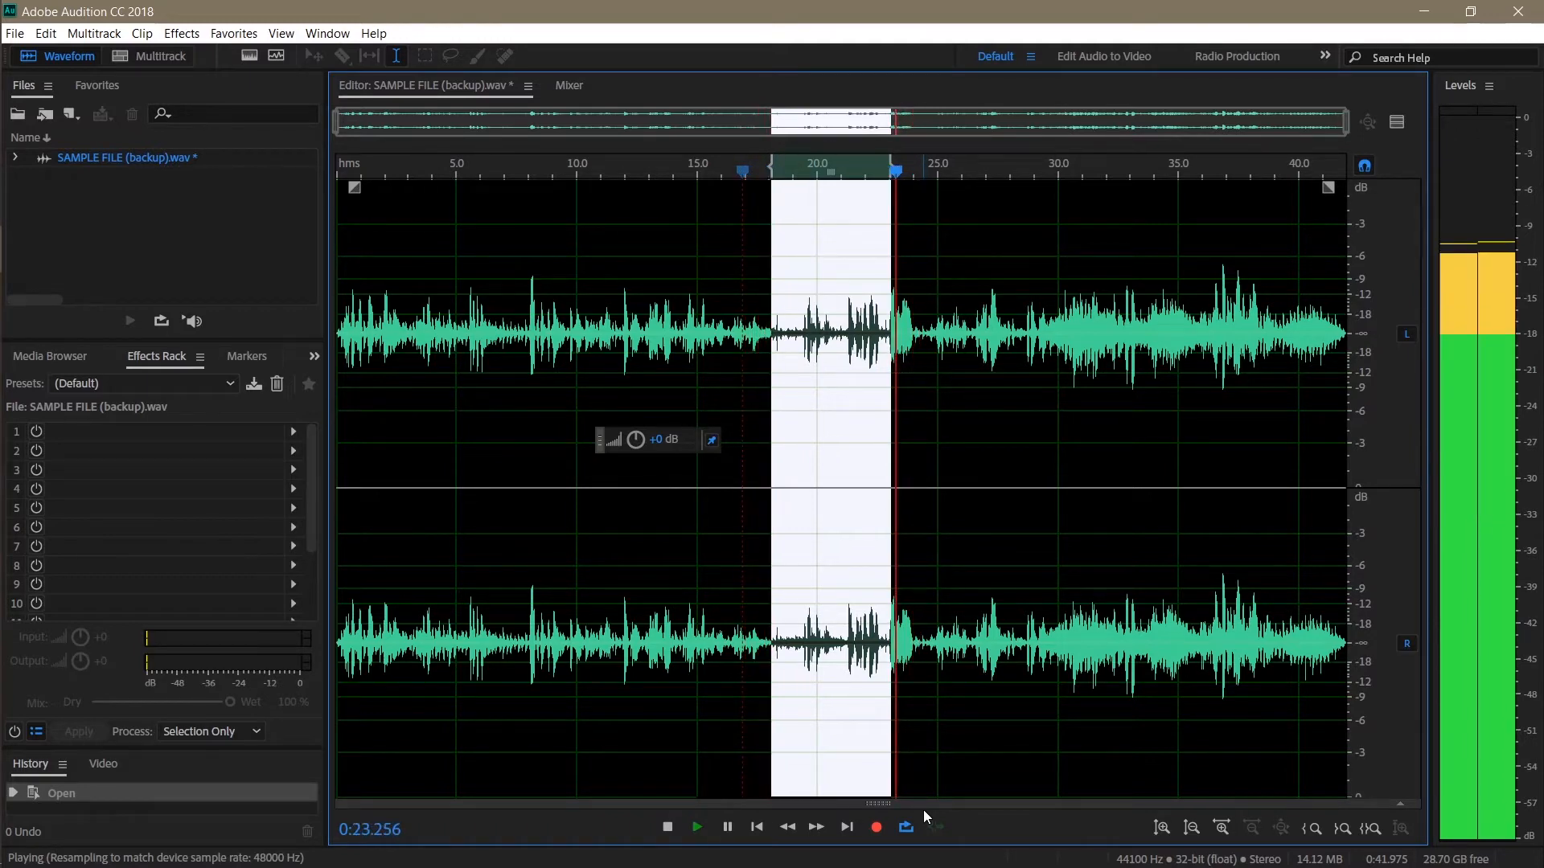
{"action": "key", "text": "space"}
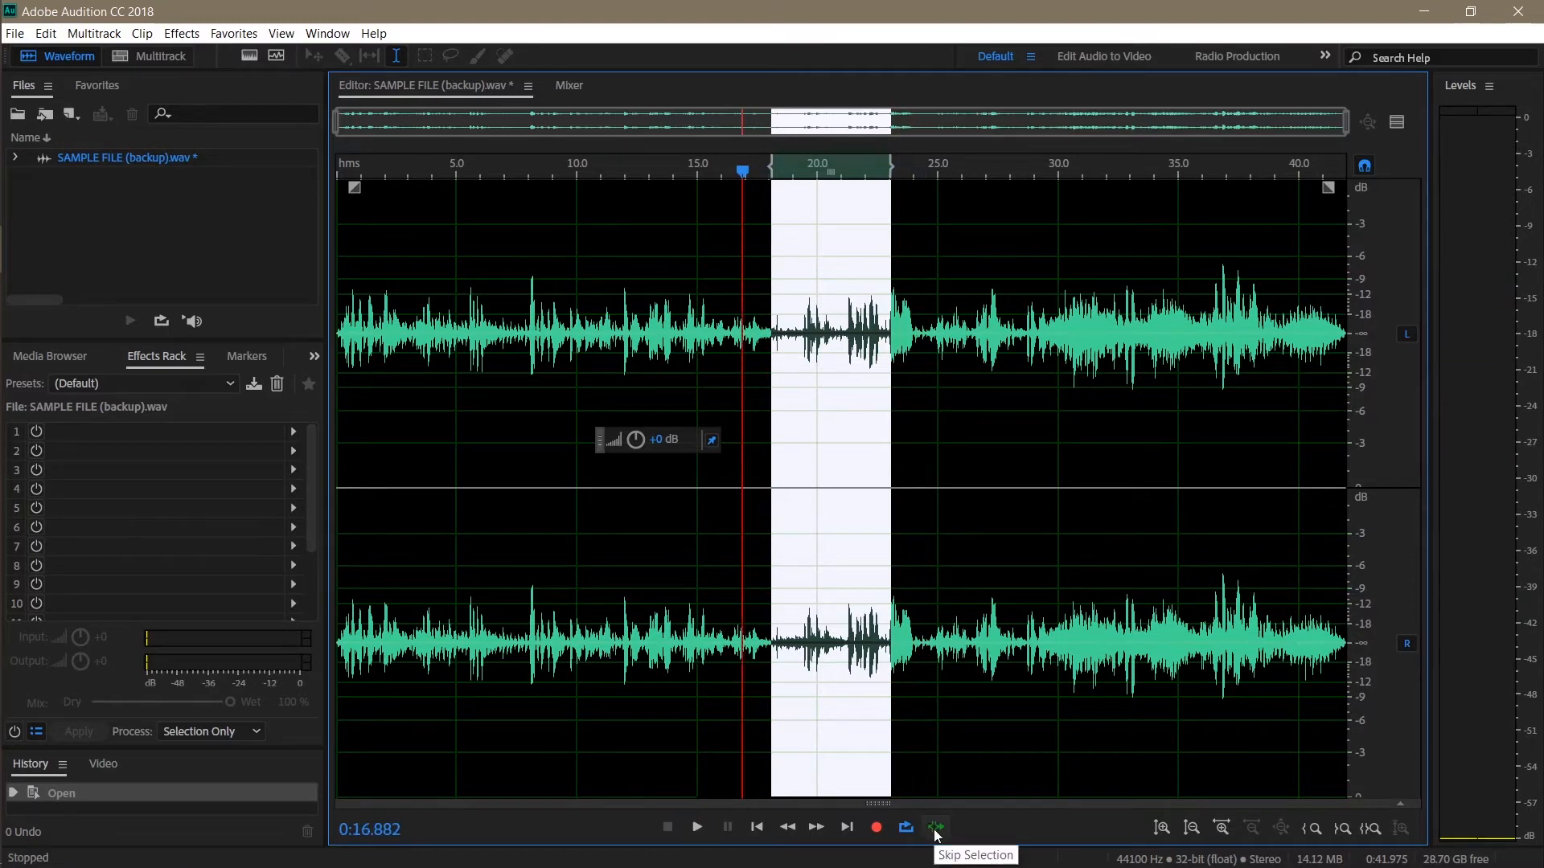
{"action": "left_click", "coordinate": [936, 827]}
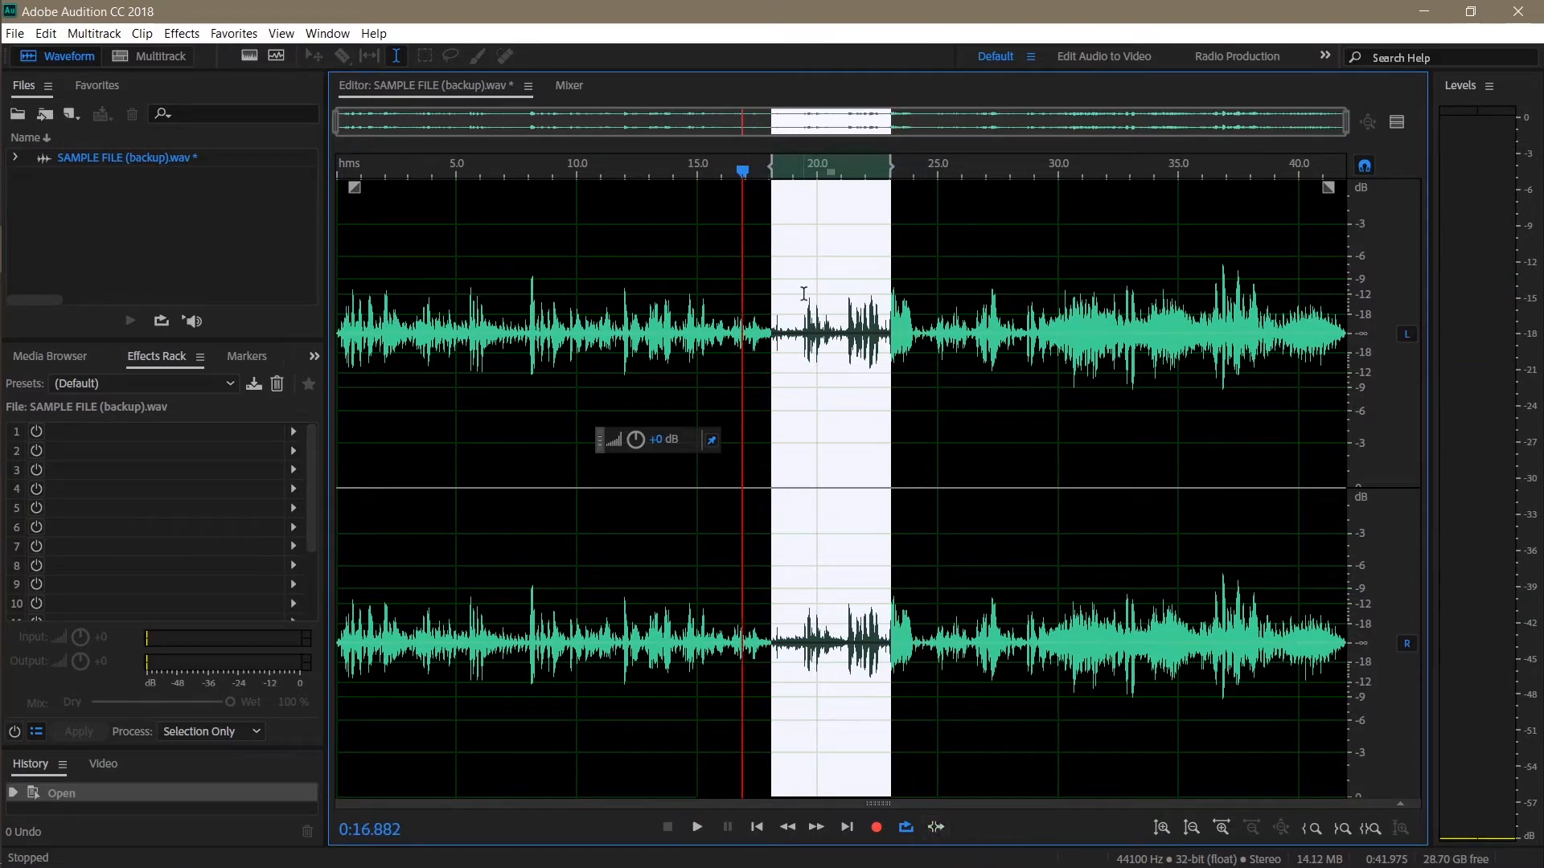
Shorten the waveform selection so it starts at about 0:21, and play the remaining selected section
{"action": "left_click_drag", "start_coordinate": [771, 191], "coordinate": [842, 191]}
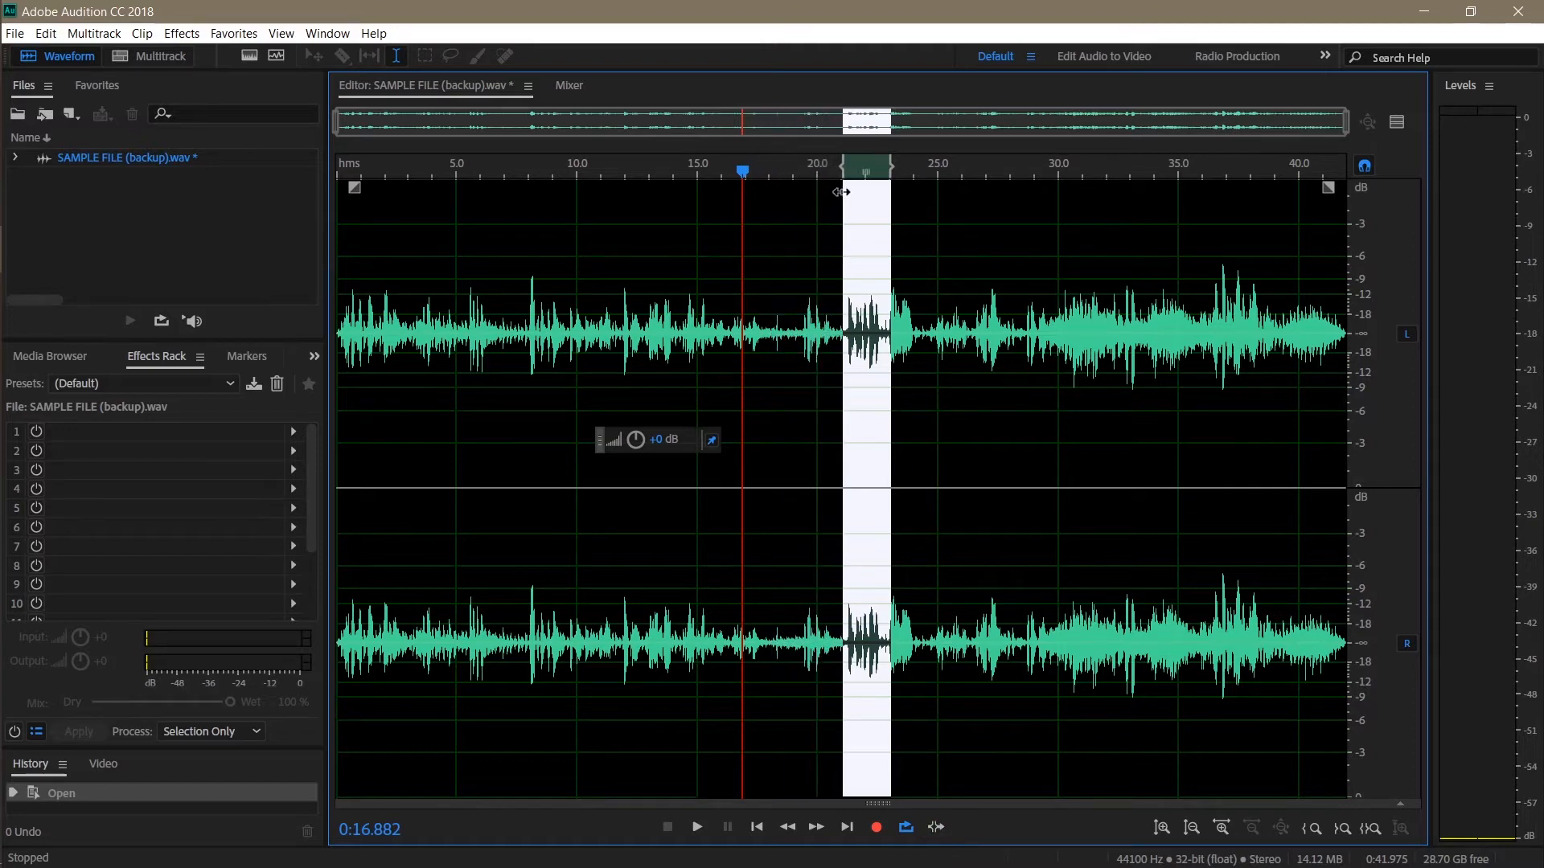
{"action": "key", "text": "space"}
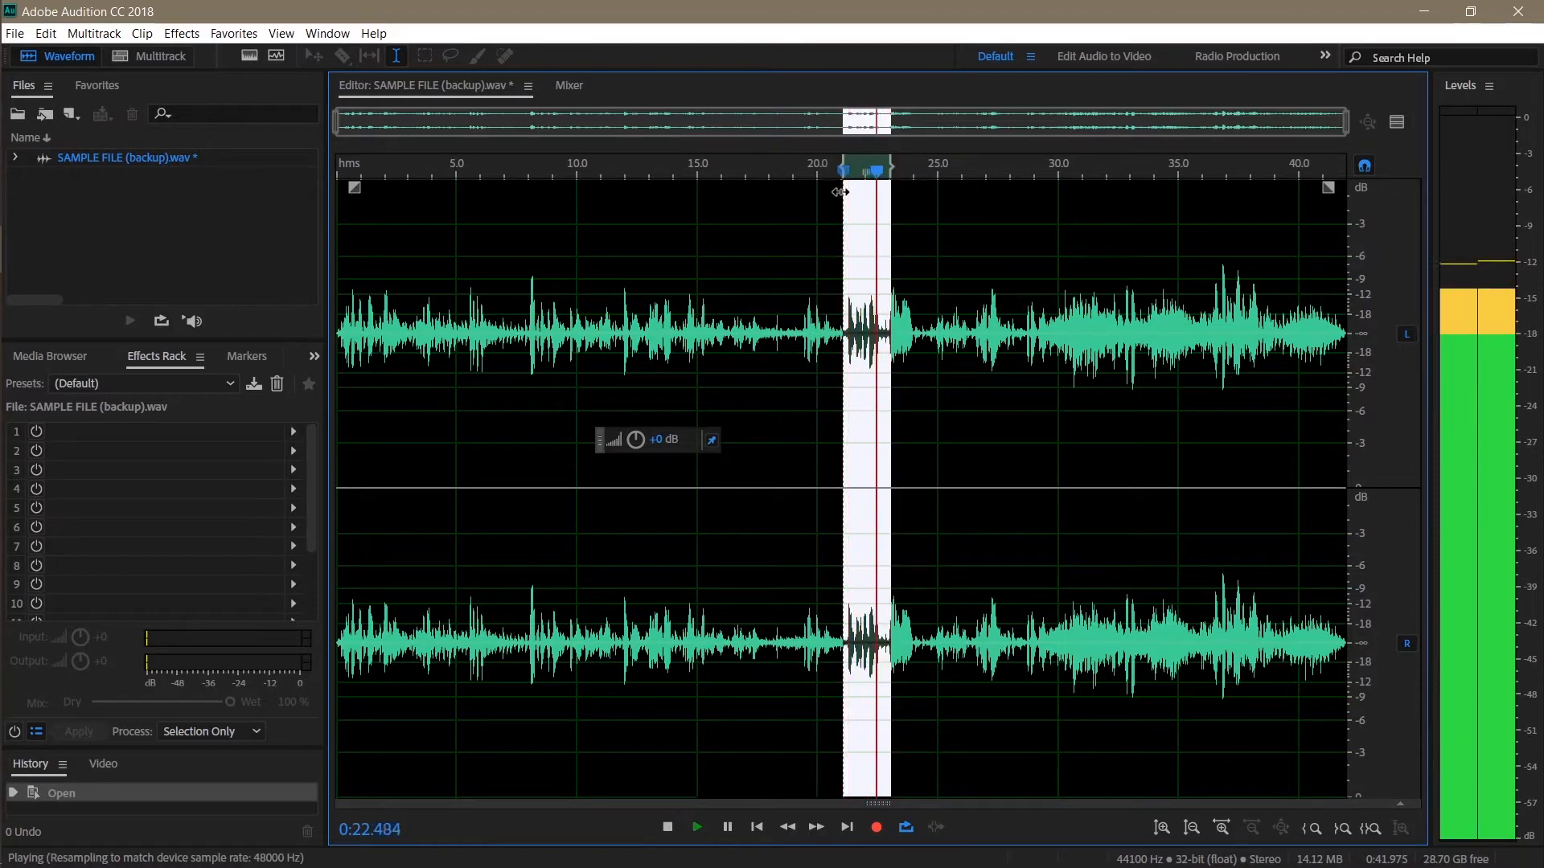
{"action": "key", "text": "space"}
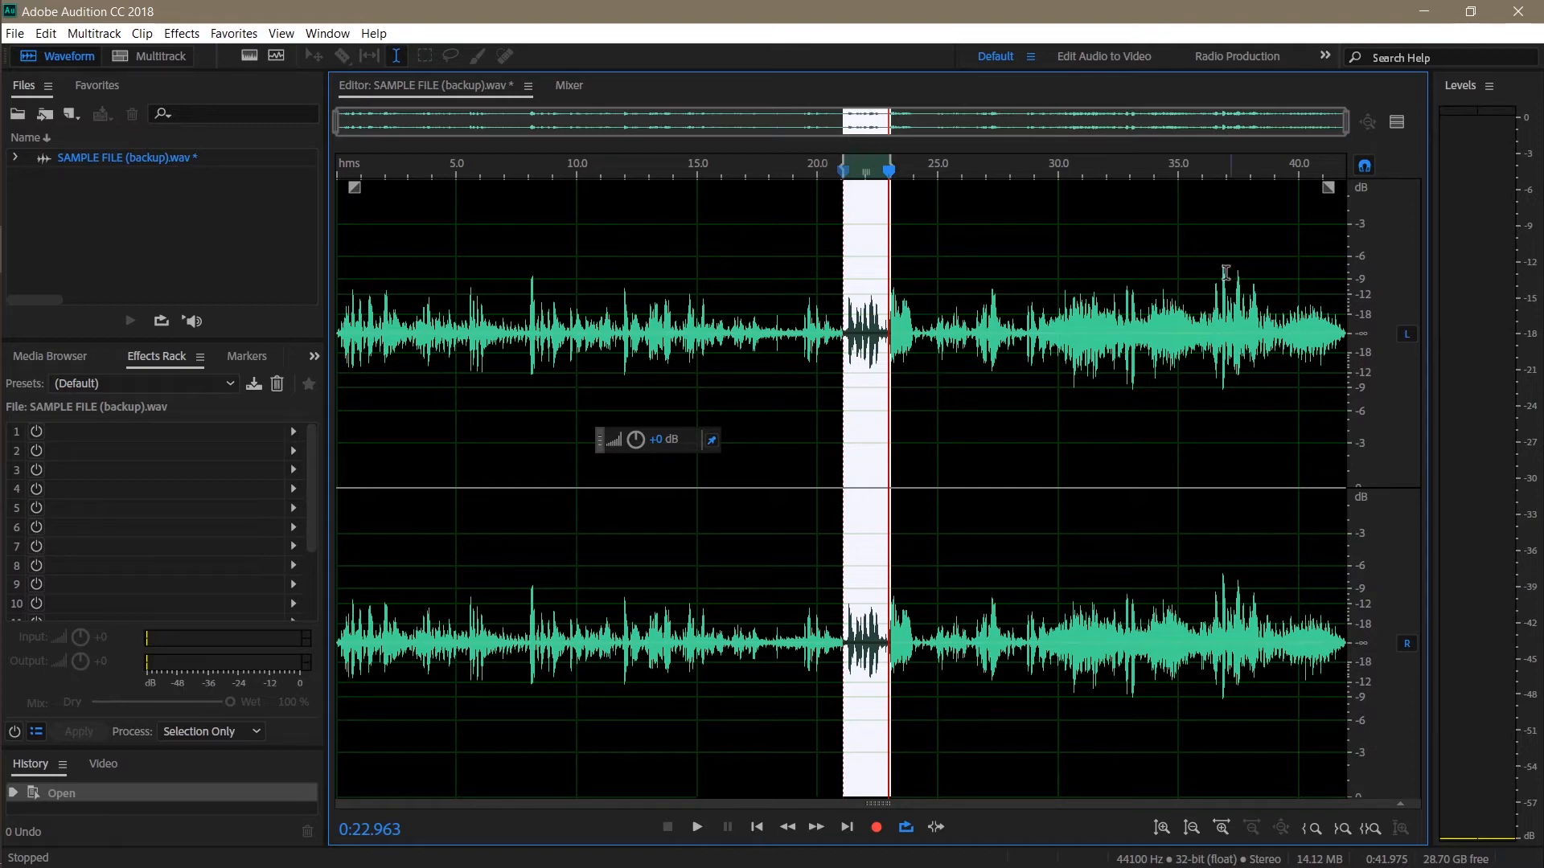
Clear the selection and play the audio twice from a playhead position of about 0:36
{"action": "left_click", "coordinate": [1226, 171]}
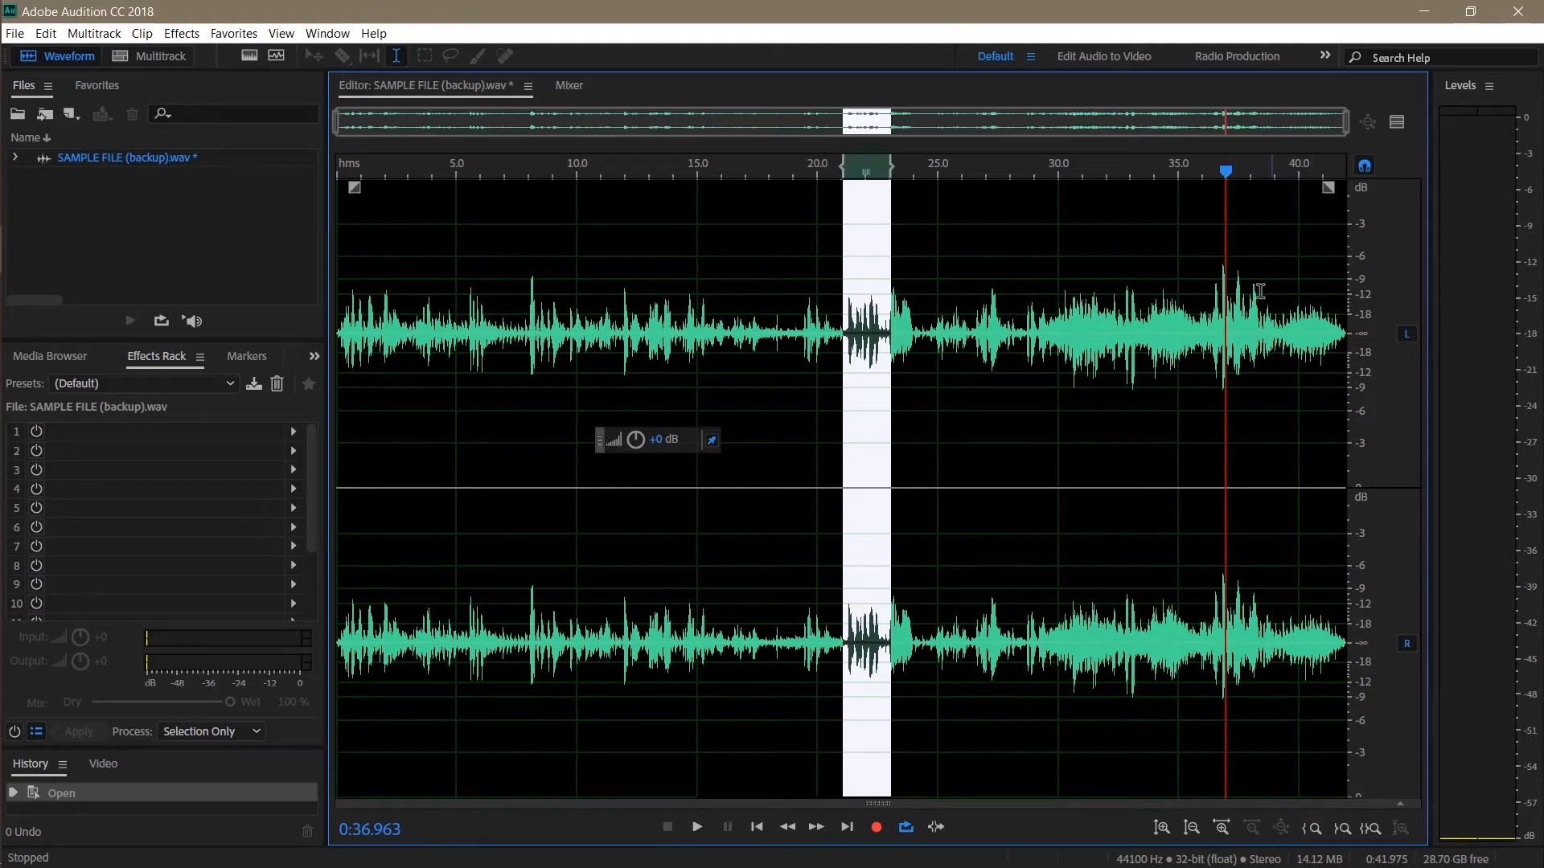
{"action": "left_click", "coordinate": [1203, 172]}
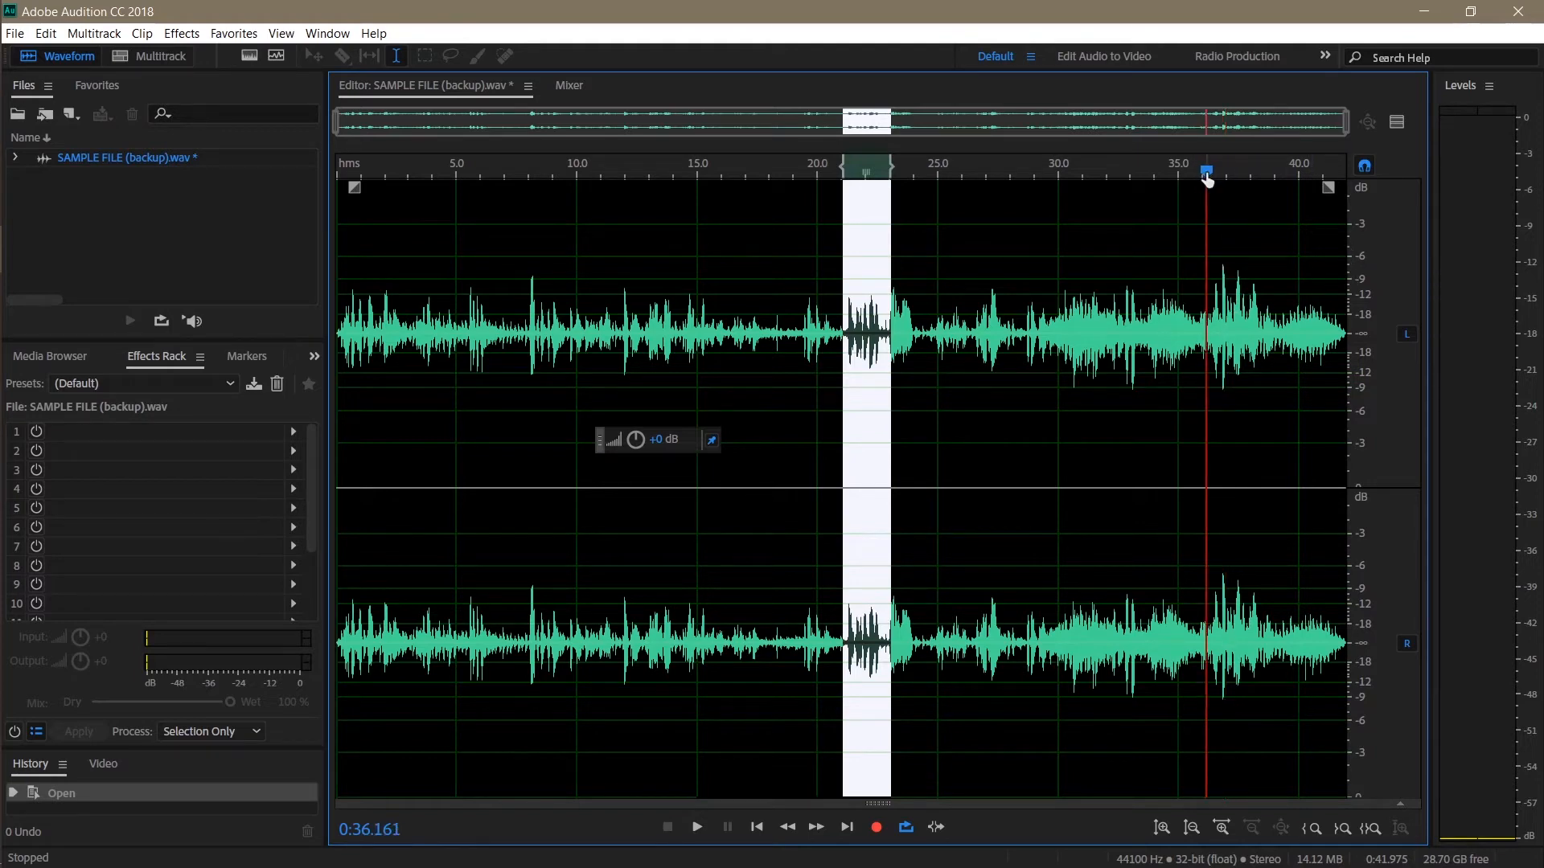
{"action": "left_click", "coordinate": [1204, 179]}
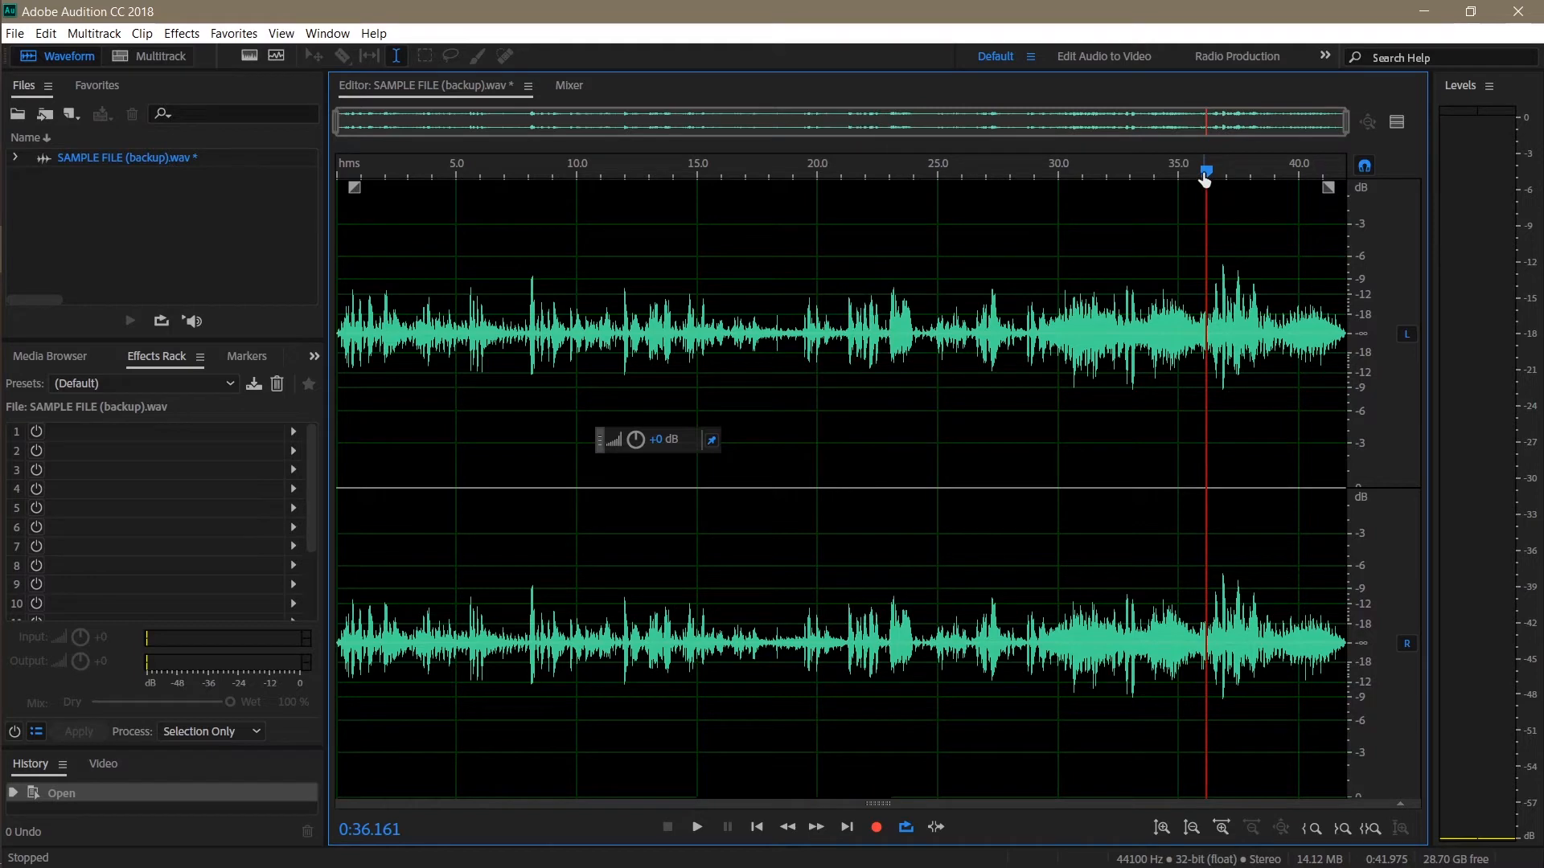
{"action": "key", "text": "space"}
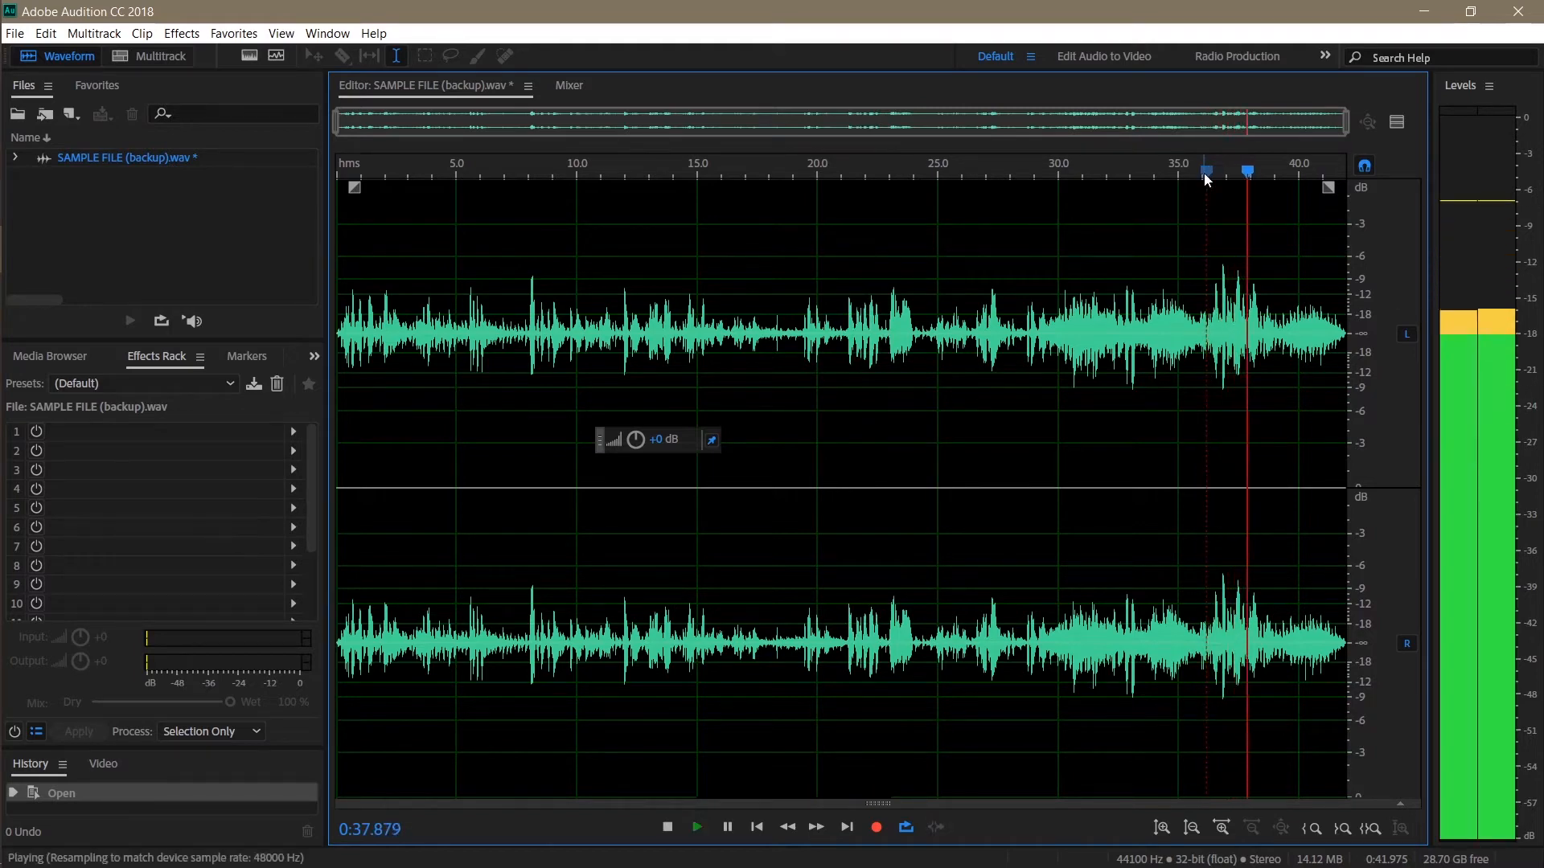
{"action": "key", "text": "space"}
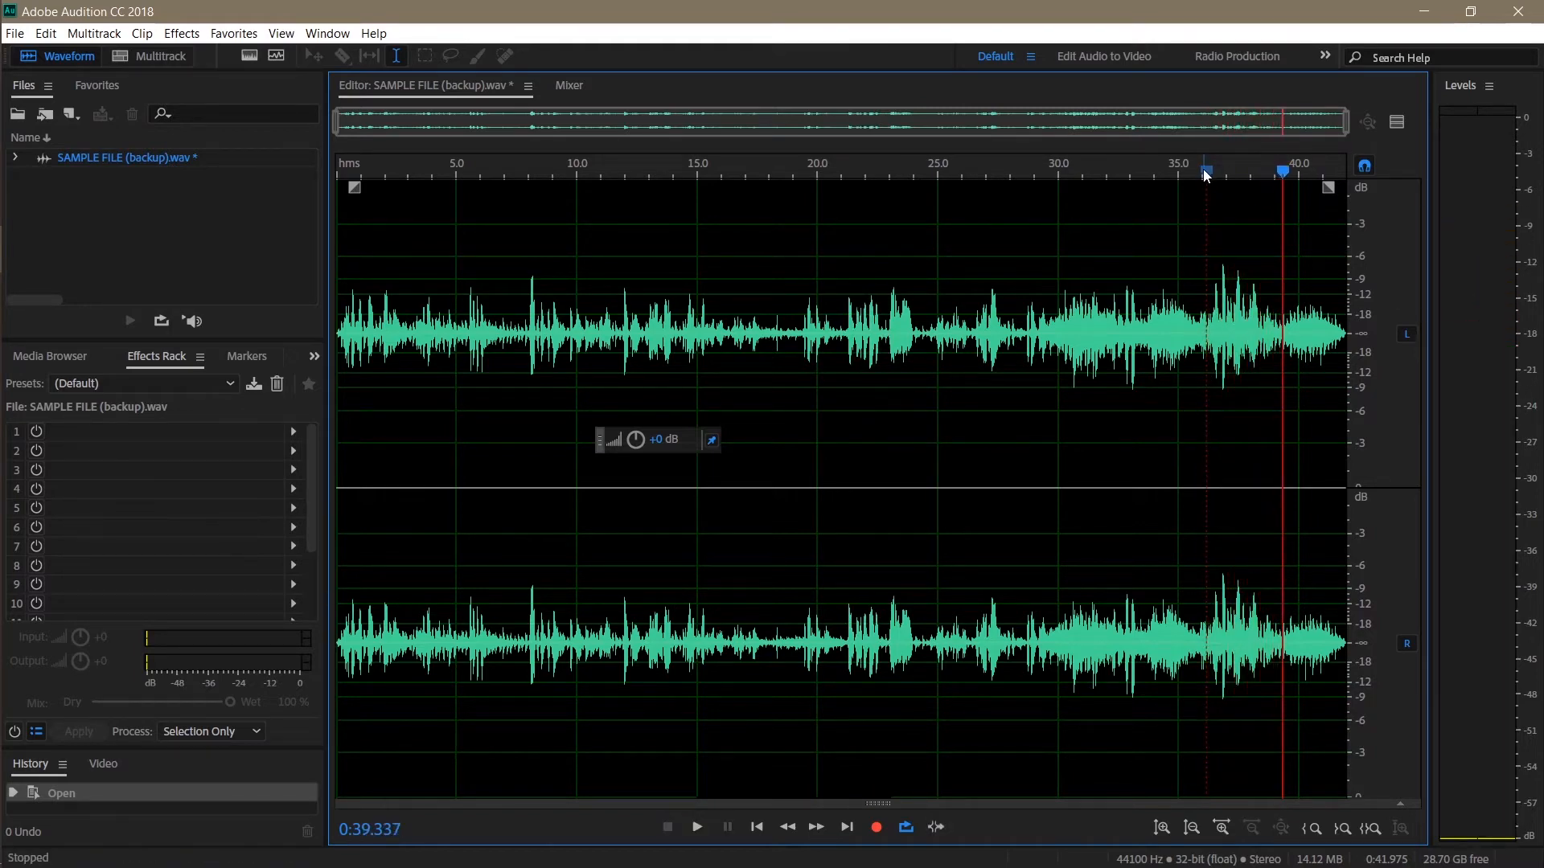
{"action": "key", "text": "space"}
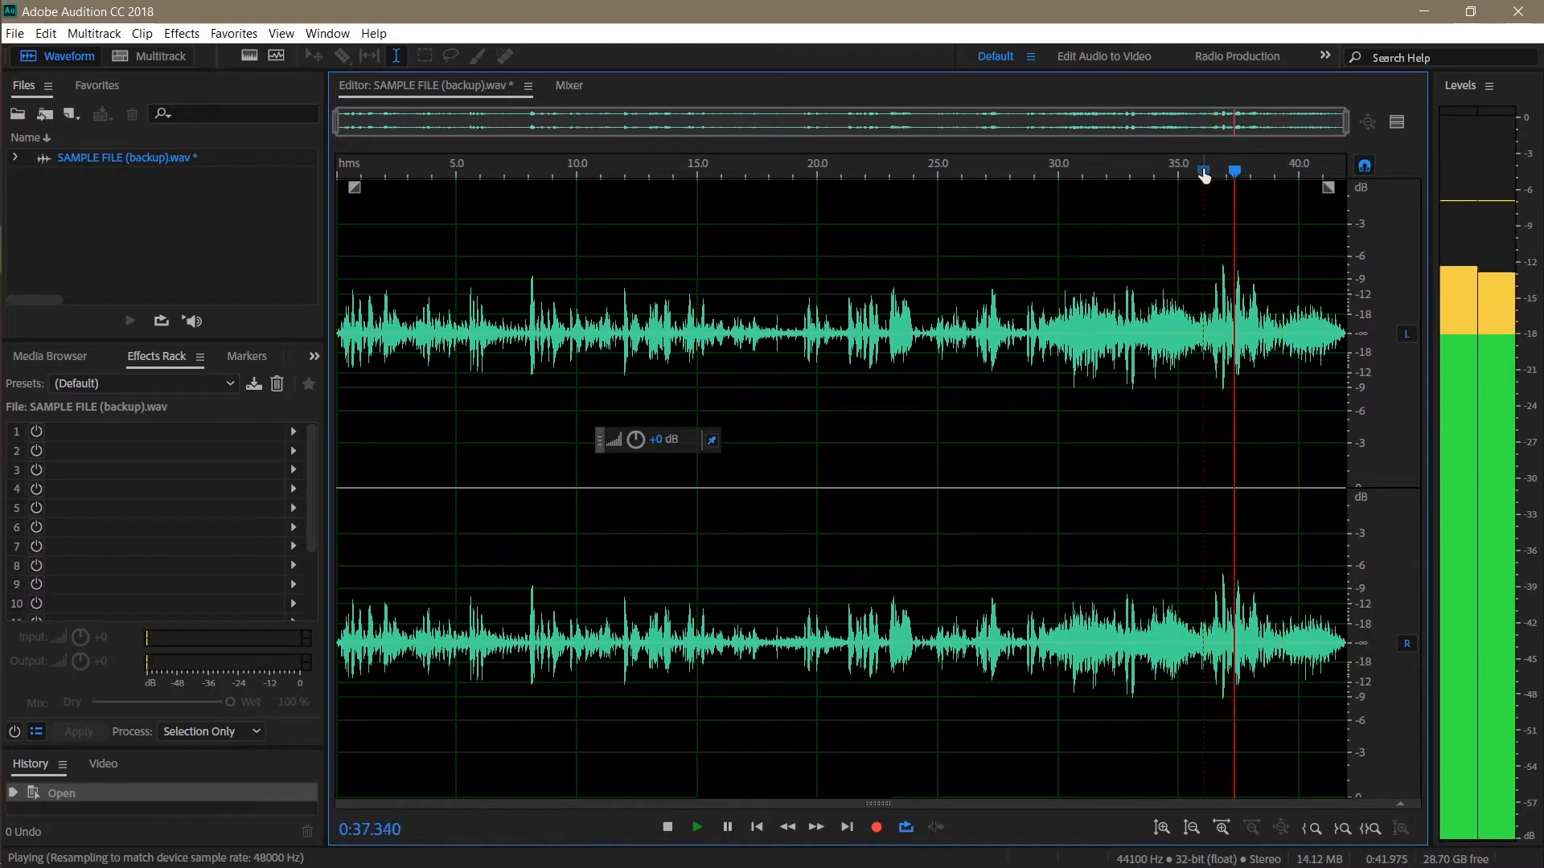
{"action": "key", "text": "space"}
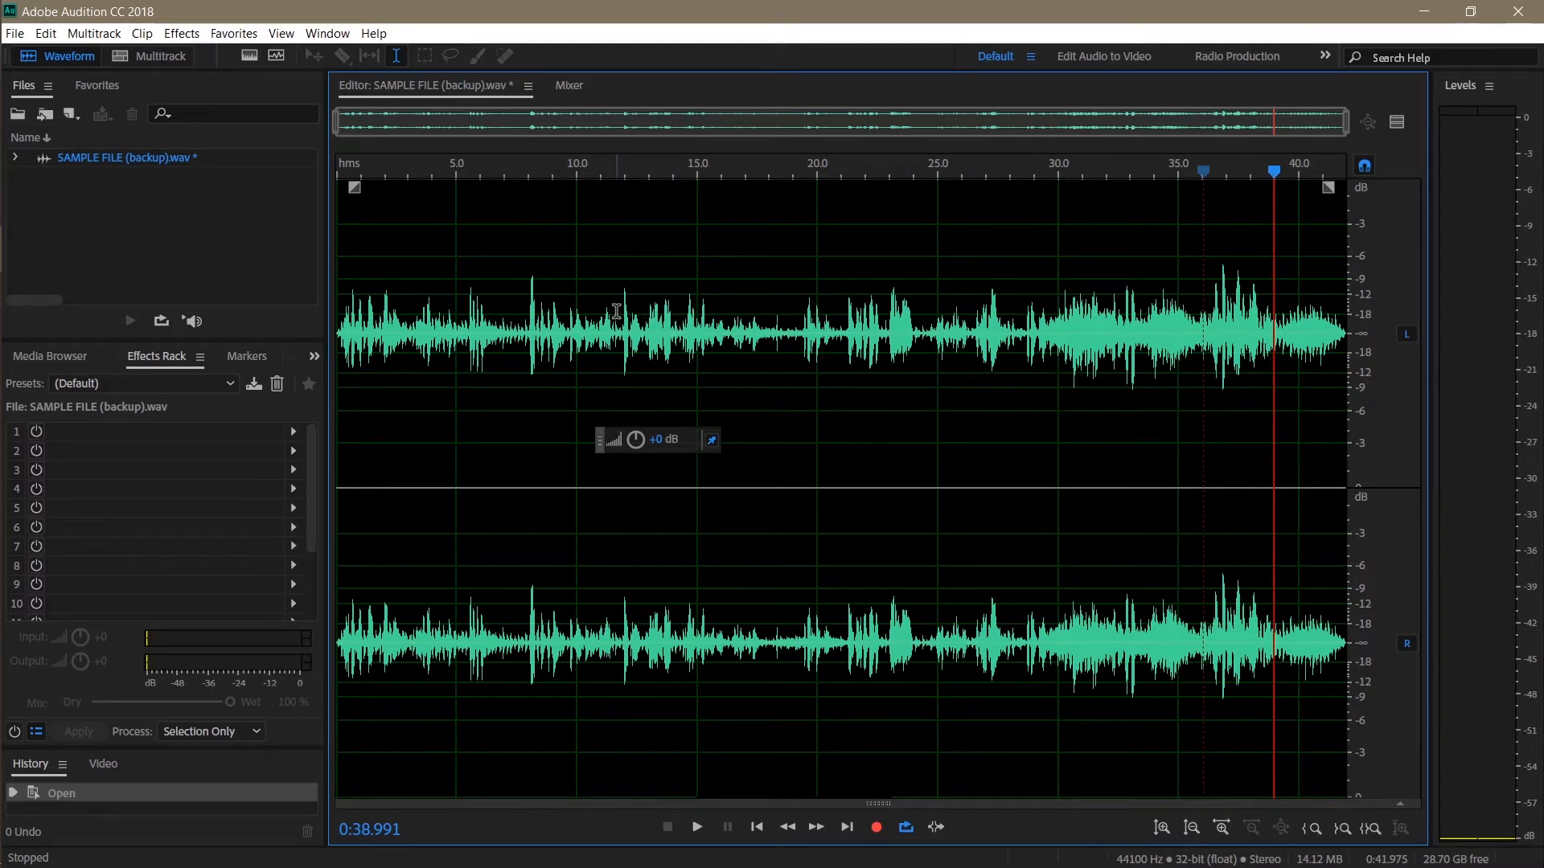
Select the waveform from about 0:11.6 to 0:23, adjust its edges to start at about 0:12.5, and clear the selection
{"action": "left_click_drag", "start_coordinate": [616, 306], "coordinate": [894, 300]}
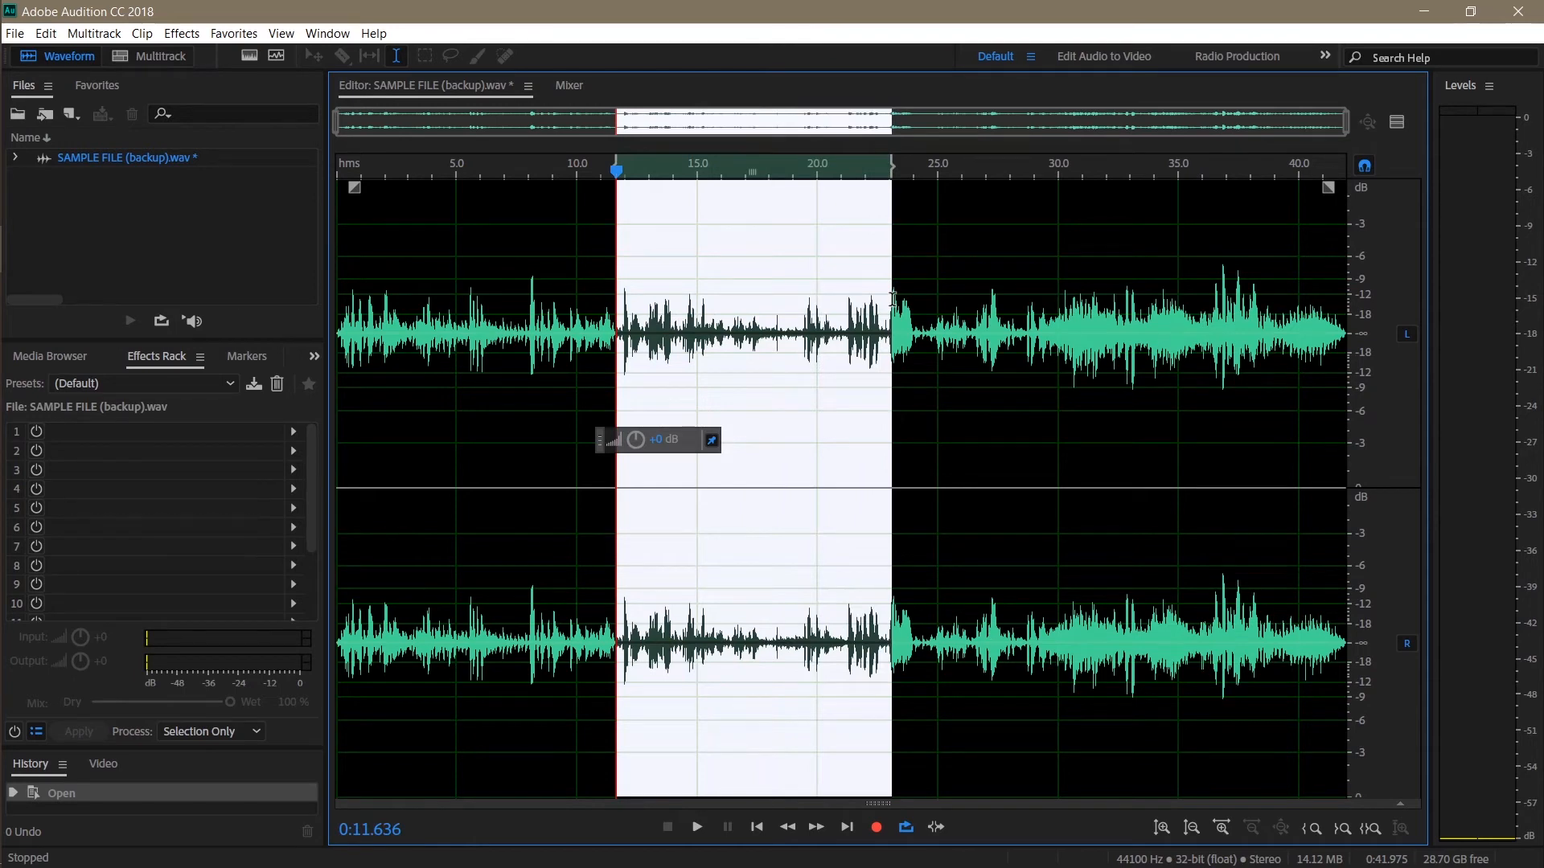
{"action": "left_click_drag", "start_coordinate": [892, 299], "coordinate": [888, 299]}
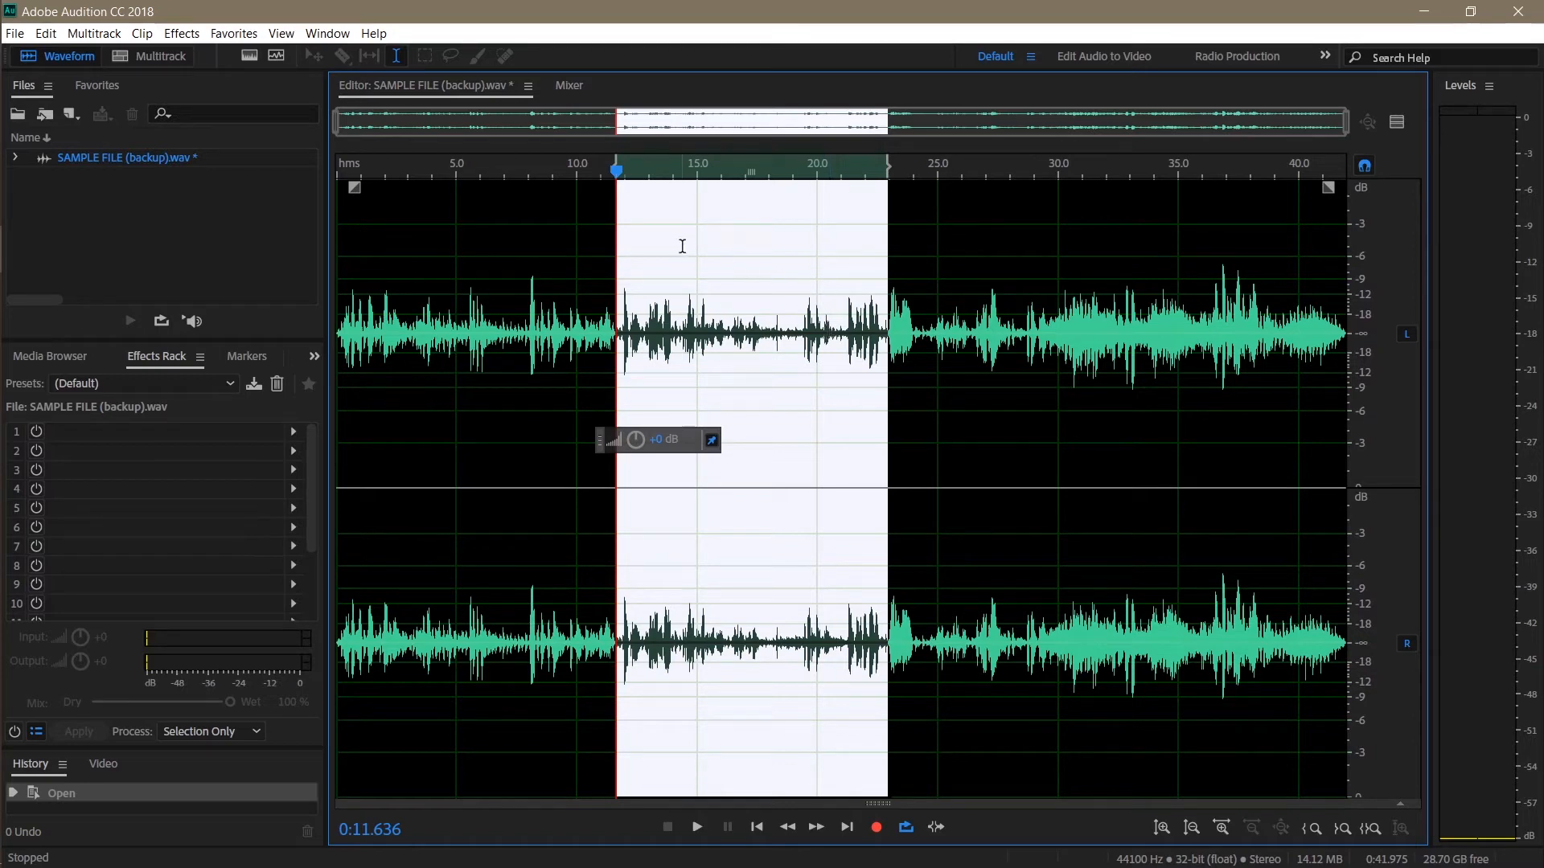
{"action": "left_click_drag", "start_coordinate": [612, 158], "coordinate": [640, 191]}
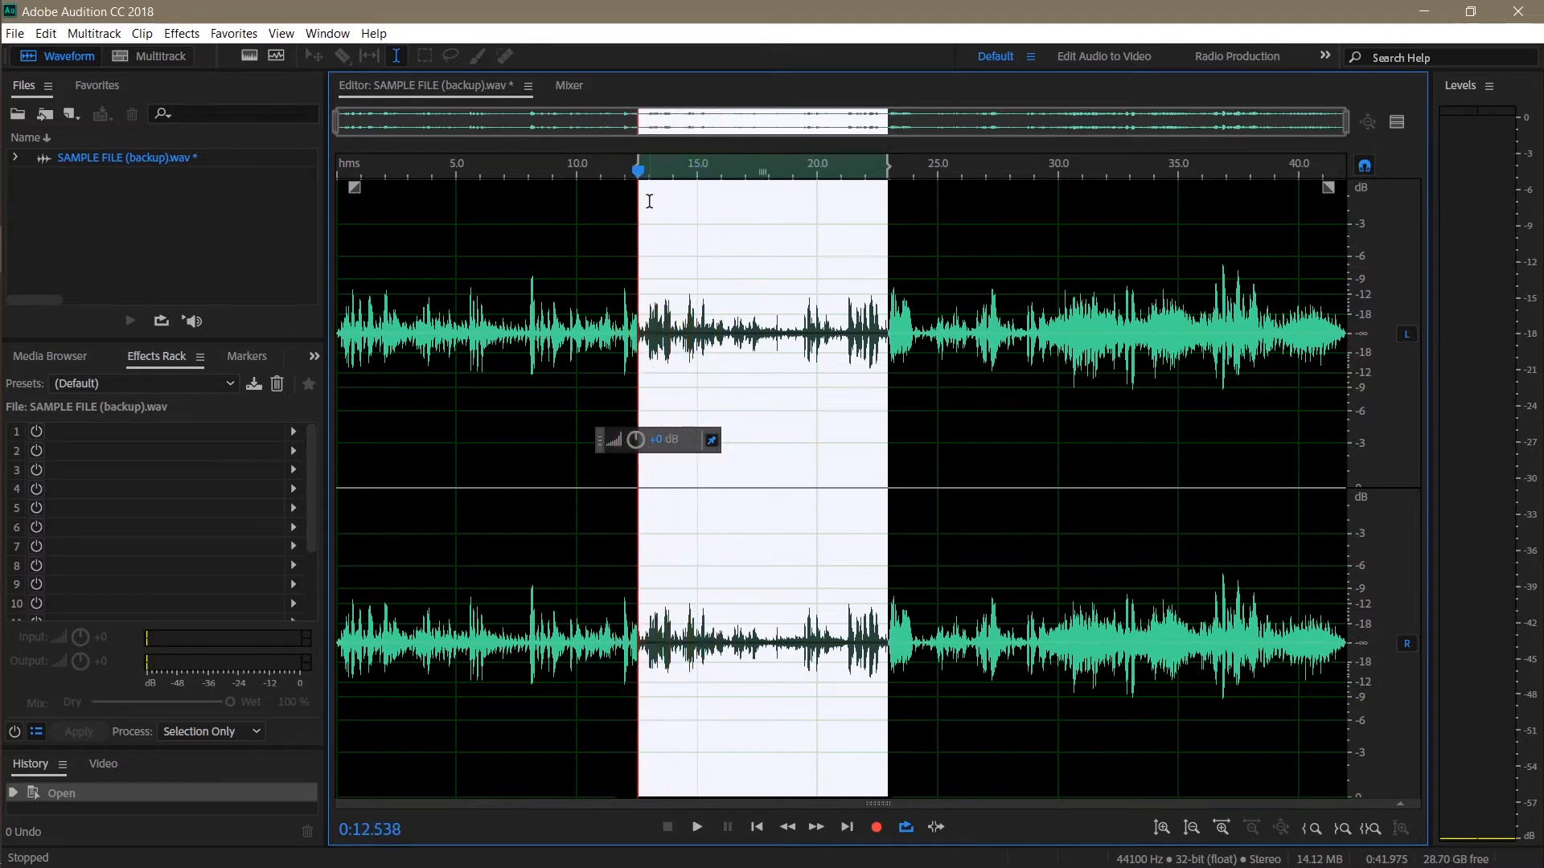
{"action": "left_click", "coordinate": [638, 241]}
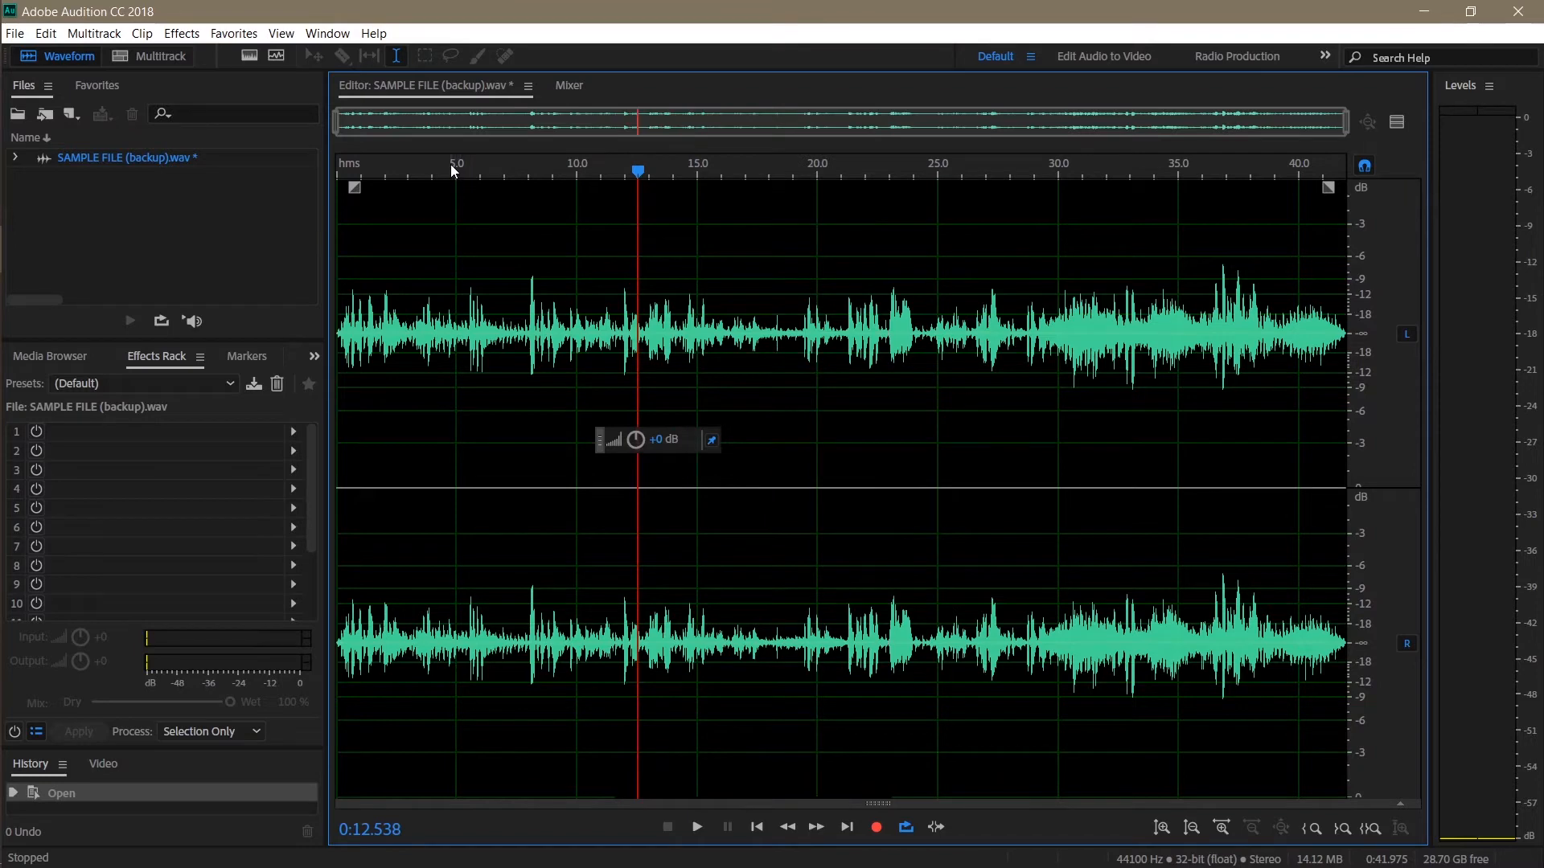
Play the file from the beginning to about 0:07 and select that opening section of the waveform
{"action": "left_click_drag", "start_coordinate": [450, 164], "coordinate": [325, 161]}
{"action": "key", "text": "space"}
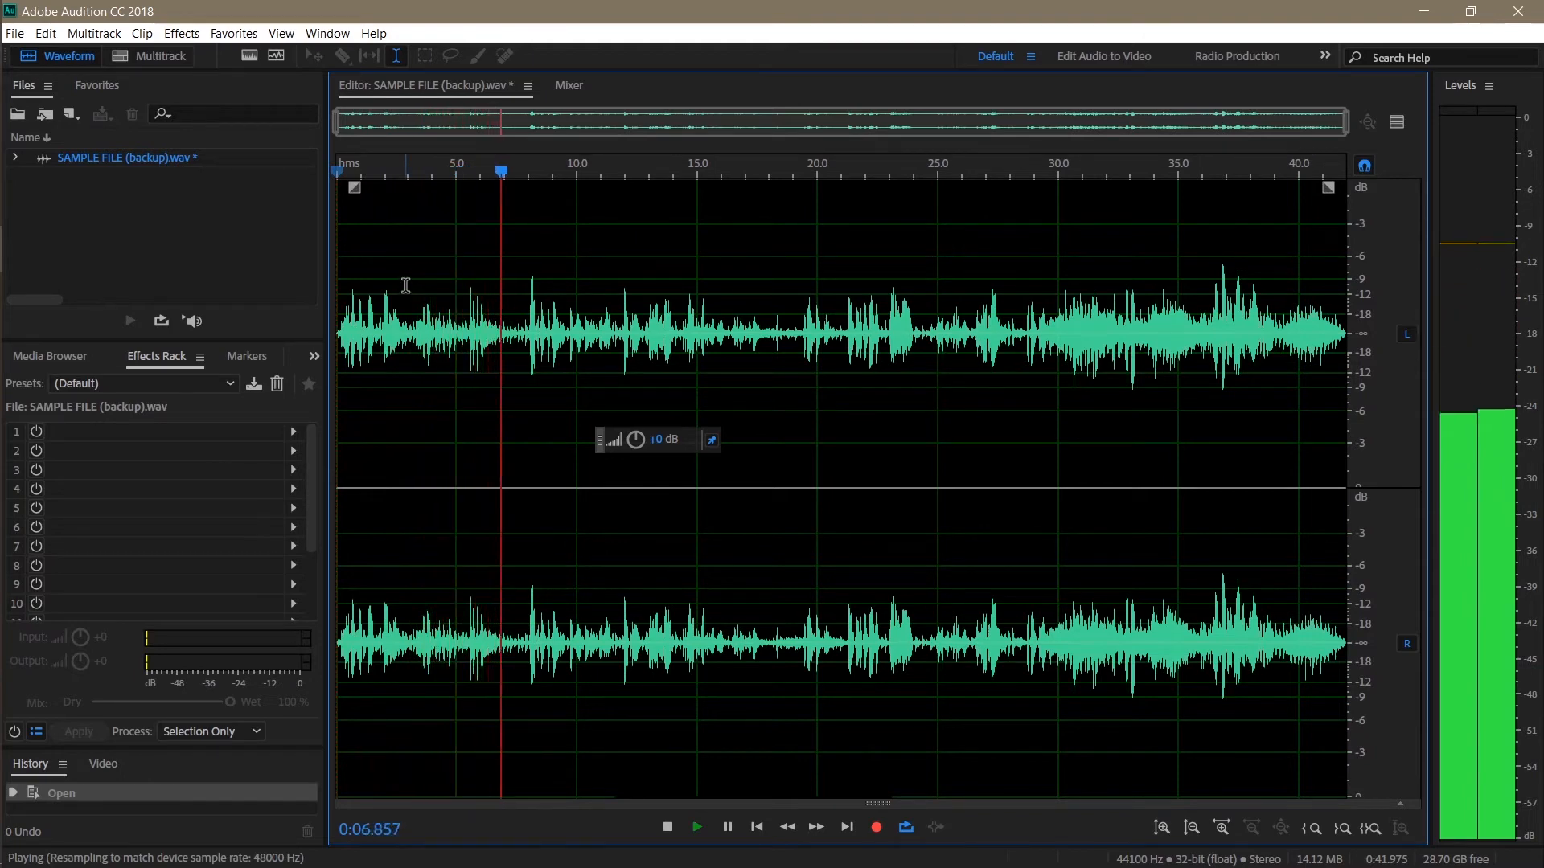
{"action": "key", "text": "space"}
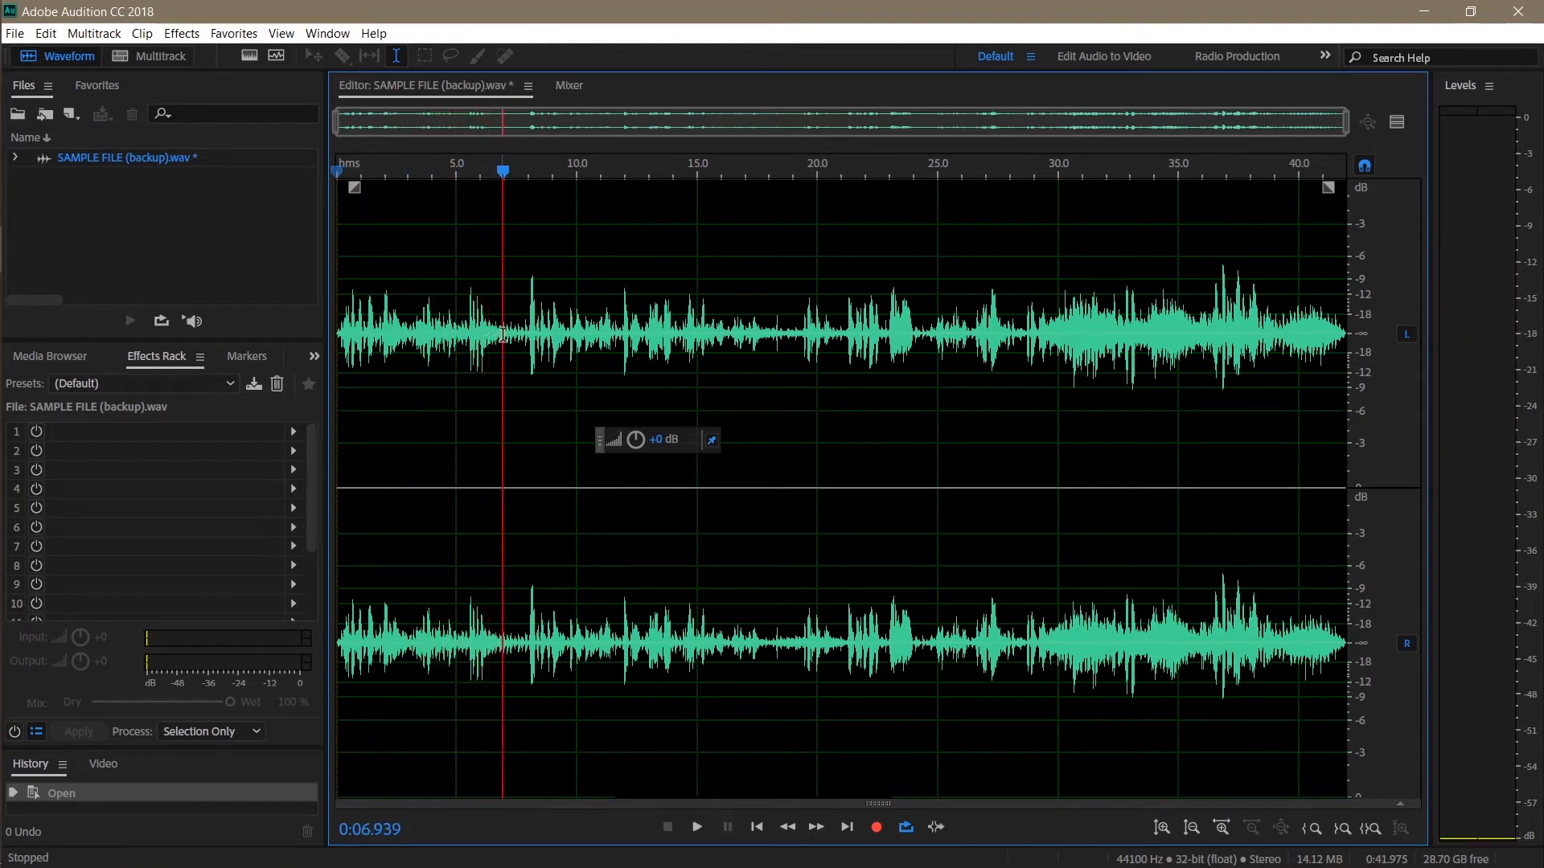
{"action": "left_click_drag", "start_coordinate": [504, 335], "coordinate": [317, 327]}
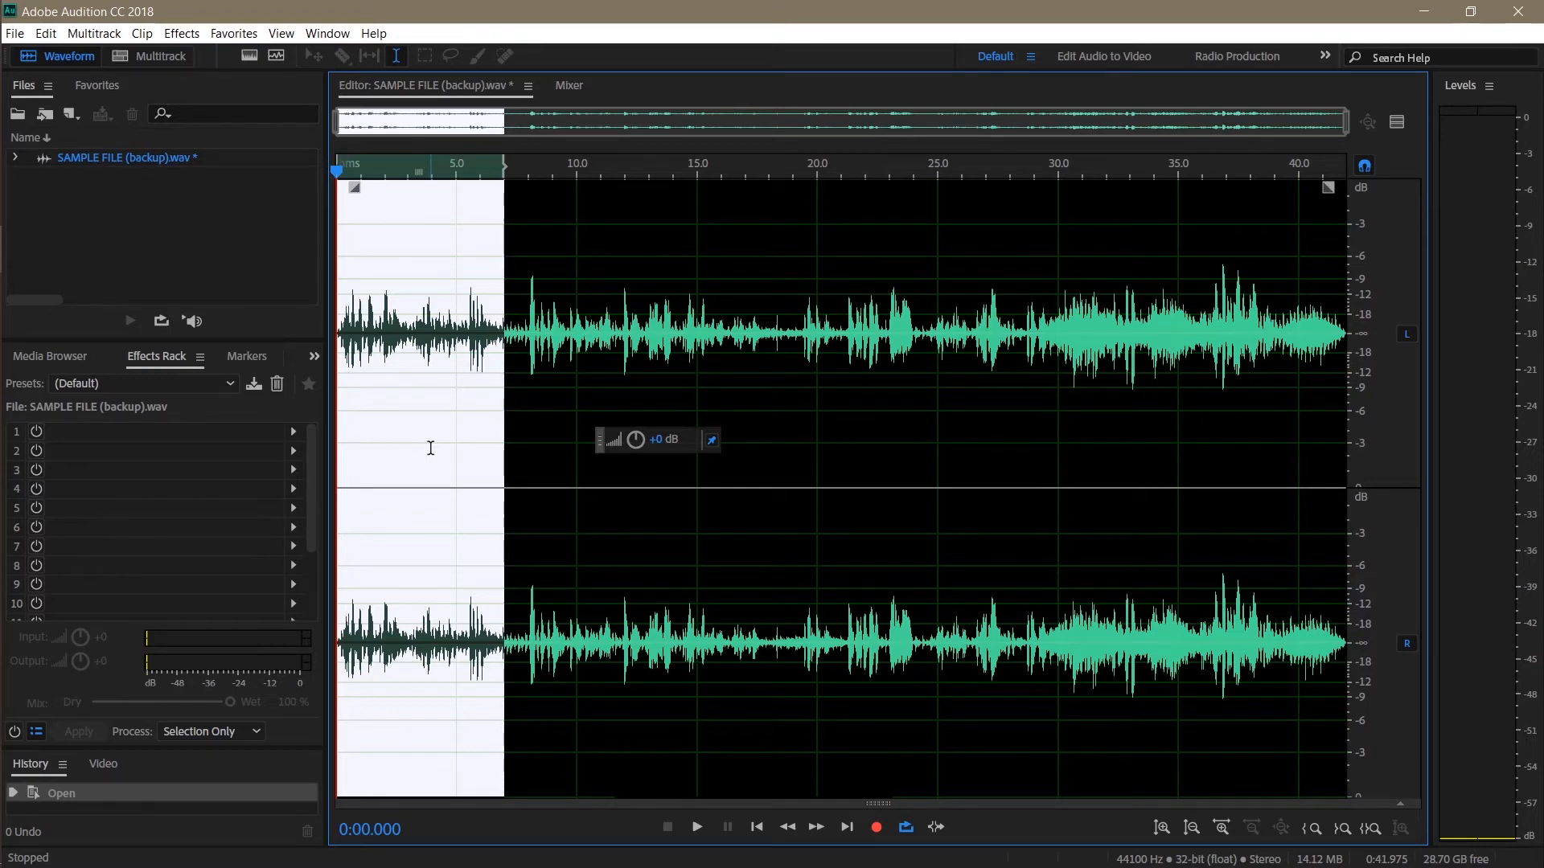
Try deleting the selected opening section, listen to the new beginning, and undo the deletion
{"action": "key", "text": "Delete"}
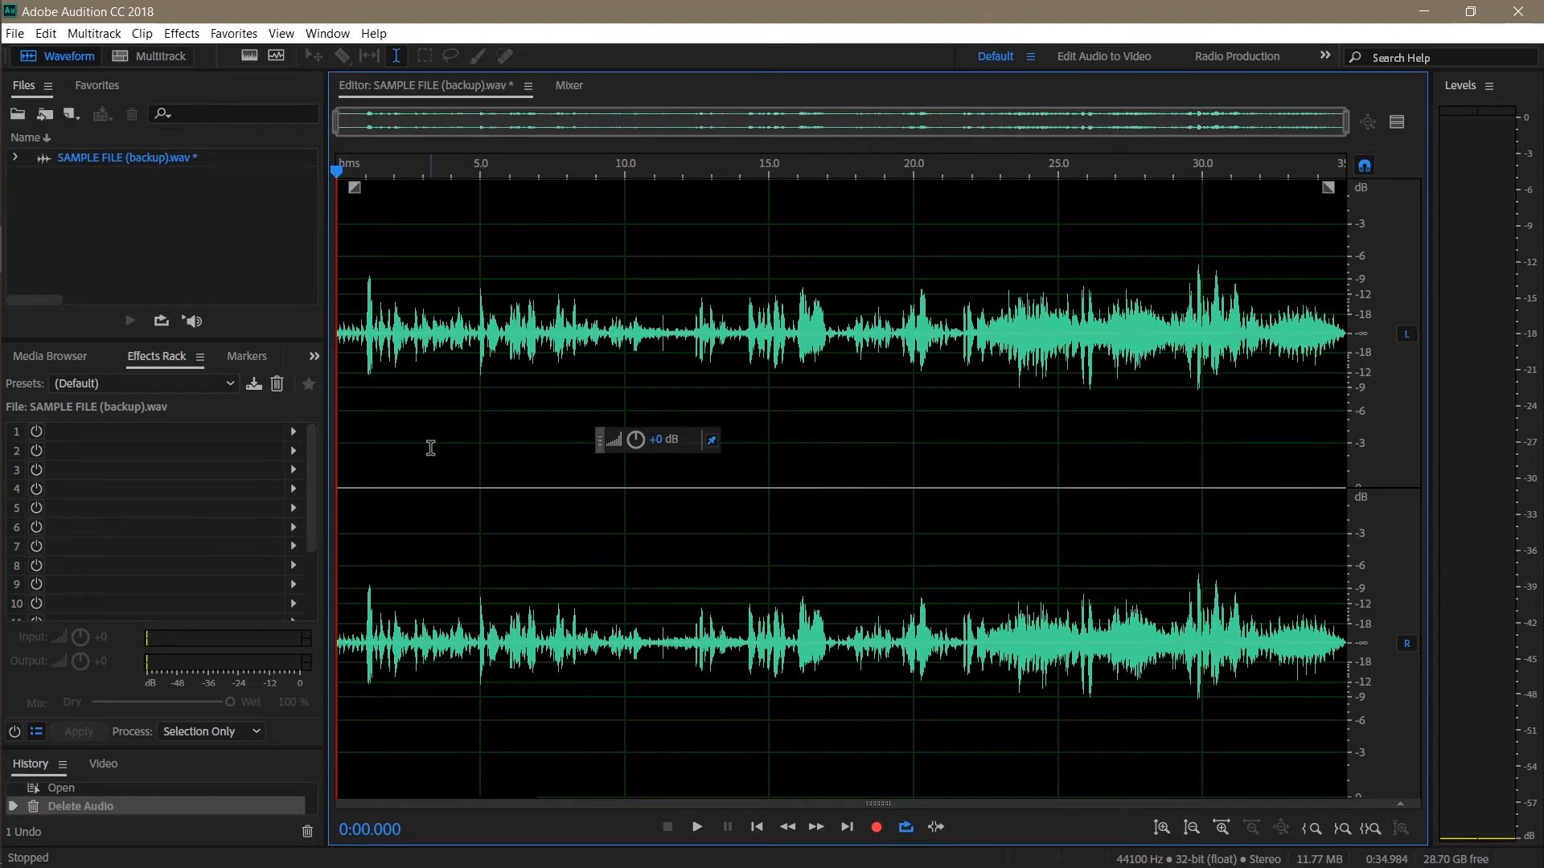
{"action": "key", "text": "space"}
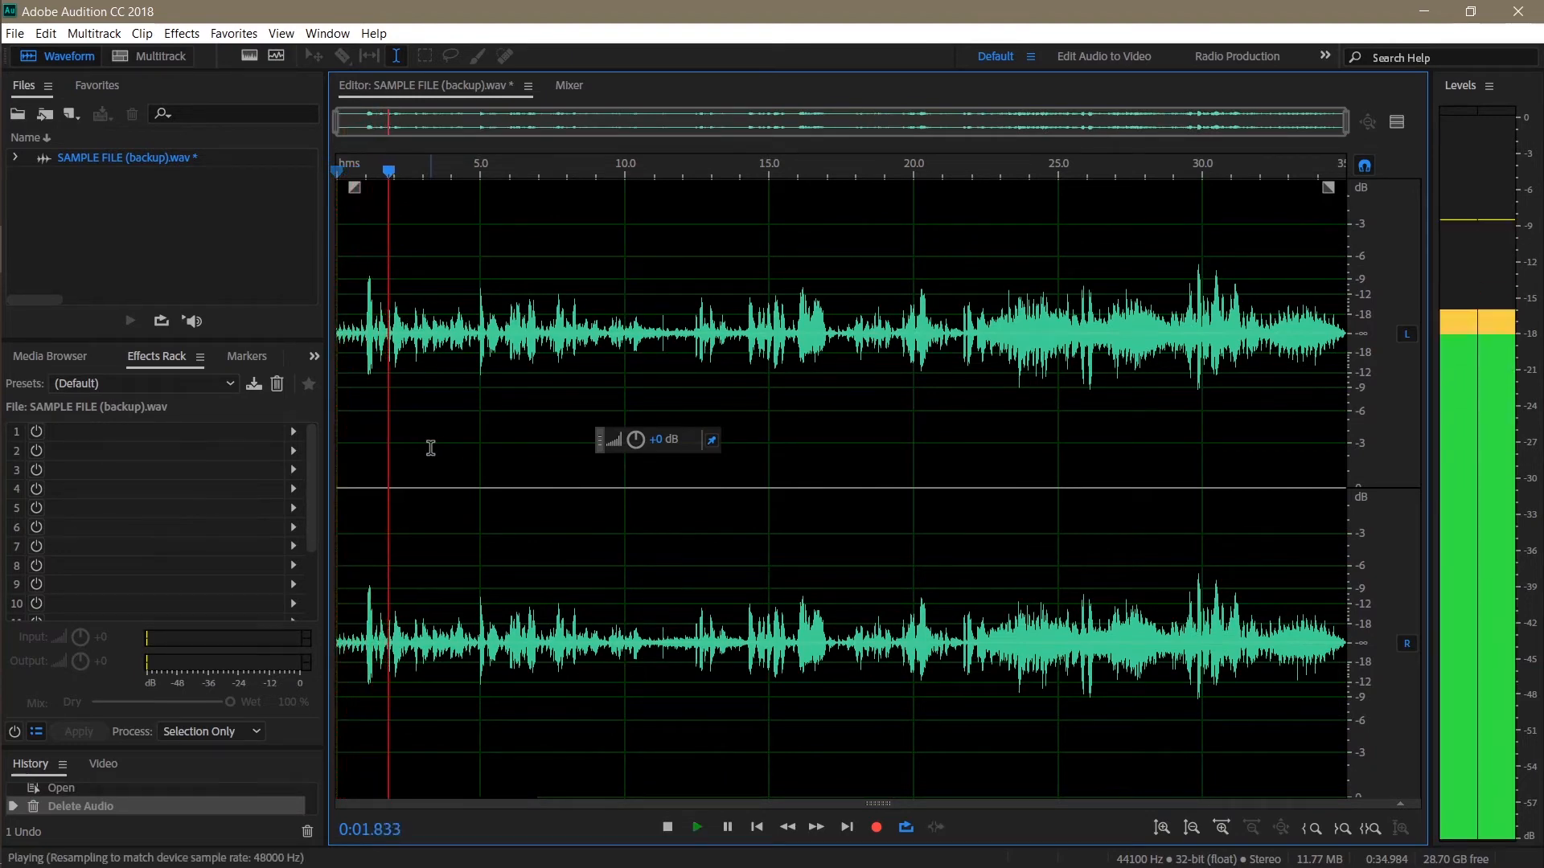
{"action": "key", "text": "space"}
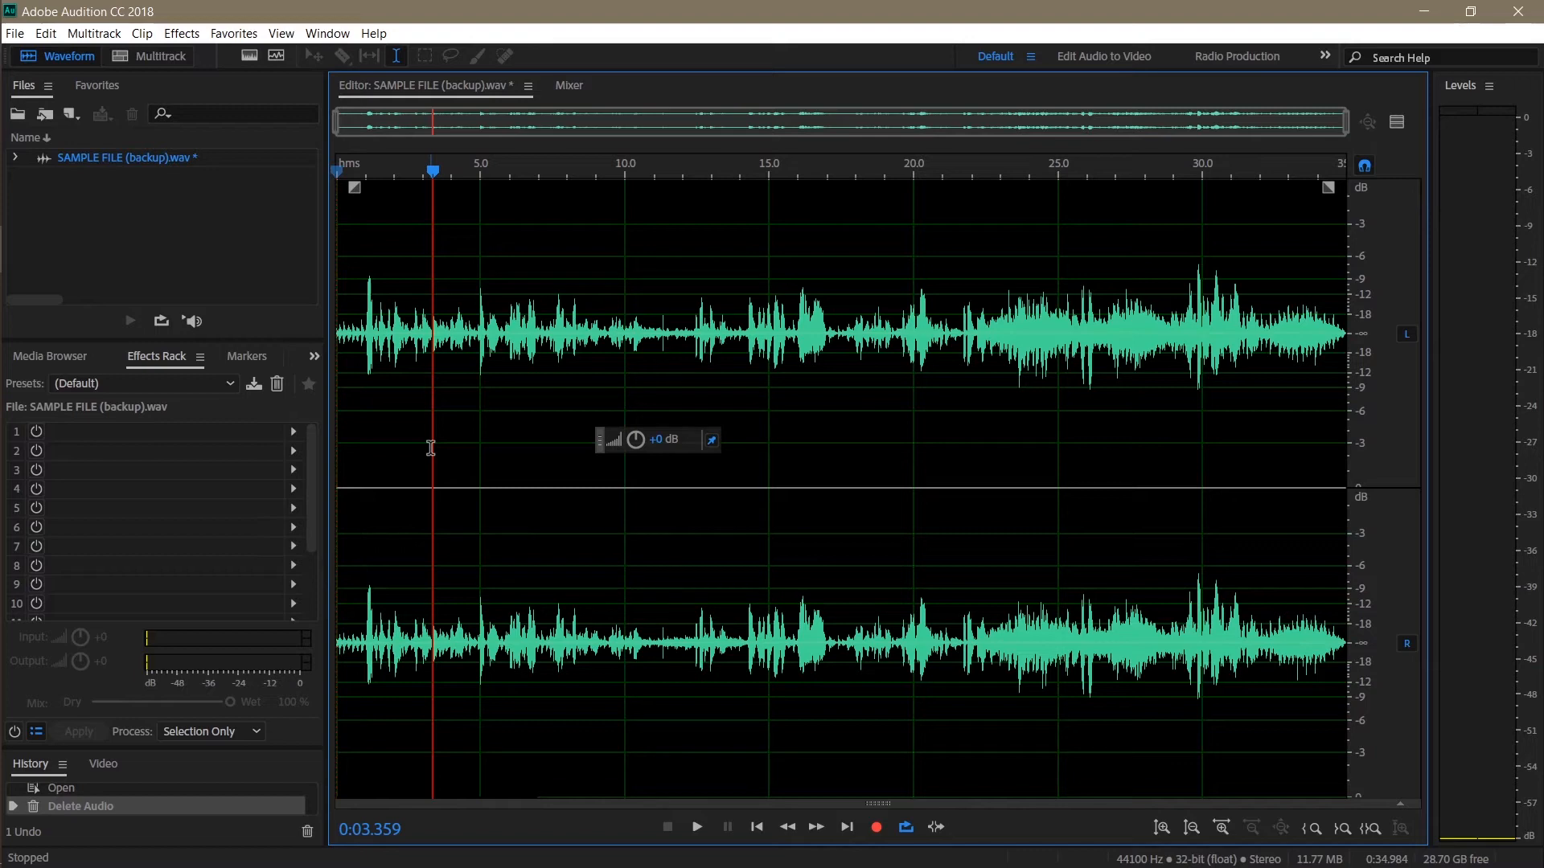
{"action": "key", "text": "ctrl+z"}
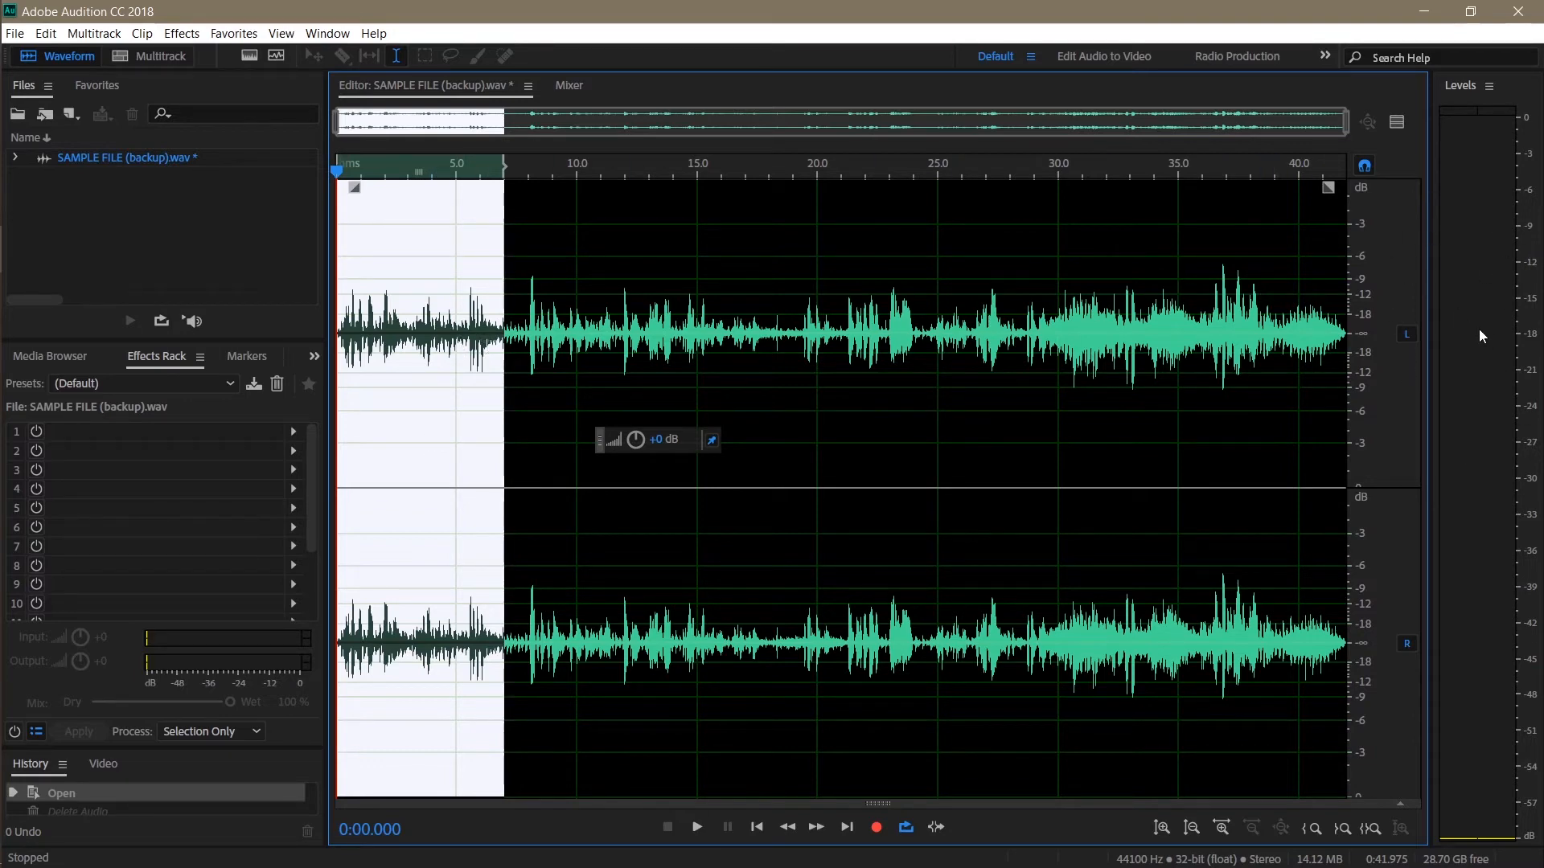
Play the selected opening section to check its levels, and amplify it by 3 dB
{"action": "key", "text": "space"}
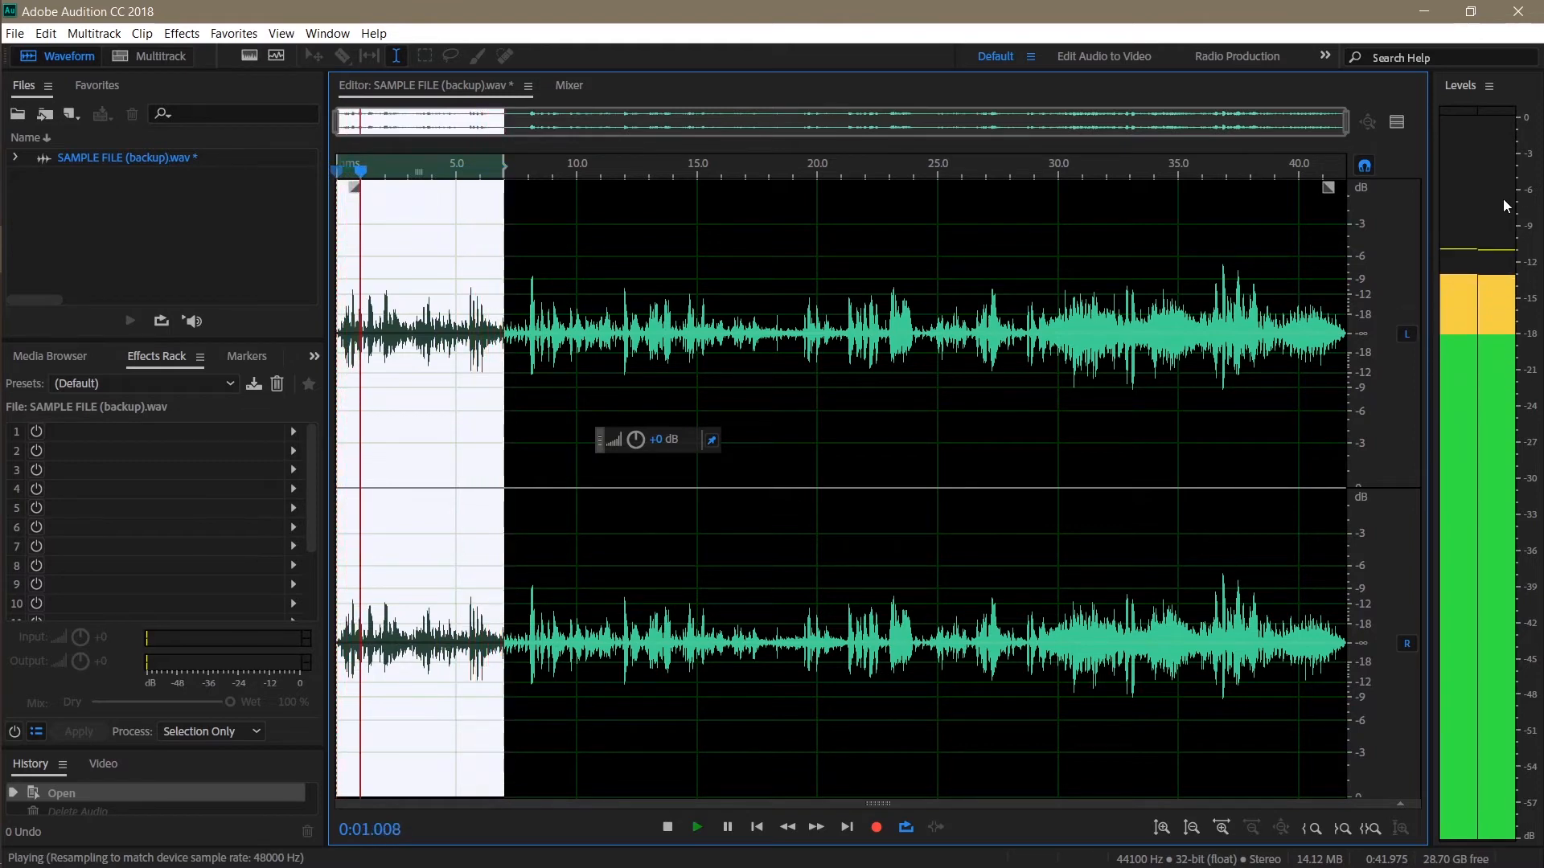
{"action": "key", "text": "space"}
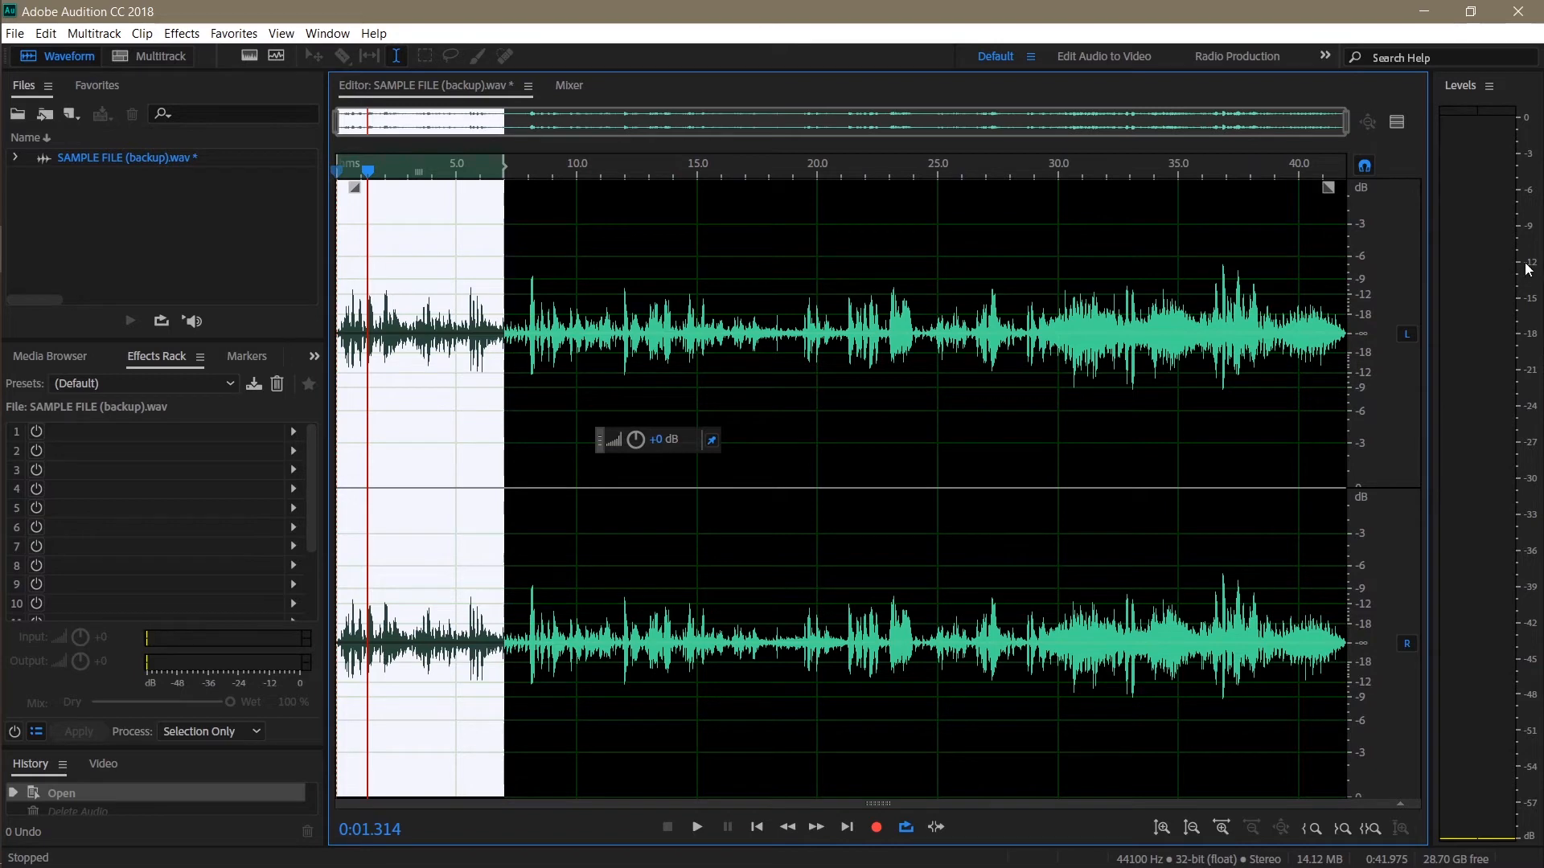
{"action": "left_click", "coordinate": [659, 439]}
{"action": "left_click", "coordinate": [650, 478]}
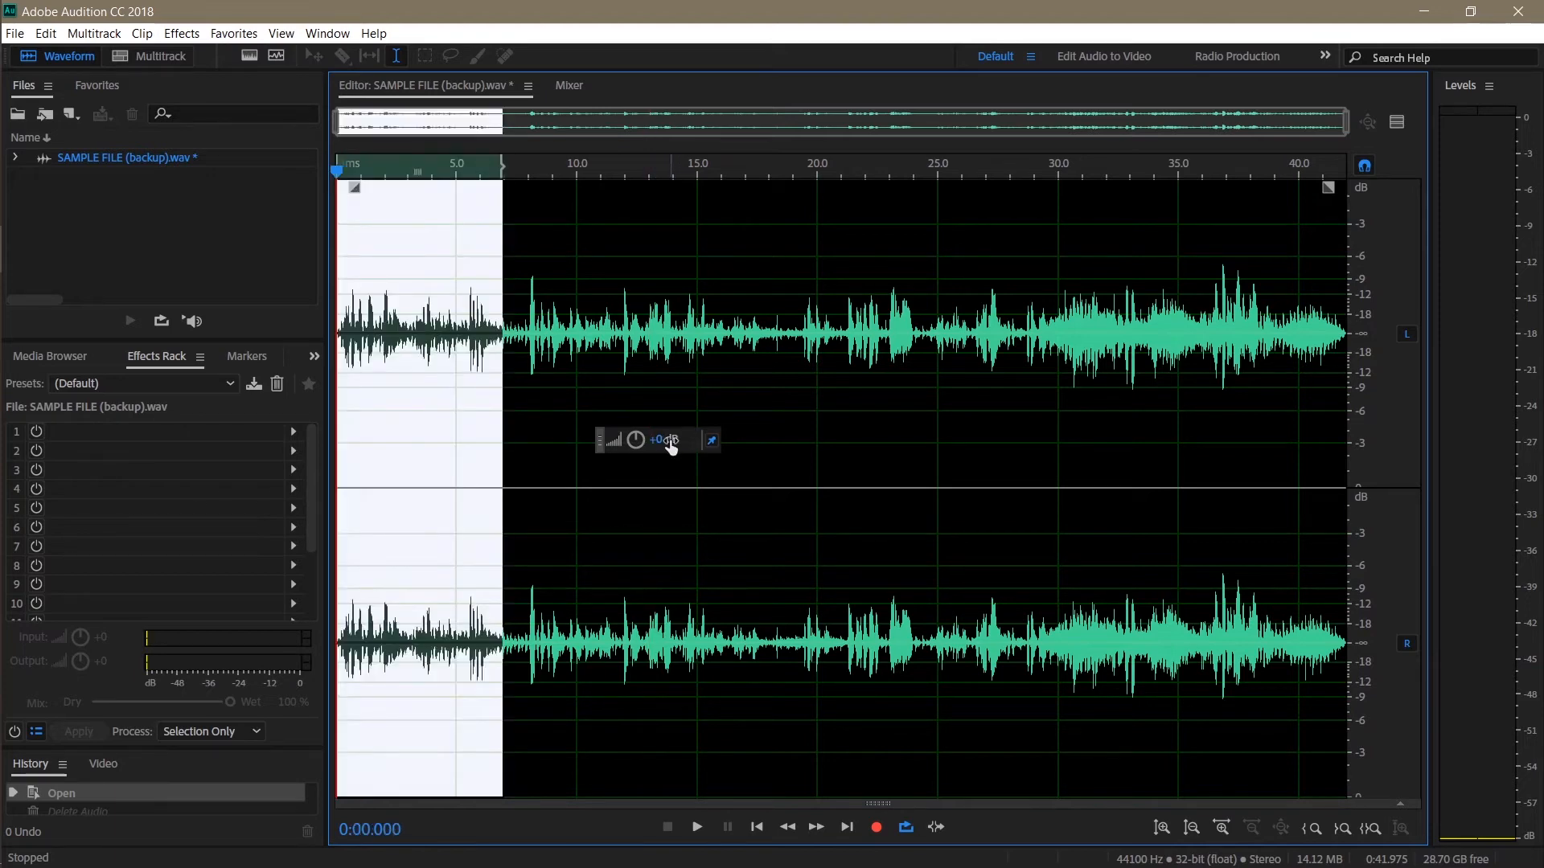
{"action": "left_click", "coordinate": [656, 439]}
{"action": "type", "text": "3"}
{"action": "key", "text": "Return"}
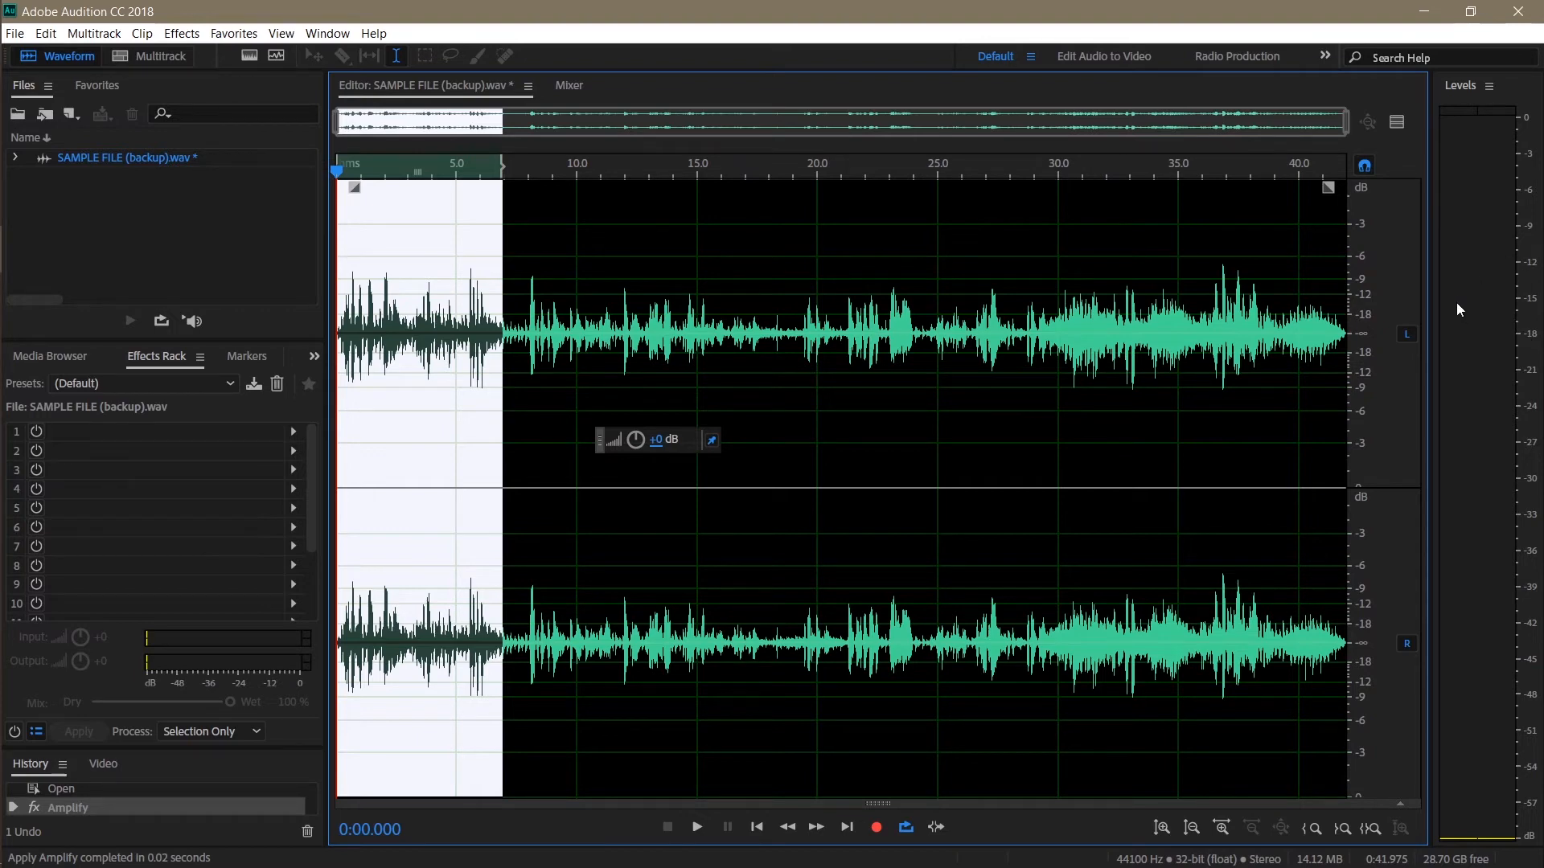
Play back the amplified opening section to about 0:04 to check its loudness
{"action": "key", "text": "space"}
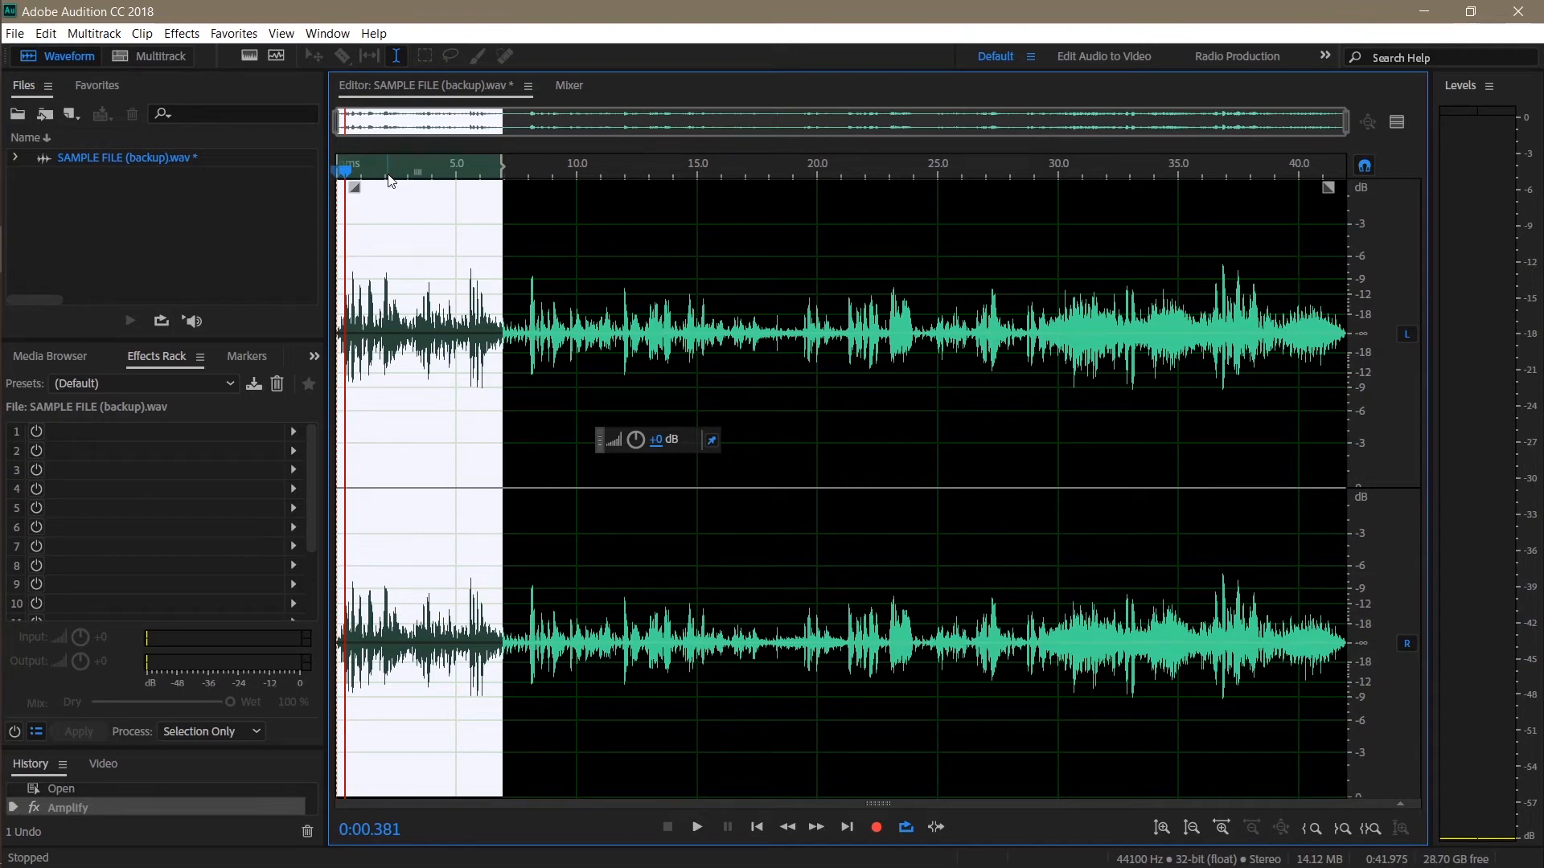
{"action": "key", "text": "space"}
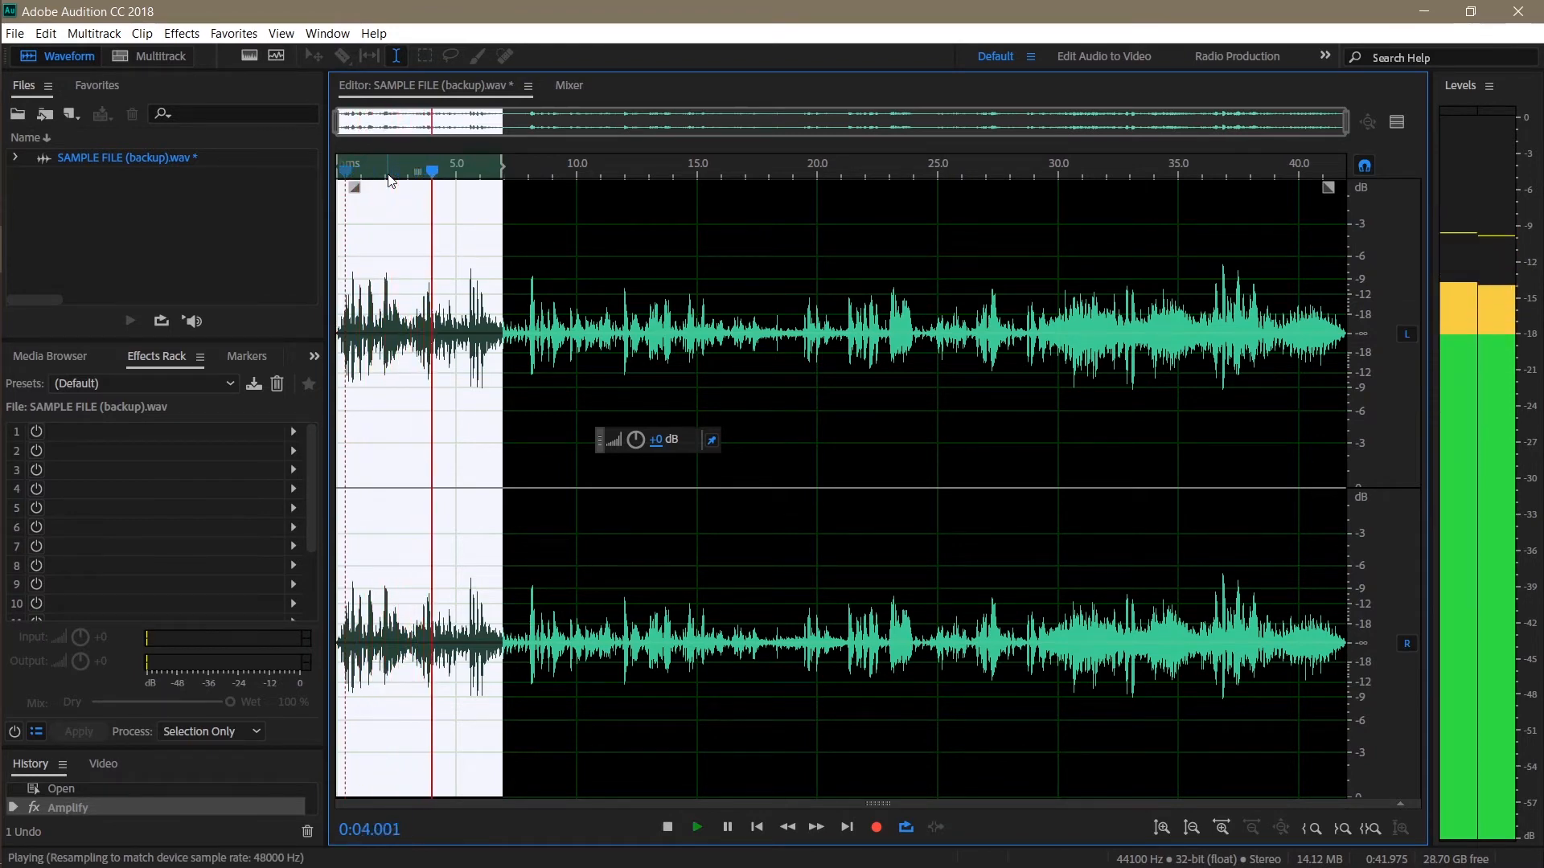
{"action": "key", "text": "space"}
Select the quieter section of the waveform from about 0:03.15 to 0:05.5 and play it back
{"action": "left_click", "coordinate": [413, 171]}
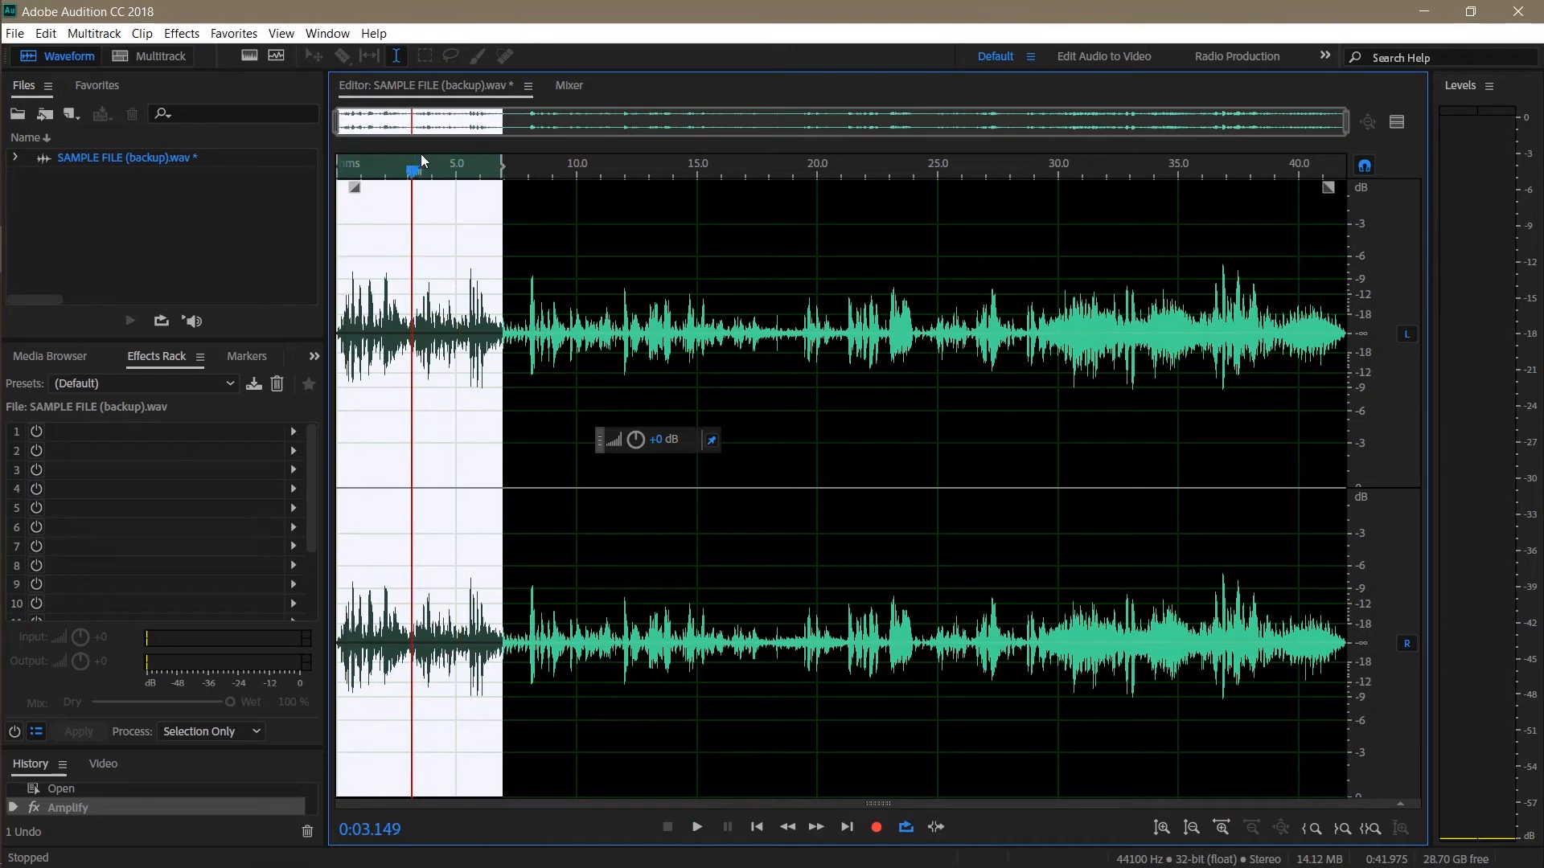
{"action": "scroll", "coordinate": [423, 161], "scroll_direction": "up", "scroll_amount": 6}
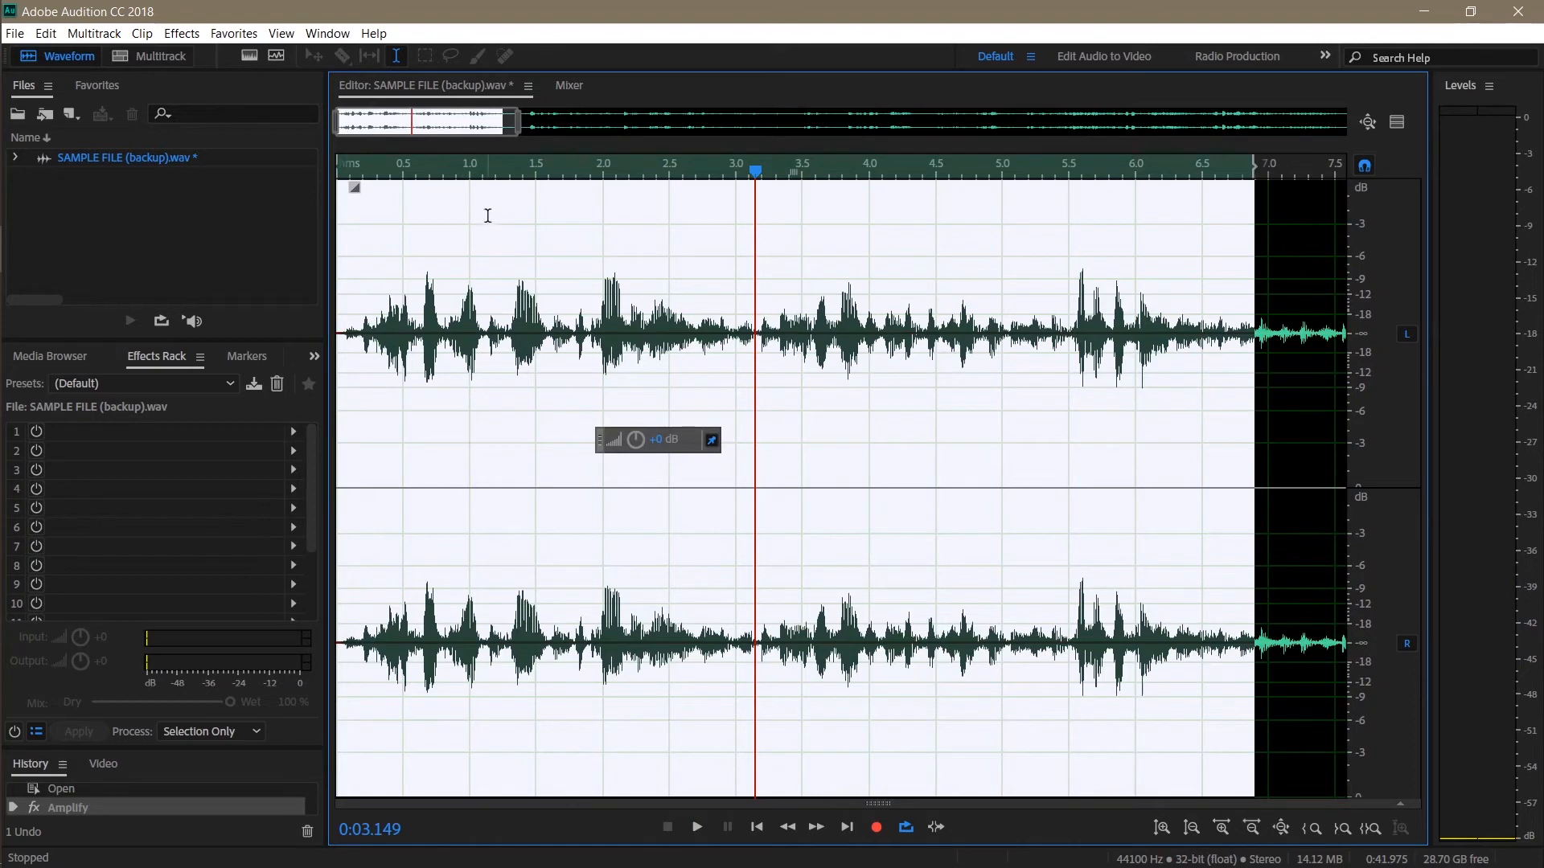
{"action": "left_click_drag", "start_coordinate": [755, 329], "coordinate": [1065, 367]}
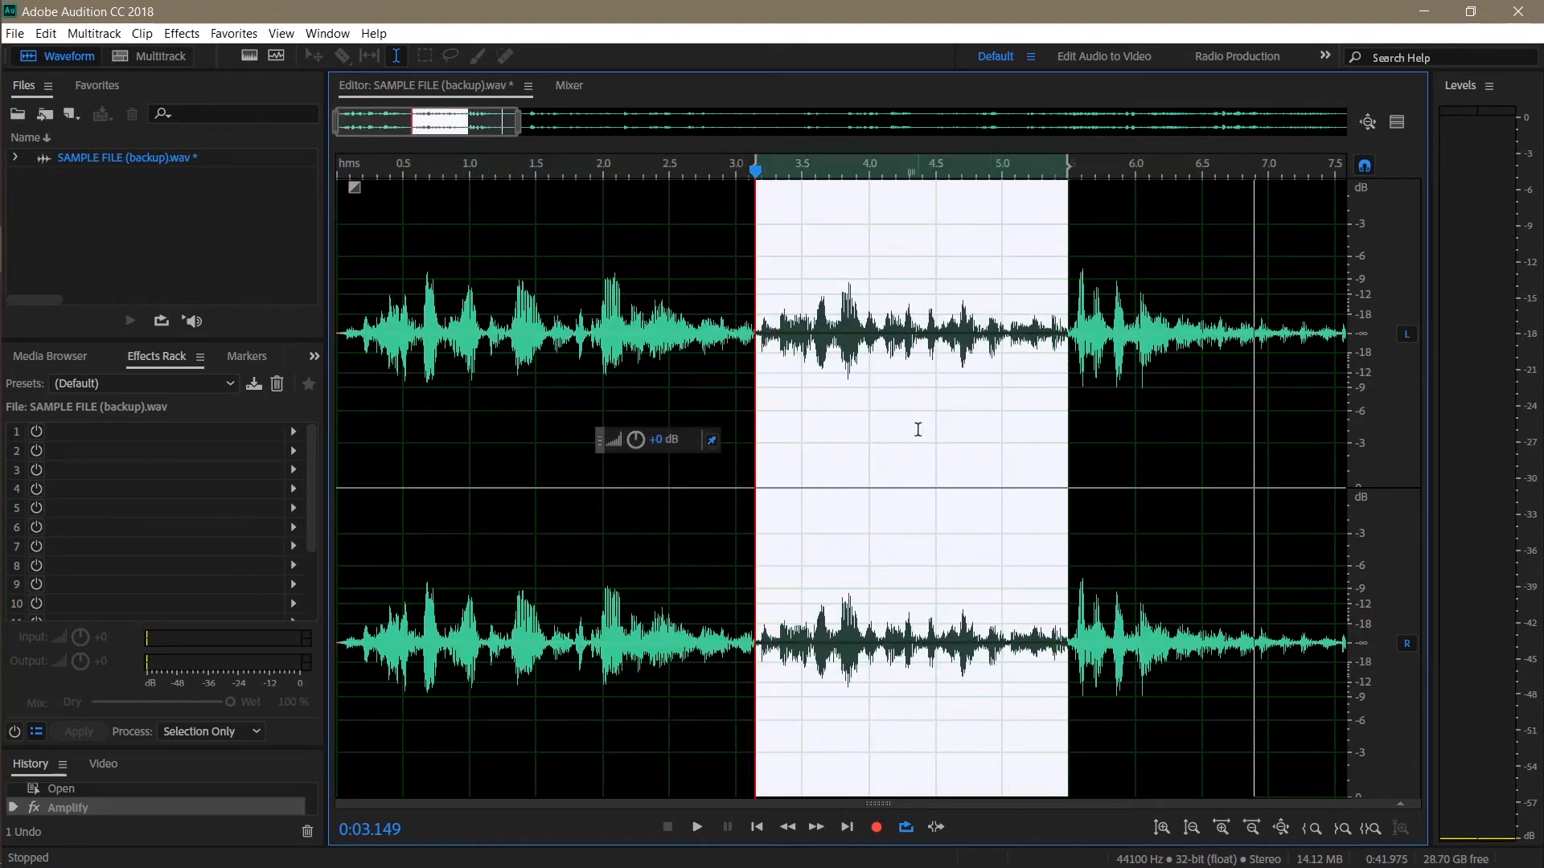
{"action": "key", "text": "space"}
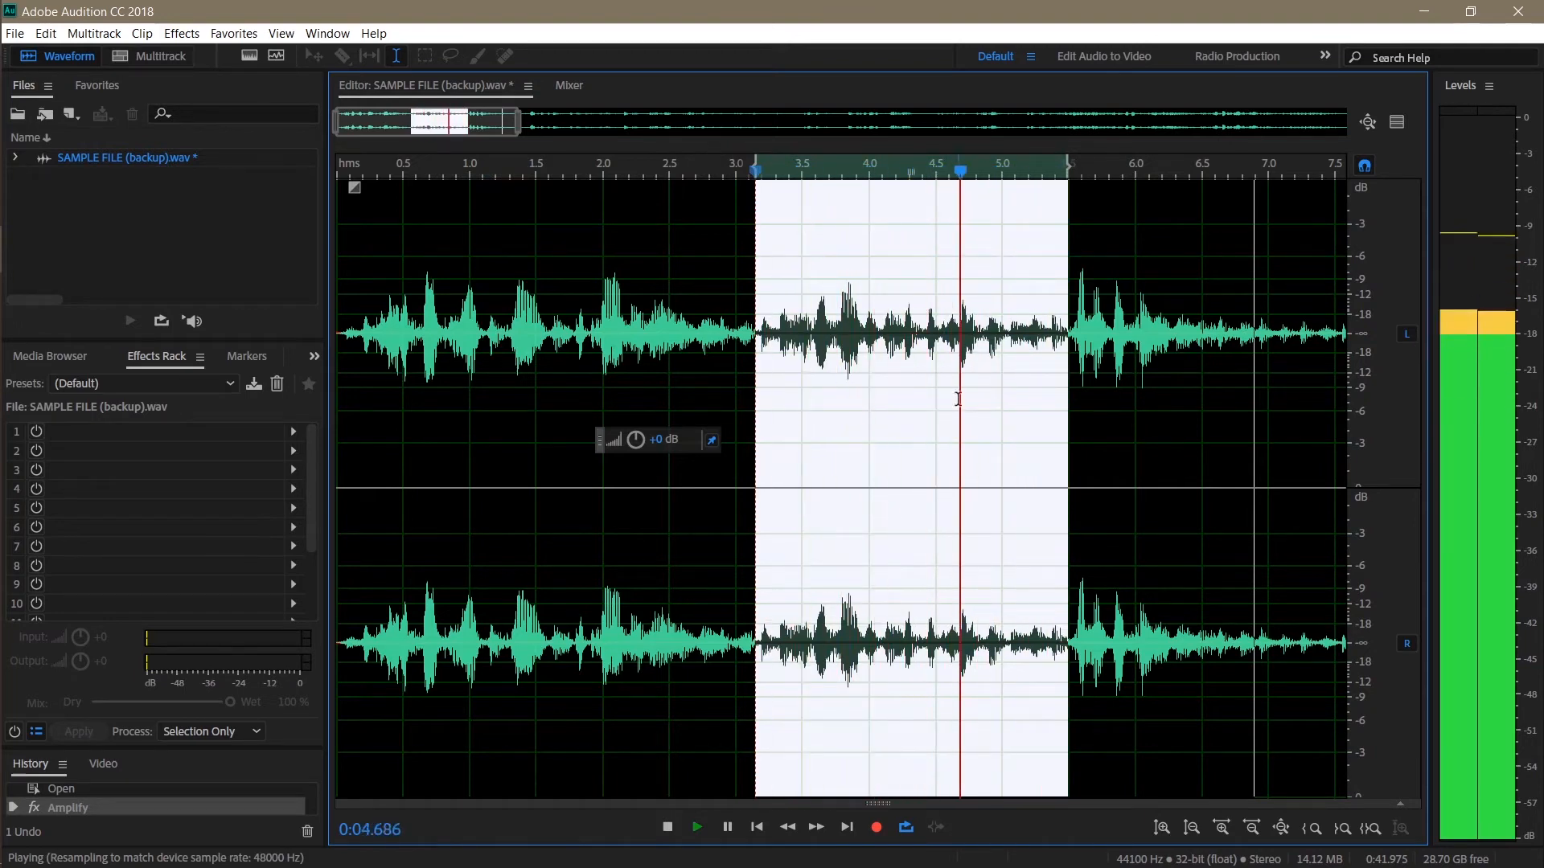
{"action": "key", "text": "space"}
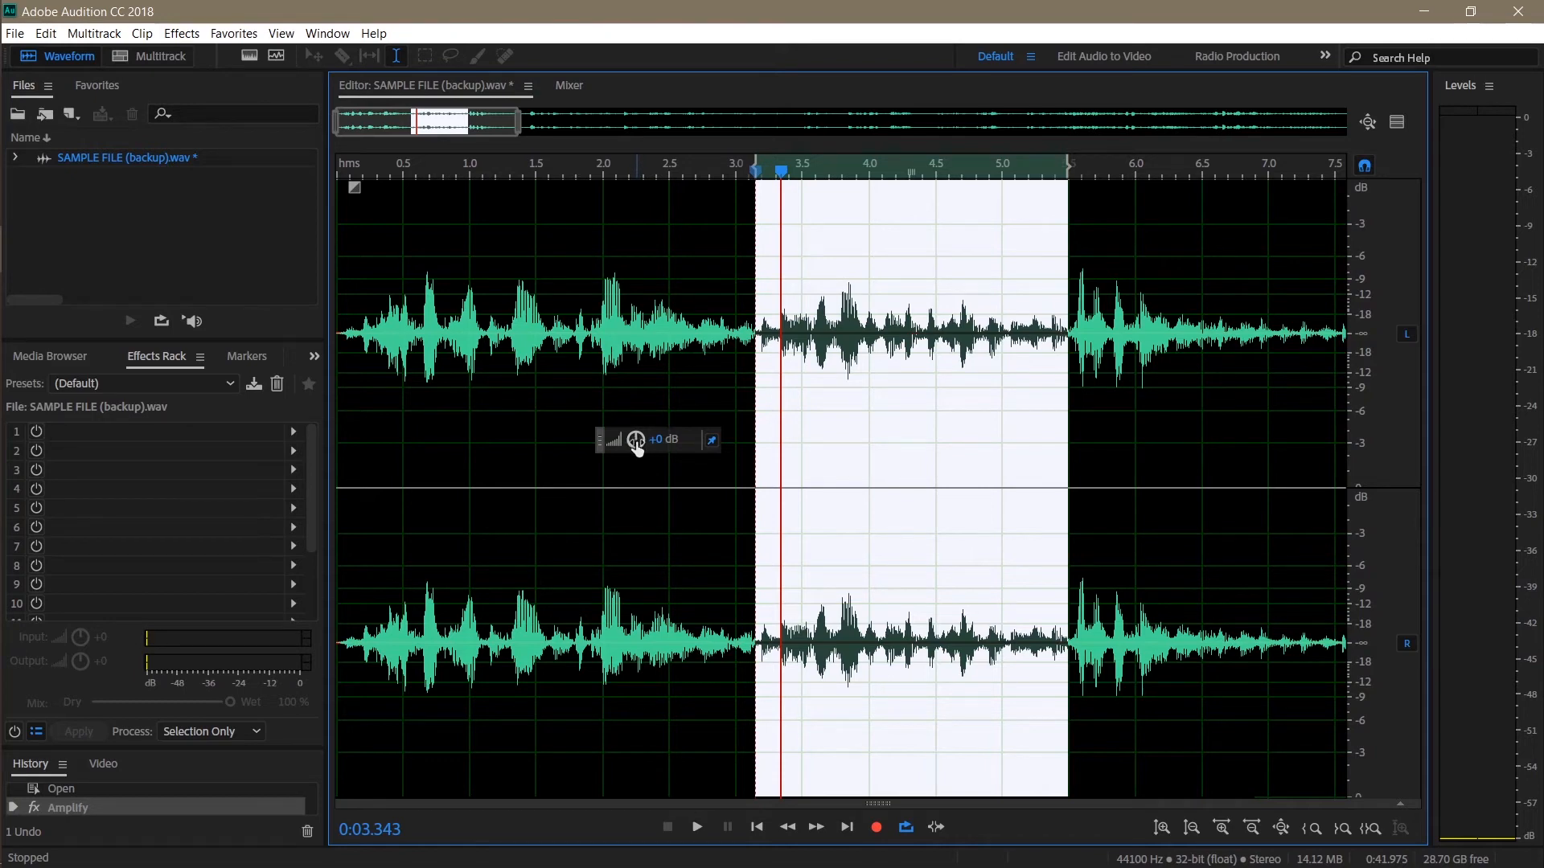
Raise the volume of the selected quieter section slightly with the on-waveform gain control and play it briefly
{"action": "mouse_move", "coordinate": [636, 447]}
{"action": "left_mouse_down"}
{"action": "mouse_move", "coordinate": [647, 437]}
{"action": "mouse_move", "coordinate": [619, 439]}
{"action": "mouse_move", "coordinate": [661, 439]}
{"action": "mouse_move", "coordinate": [647, 444]}
{"action": "left_mouse_up"}
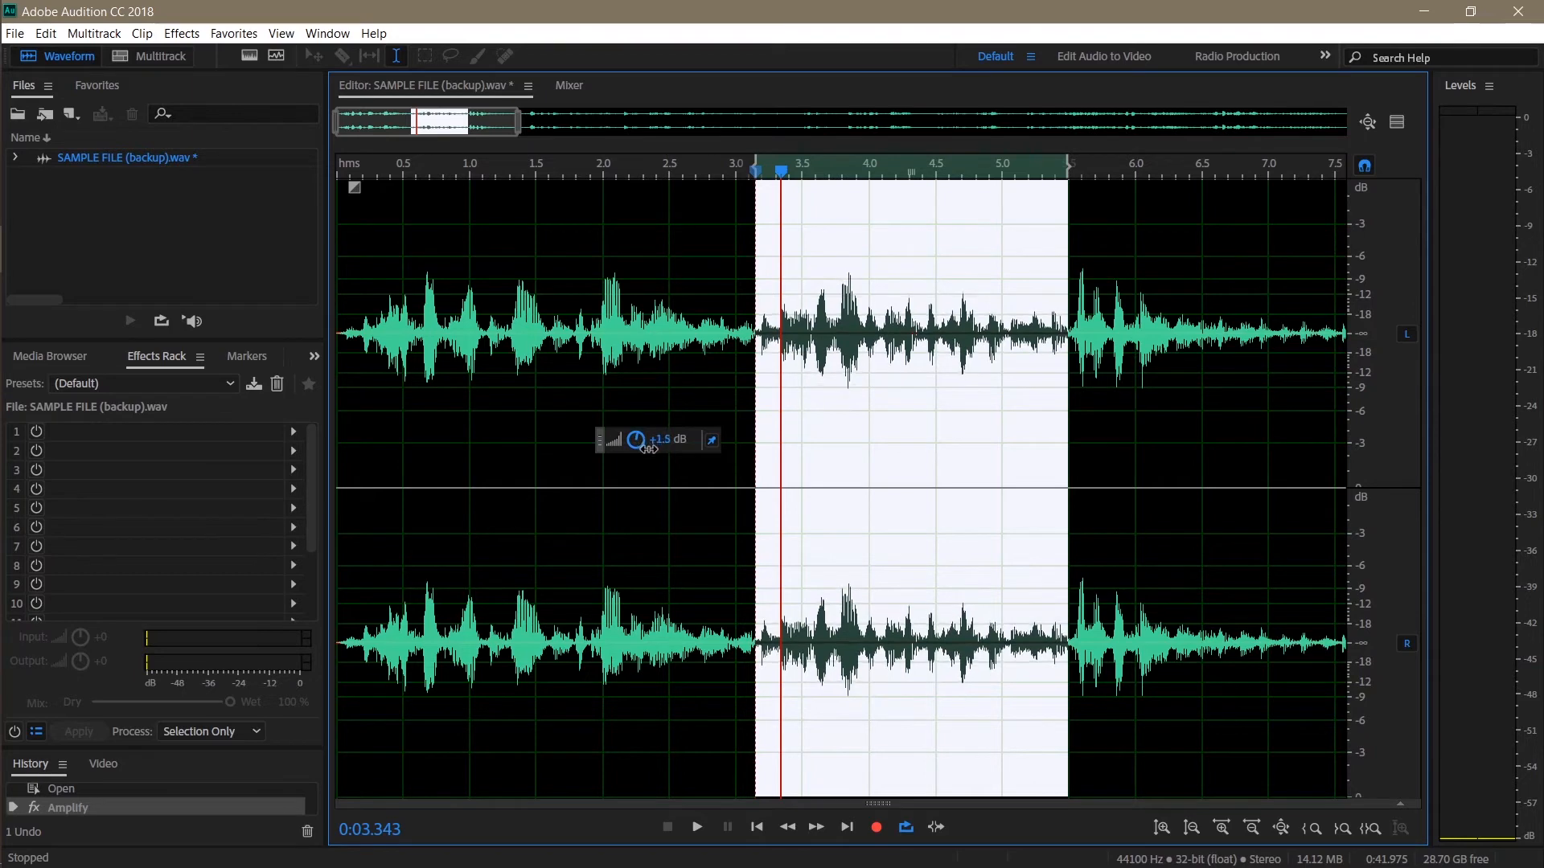
{"action": "left_click_drag", "start_coordinate": [652, 449], "coordinate": [654, 449]}
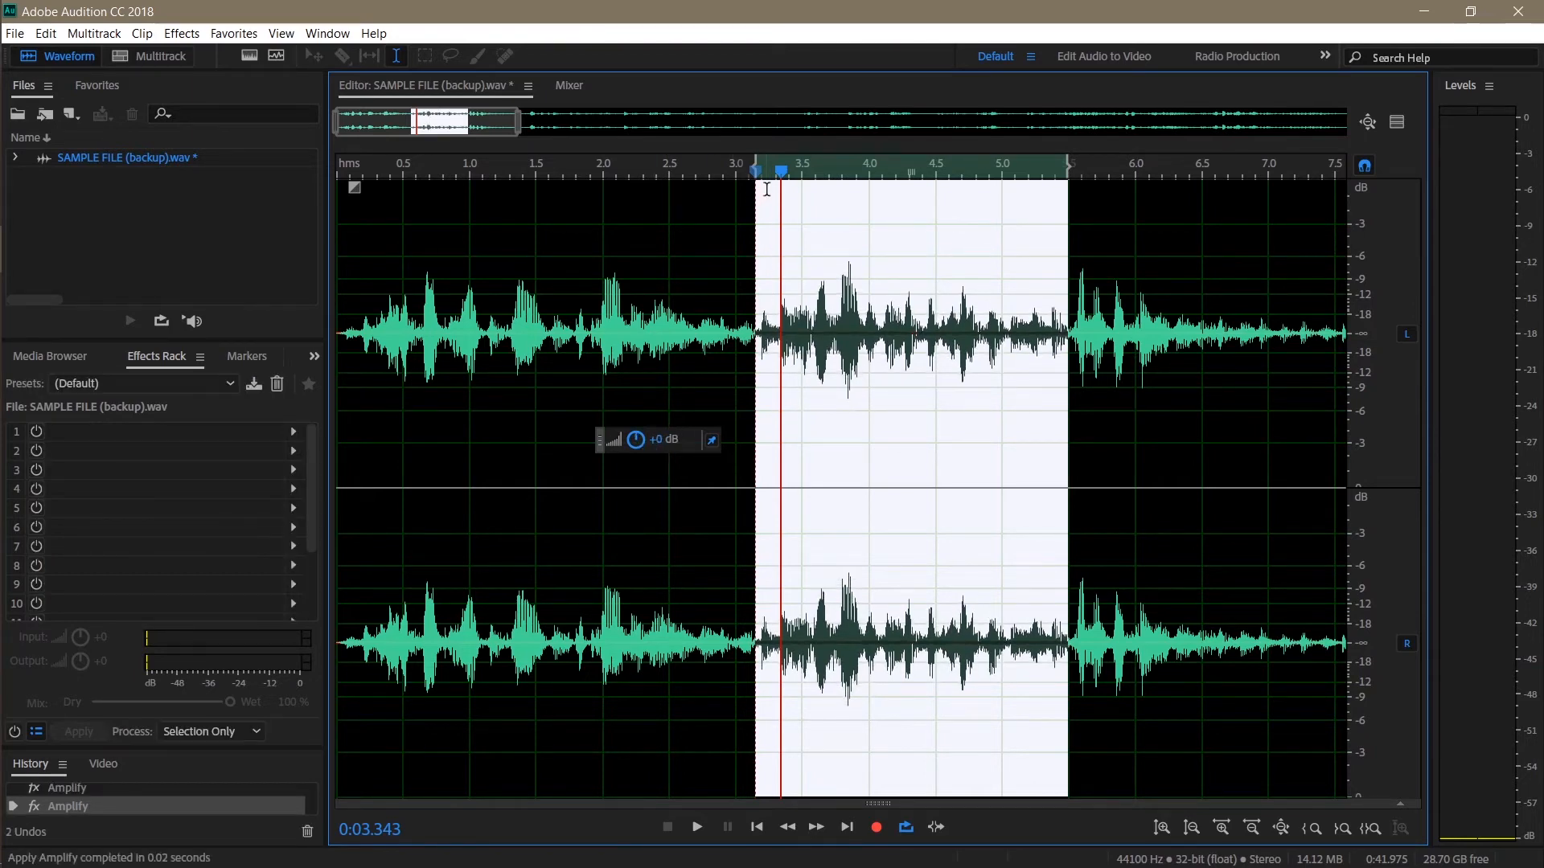
{"action": "key", "text": "space"}
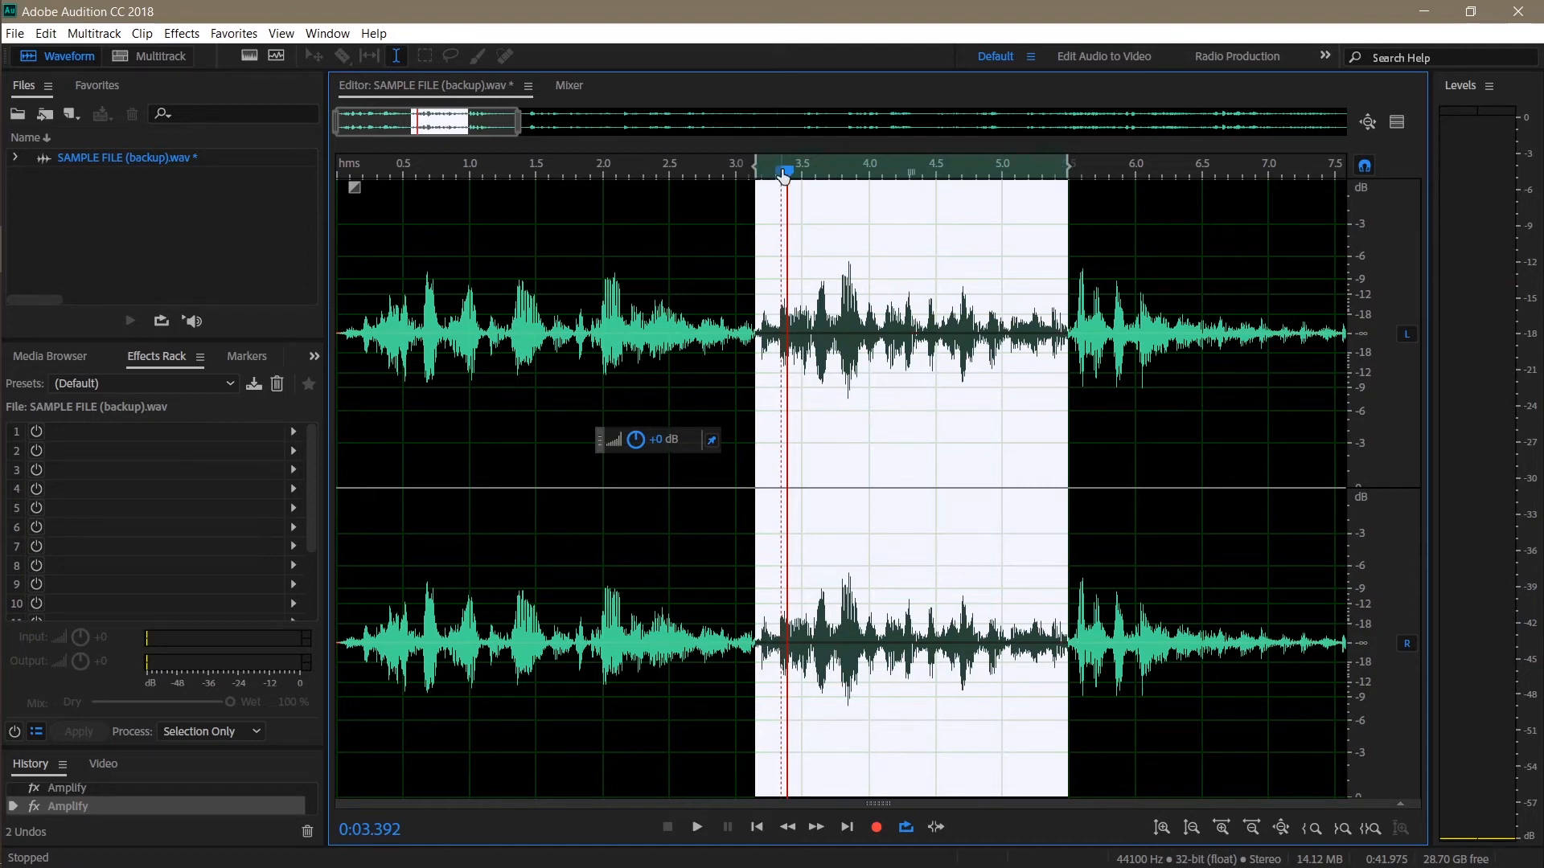
Clear the selection and play the file from the beginning to about 0:08 to compare the section levels
{"action": "scroll", "coordinate": [788, 179], "scroll_direction": "down", "scroll_amount": 5}
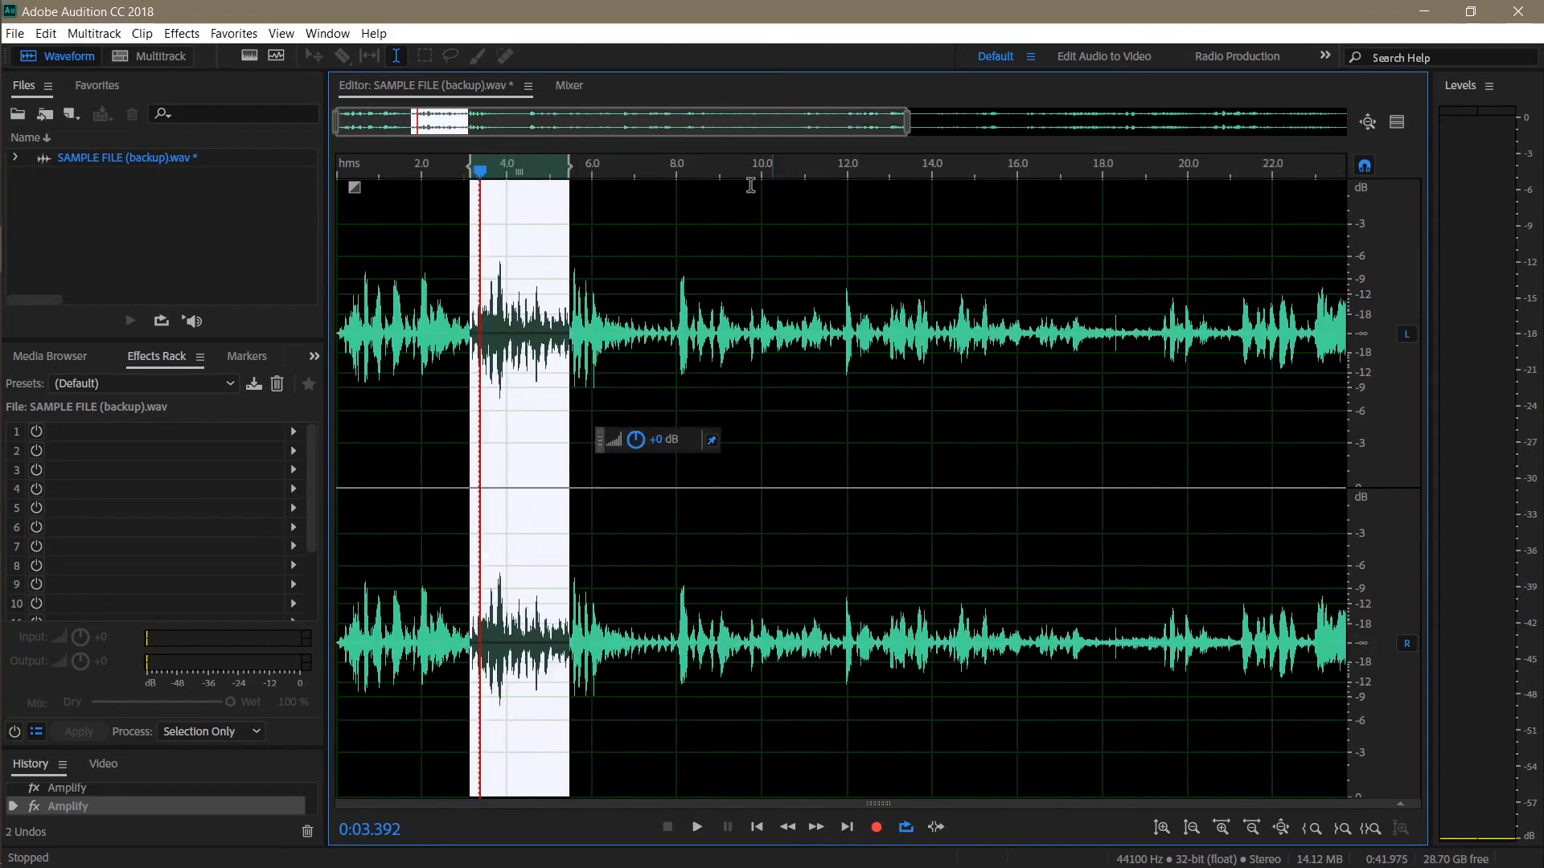
{"action": "left_click", "coordinate": [474, 237]}
{"action": "left_click_drag", "start_coordinate": [398, 175], "coordinate": [266, 146]}
{"action": "key", "text": "space"}
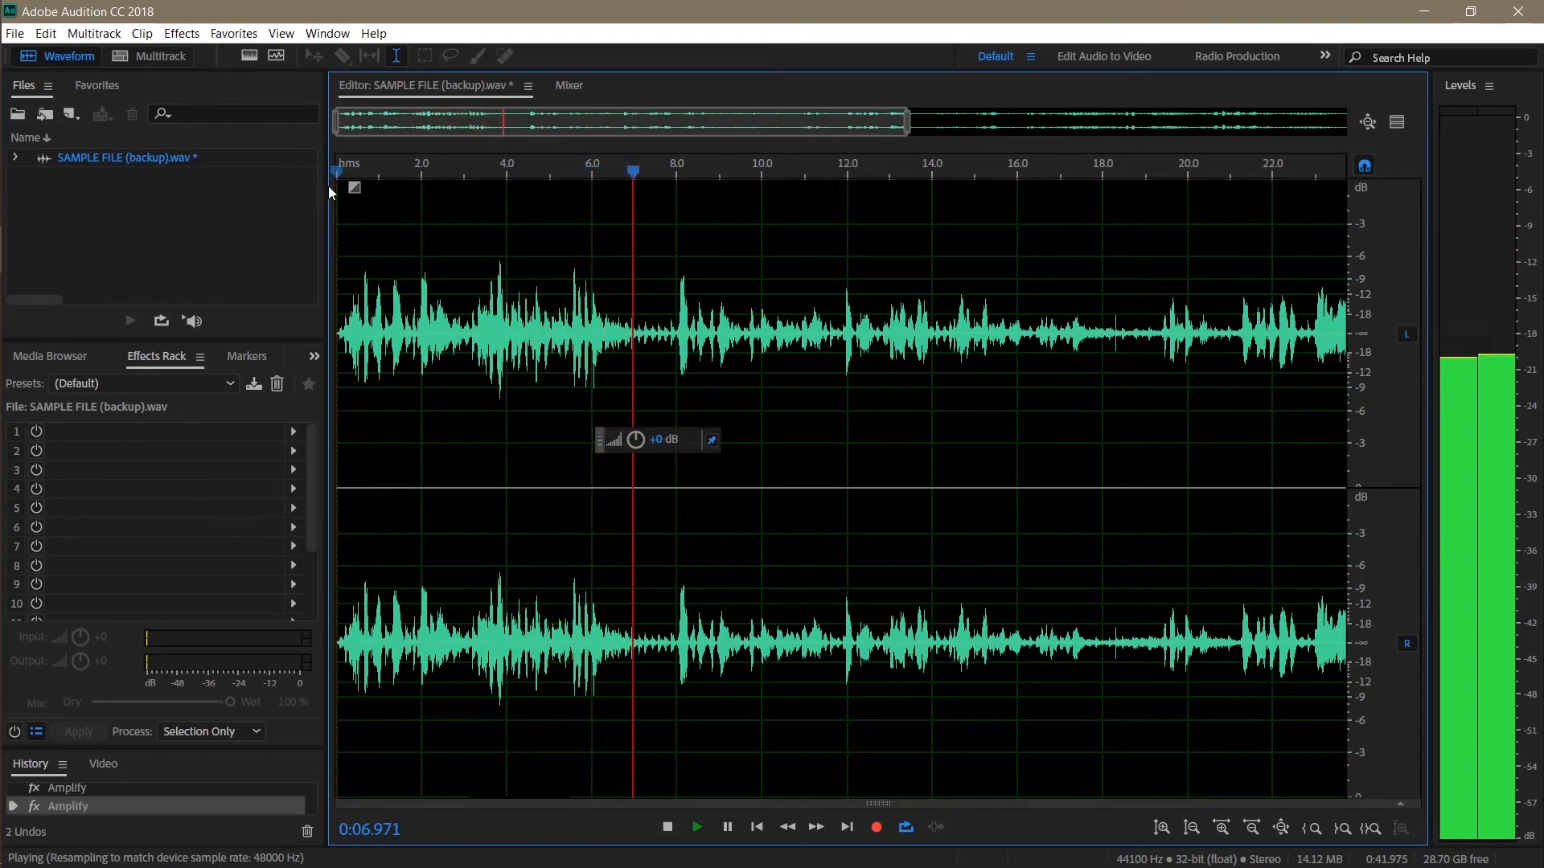
{"action": "key", "text": "space"}
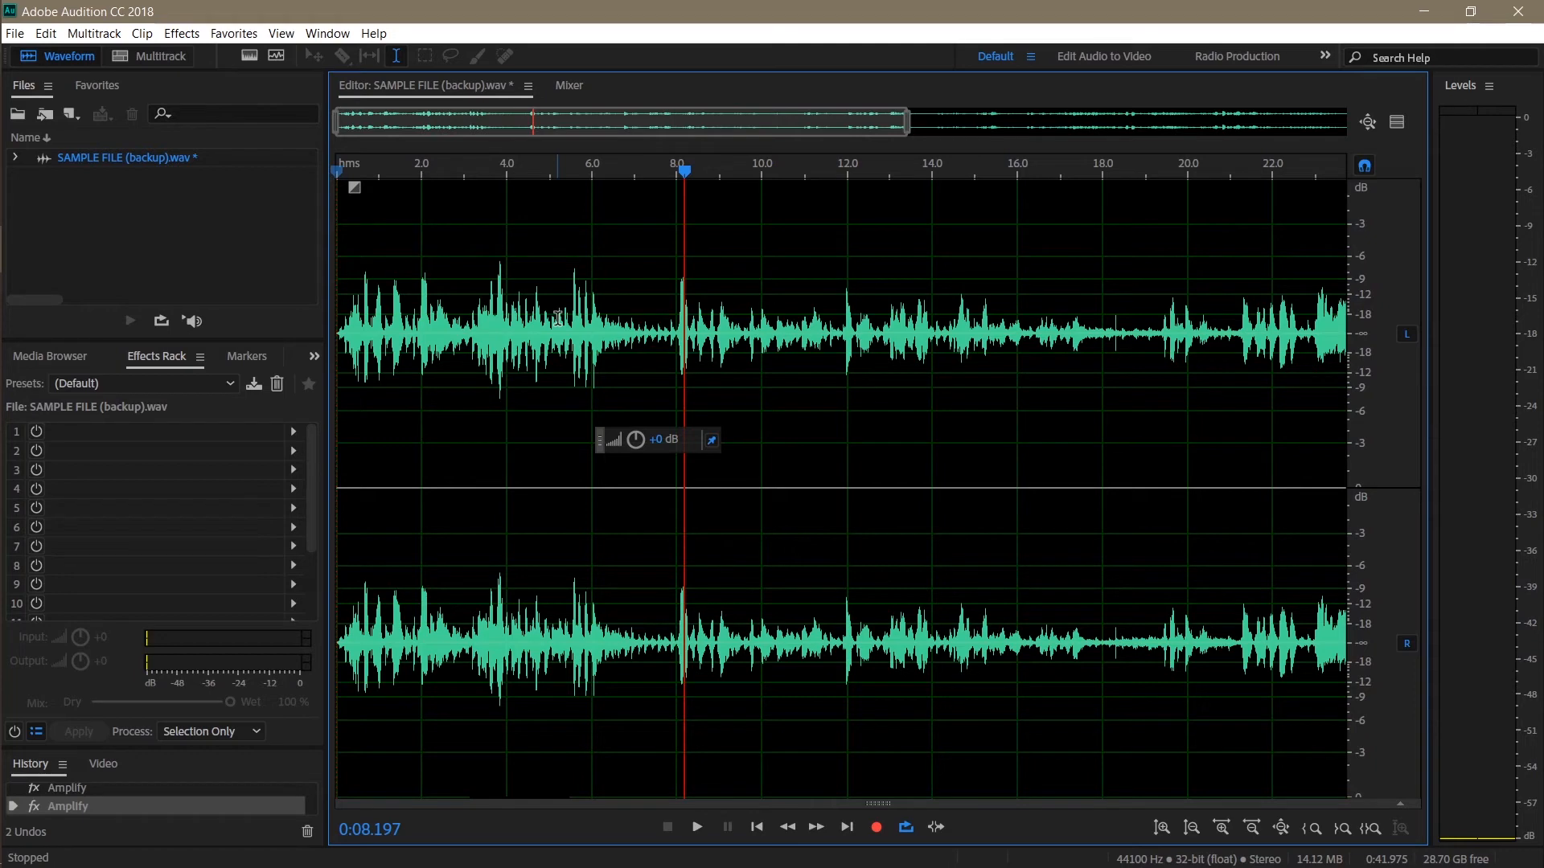
Select several waveform sections in turn, play the start of the one from about 0:11.3 to 0:18.5, and clear the selection
{"action": "left_click_drag", "start_coordinate": [658, 329], "coordinate": [203, 261]}
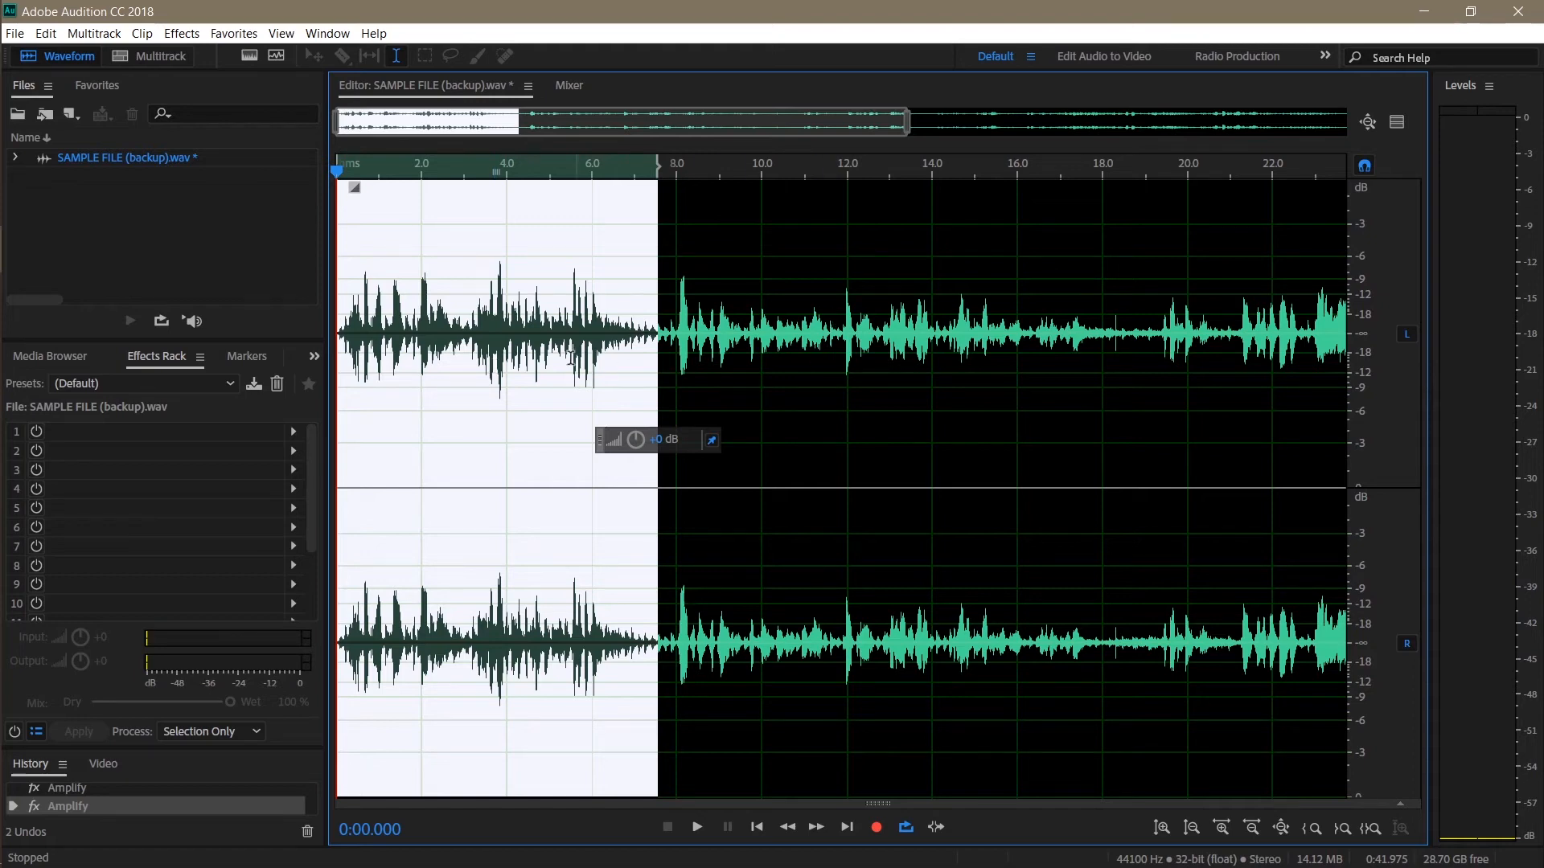
{"action": "left_click_drag", "start_coordinate": [464, 331], "coordinate": [569, 336]}
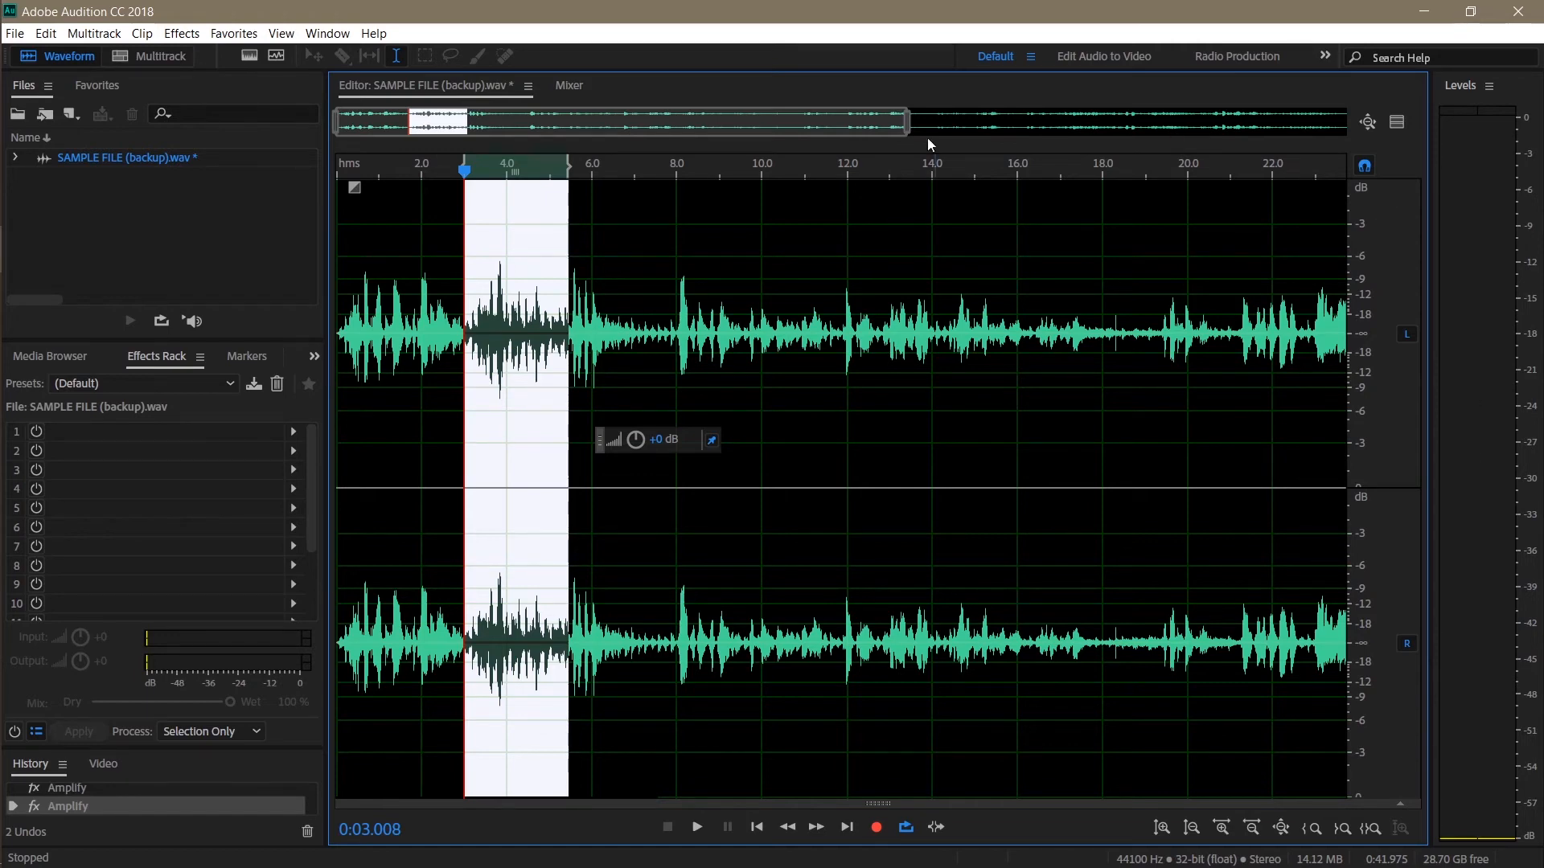
{"action": "left_click_drag", "start_coordinate": [817, 325], "coordinate": [1124, 316]}
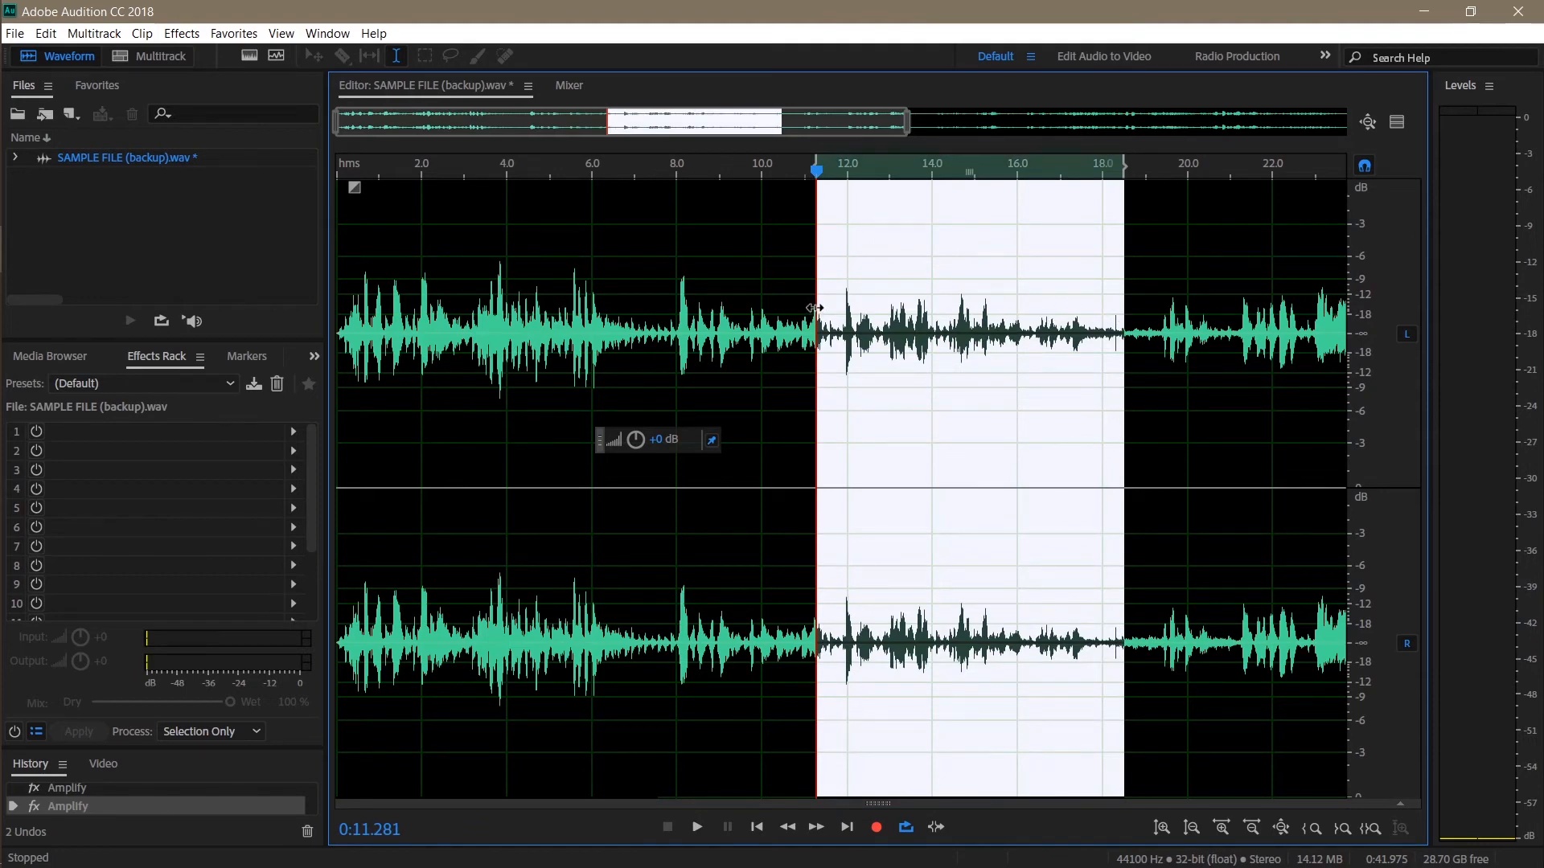
{"action": "key", "text": "space"}
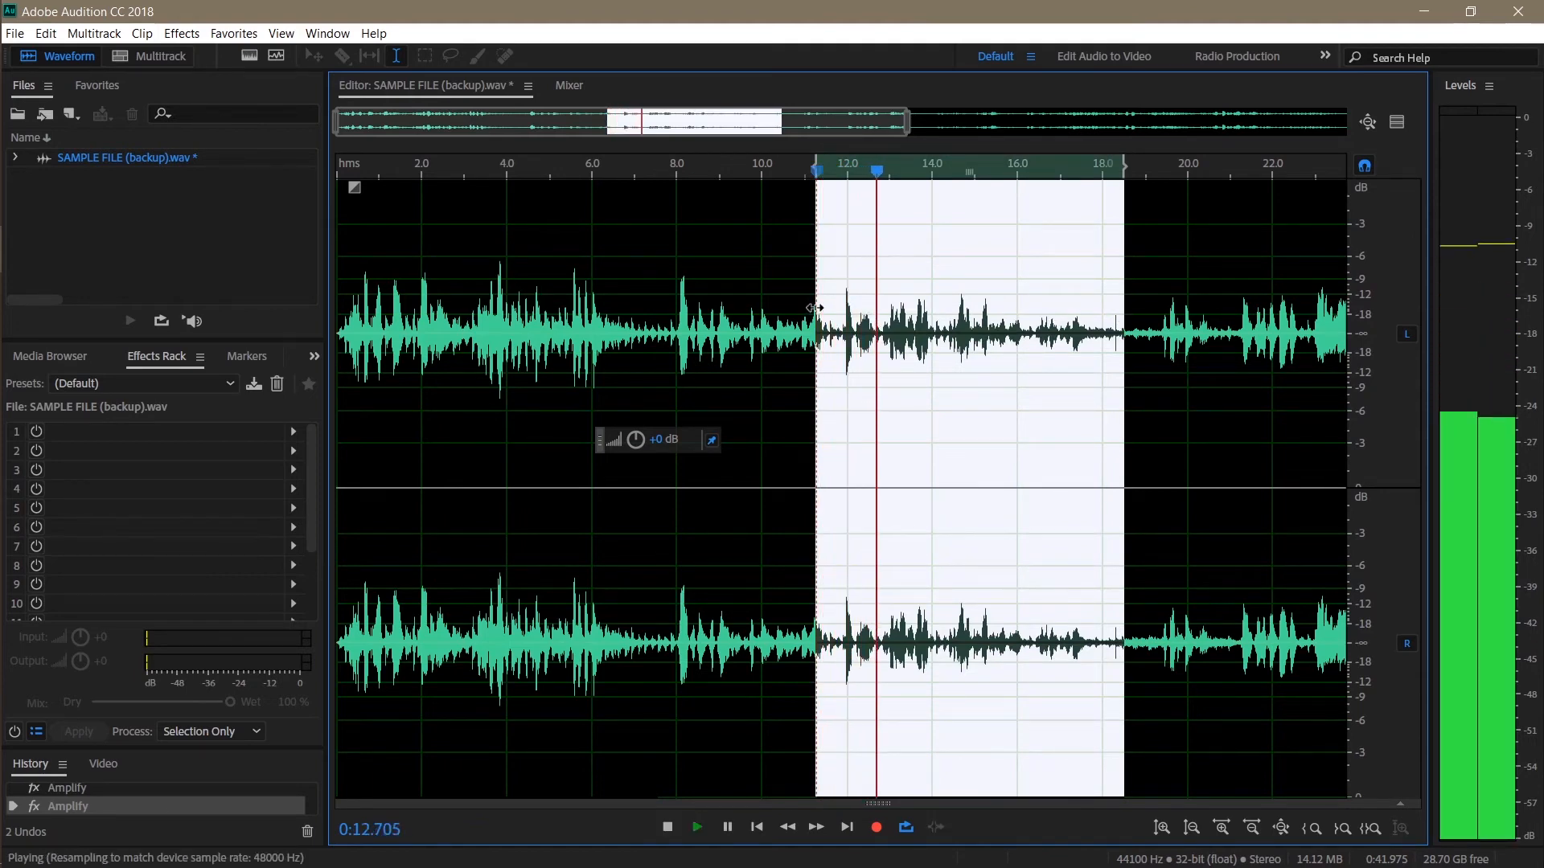
{"action": "key", "text": "space"}
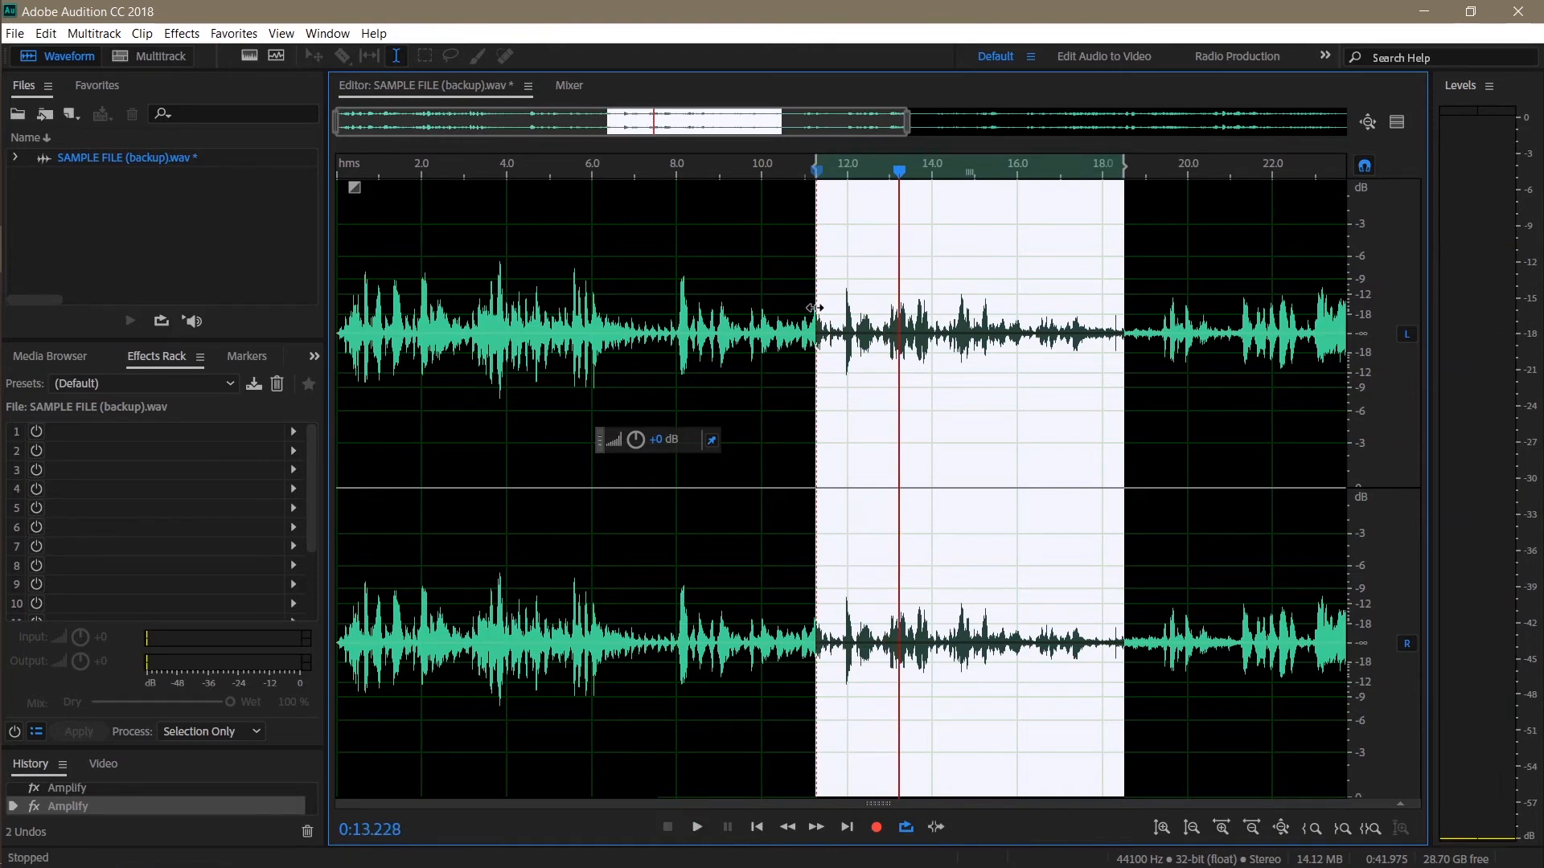
{"action": "key", "text": "ctrl+shift+a"}
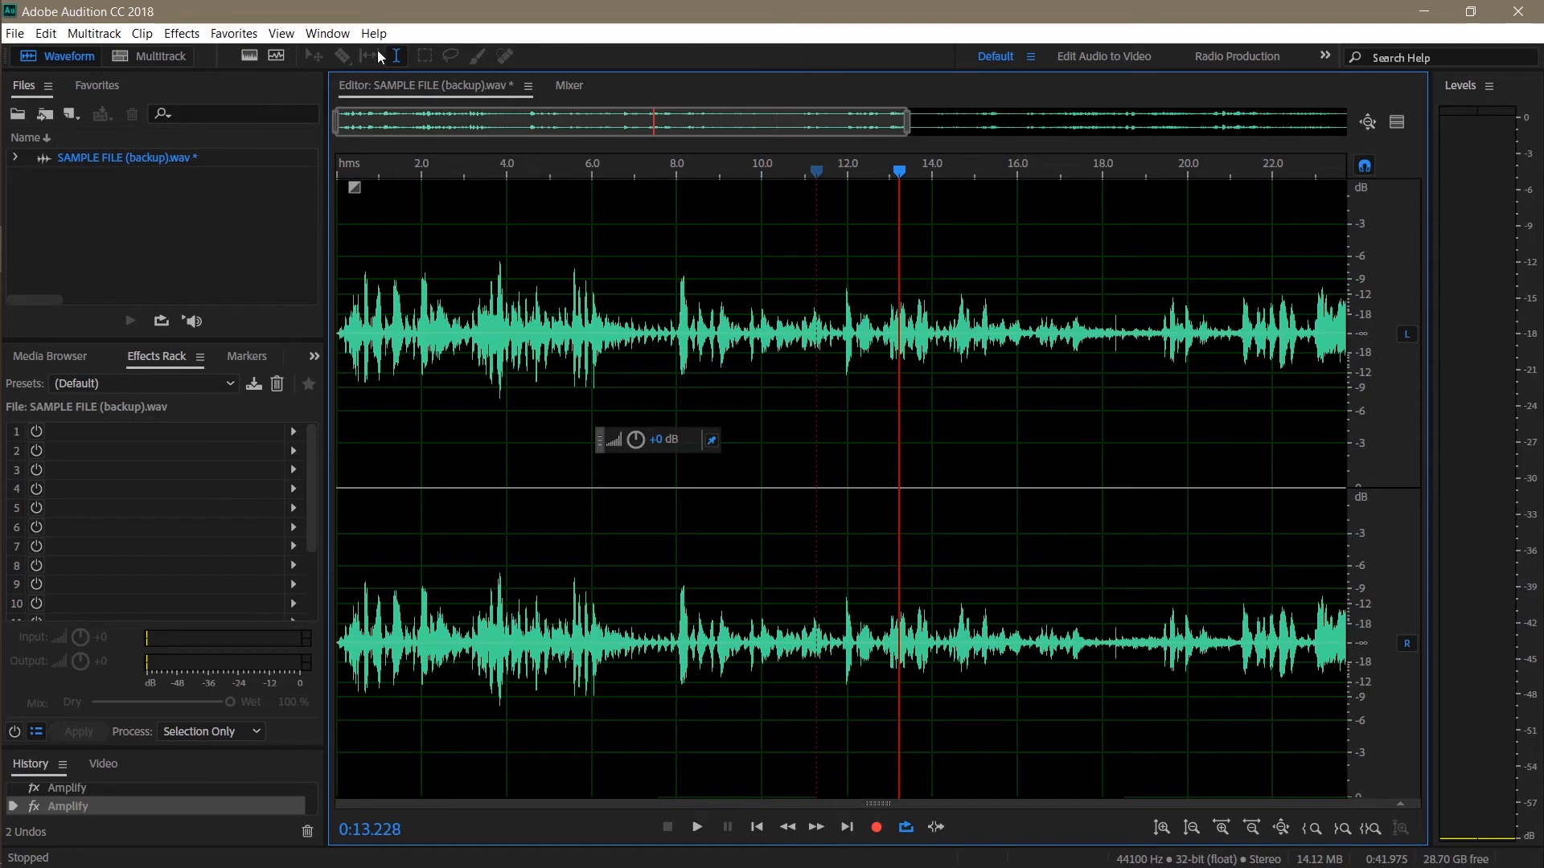
Show the spectral frequency display and add a Graphic Equalizer (10 Bands) to slot 1 of the effects rack
{"action": "left_click", "coordinate": [248, 56]}
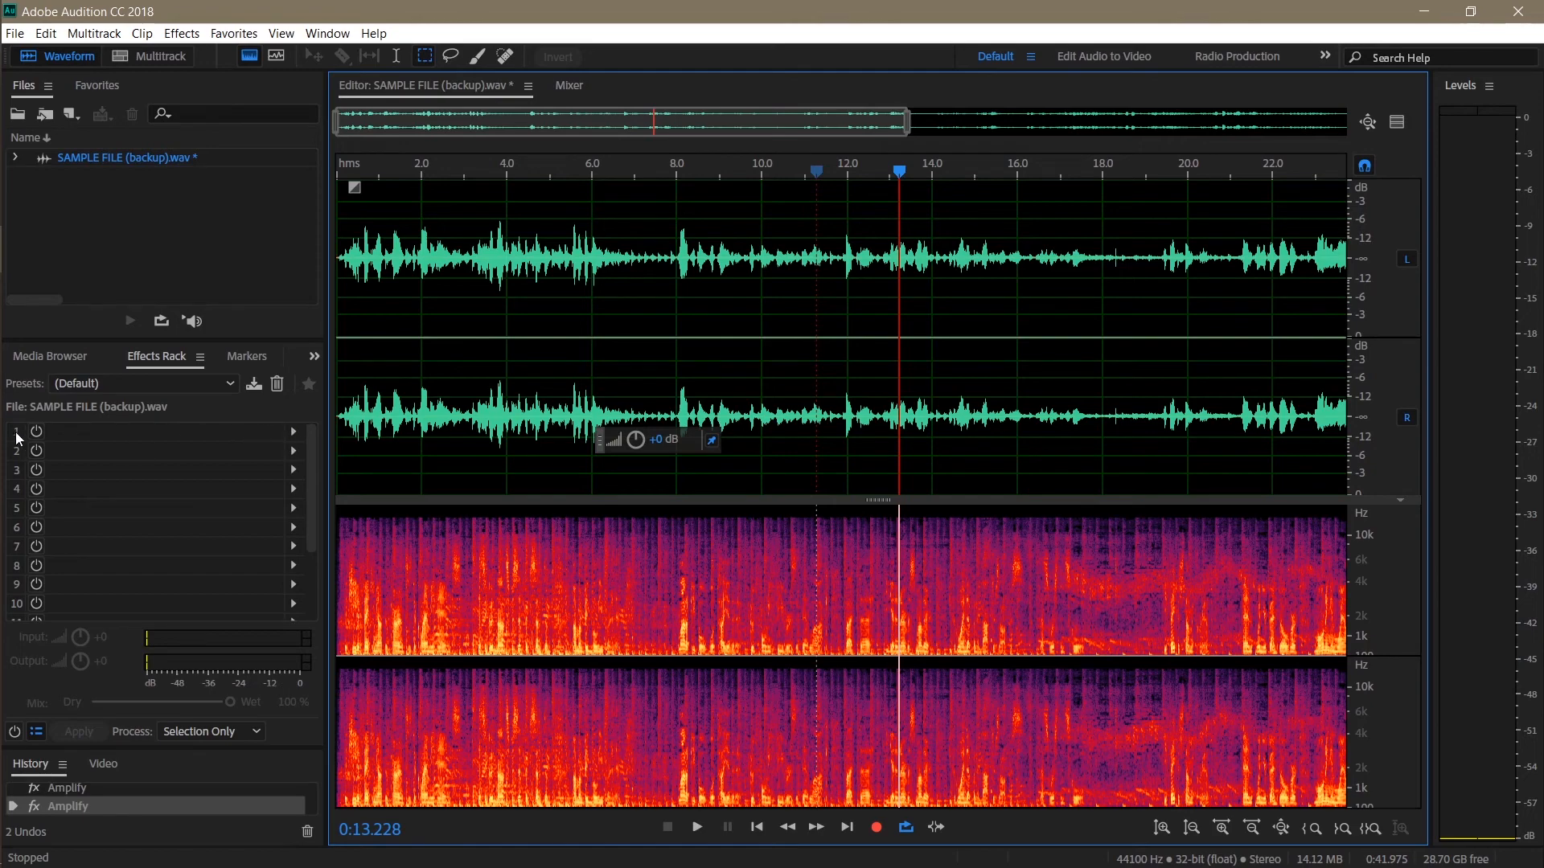
{"action": "left_click", "coordinate": [294, 435]}
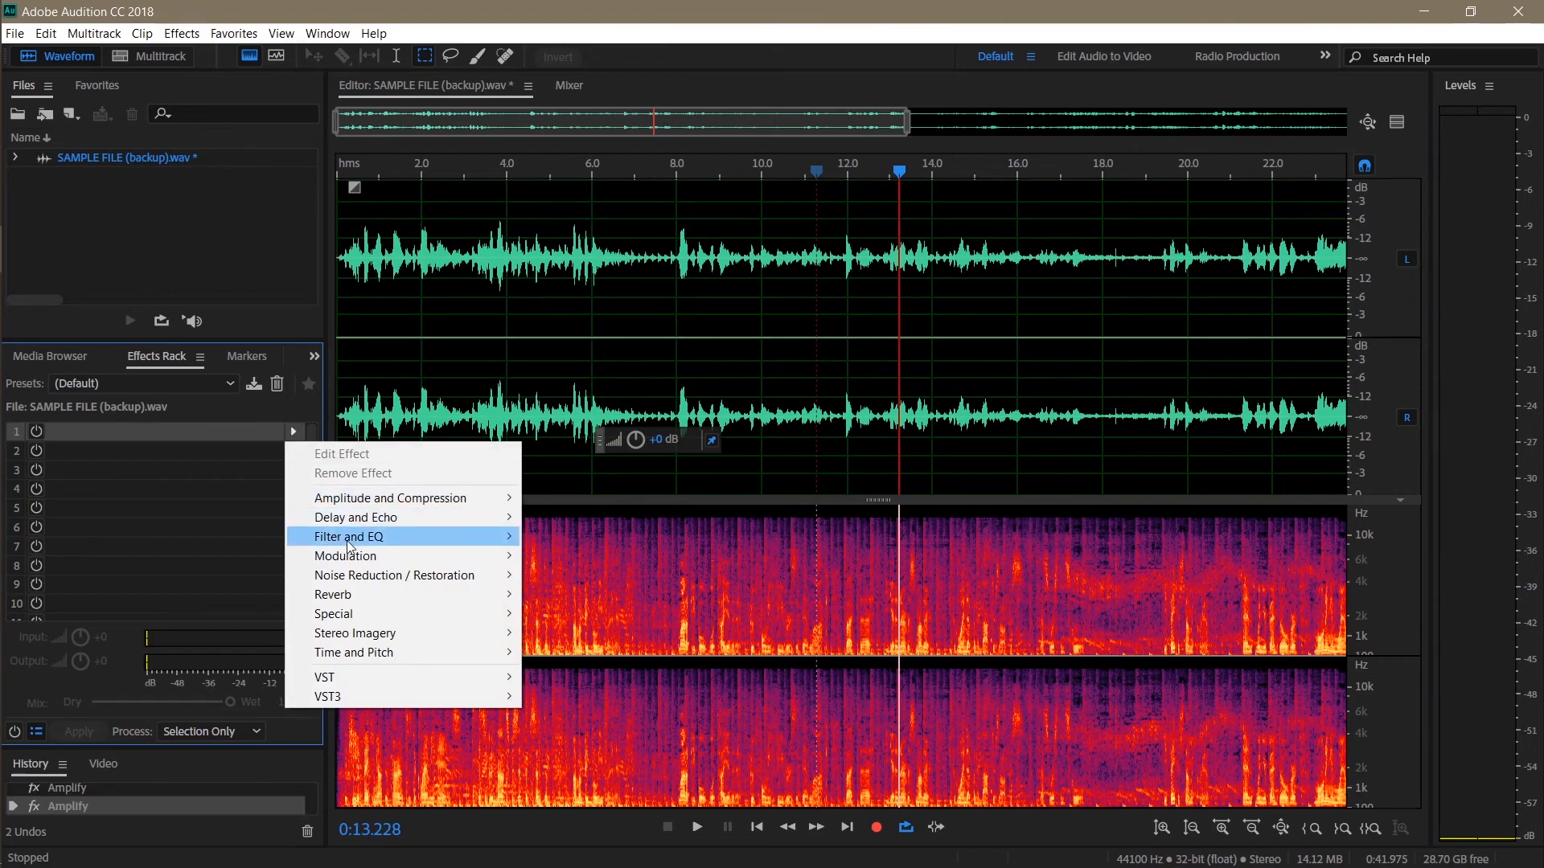
{"action": "mouse_move", "coordinate": [350, 547]}
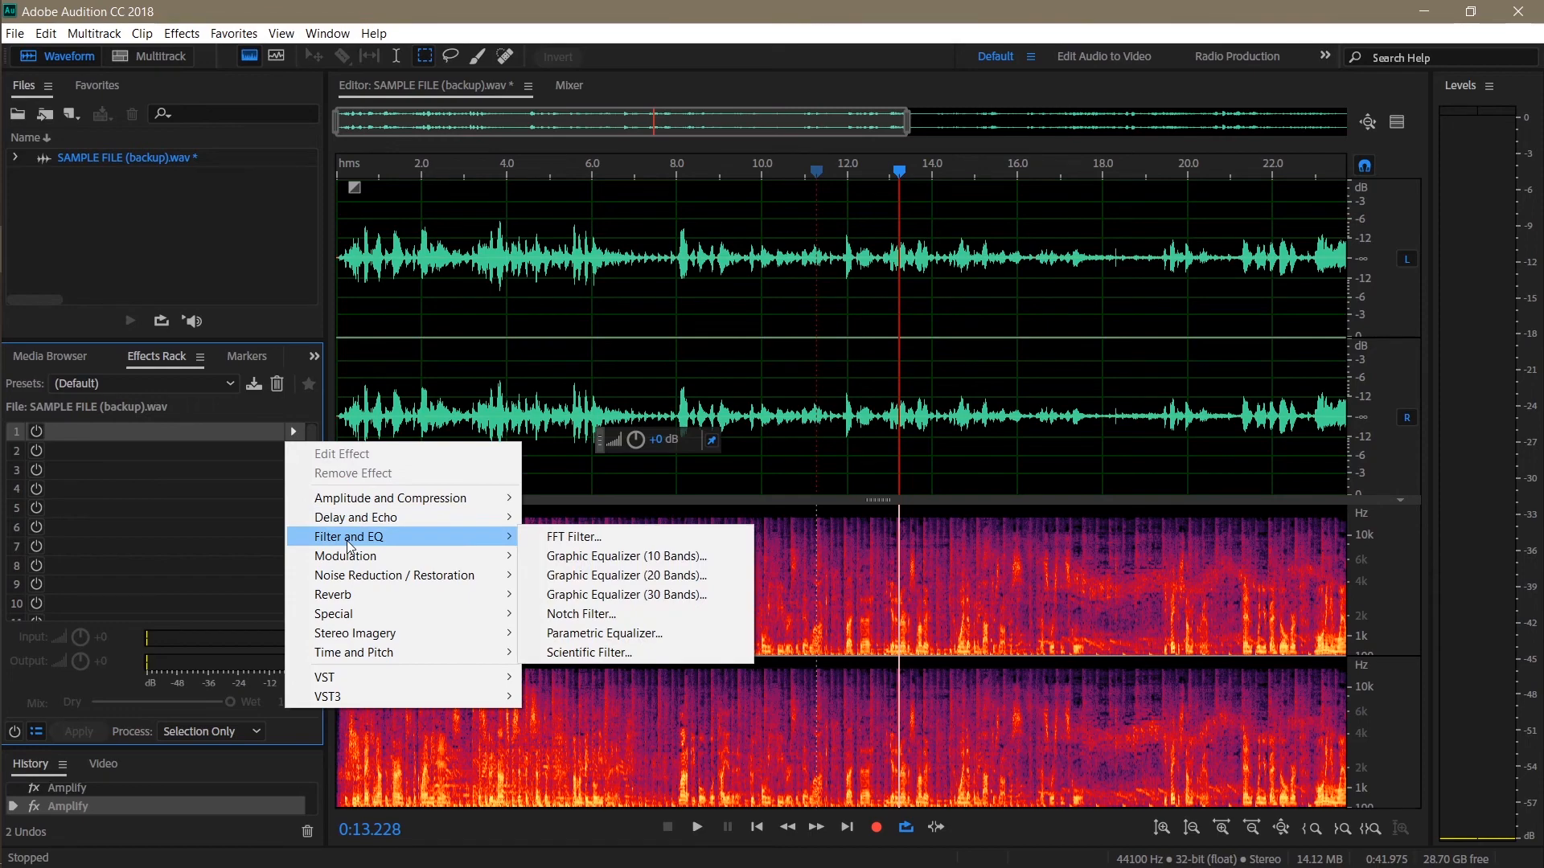
{"action": "left_click", "coordinate": [572, 557]}
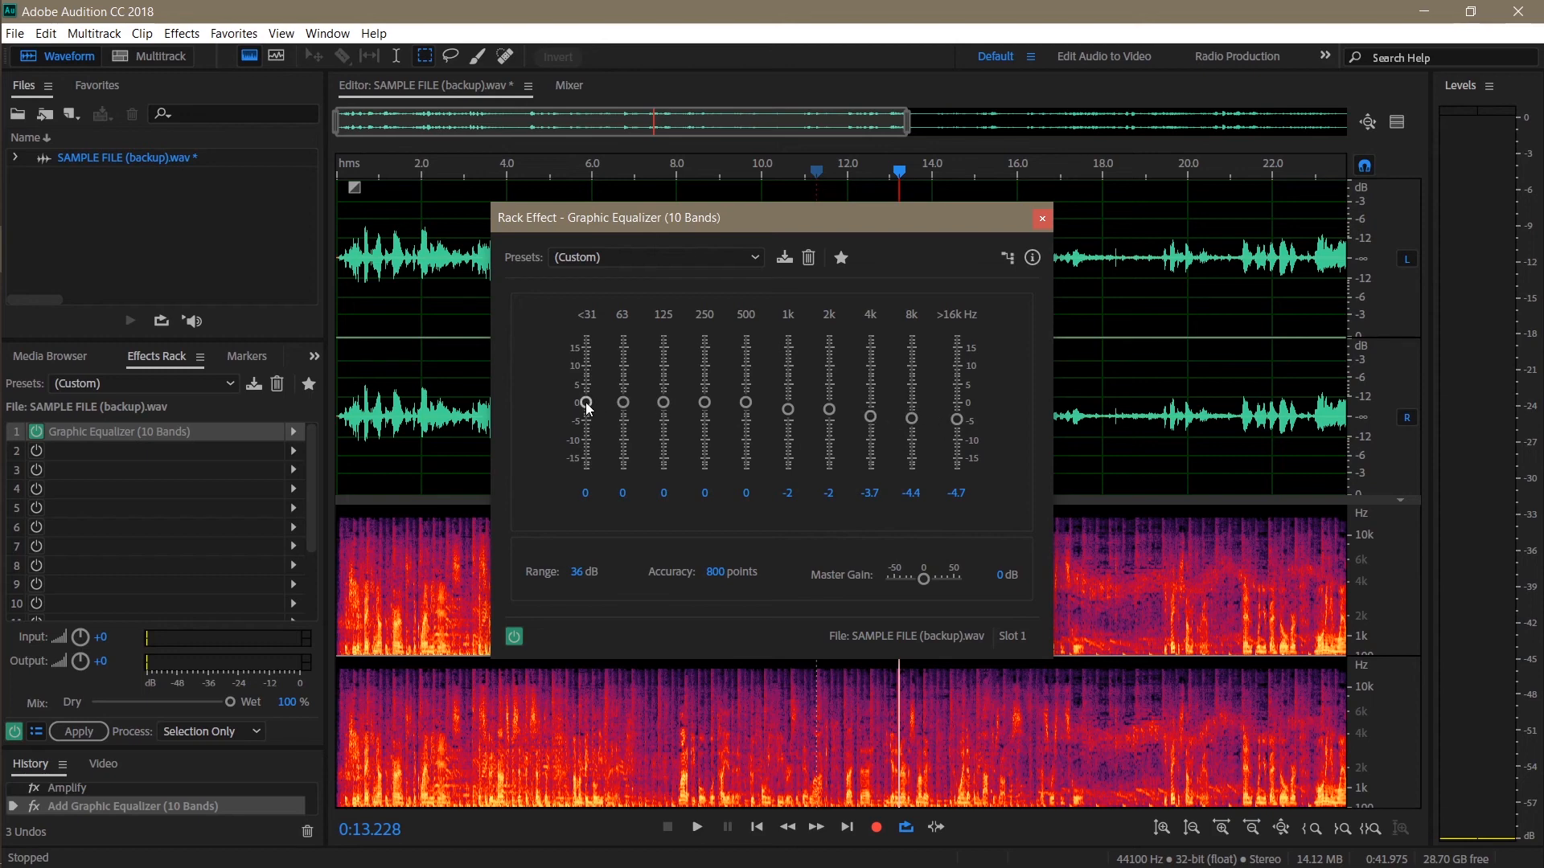
Boost the equalizer's low bands: <31 Hz to 17.7, 63 Hz to 14.4, 125 Hz to 11.8 and 250 Hz to 7.4
{"action": "left_click_drag", "start_coordinate": [587, 404], "coordinate": [586, 336]}
{"action": "left_click_drag", "start_coordinate": [625, 405], "coordinate": [623, 348]}
{"action": "left_click_drag", "start_coordinate": [663, 402], "coordinate": [705, 384]}
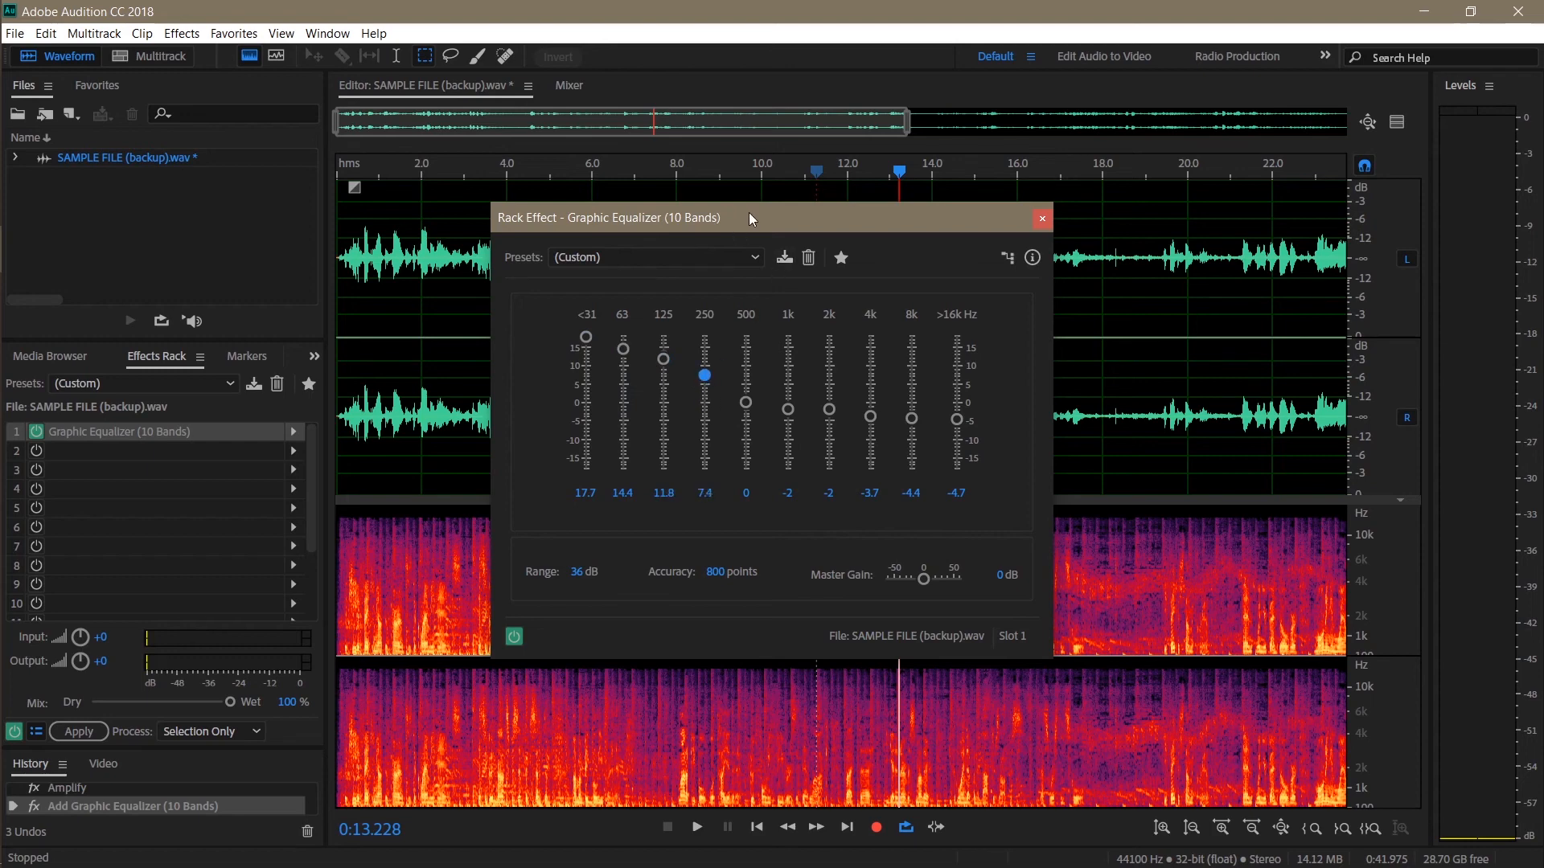
Move the equalizer window aside and play the audio from about 0:02 to 0:07.4 to hear the bass boost
{"action": "left_click_drag", "start_coordinate": [750, 215], "coordinate": [1006, 214]}
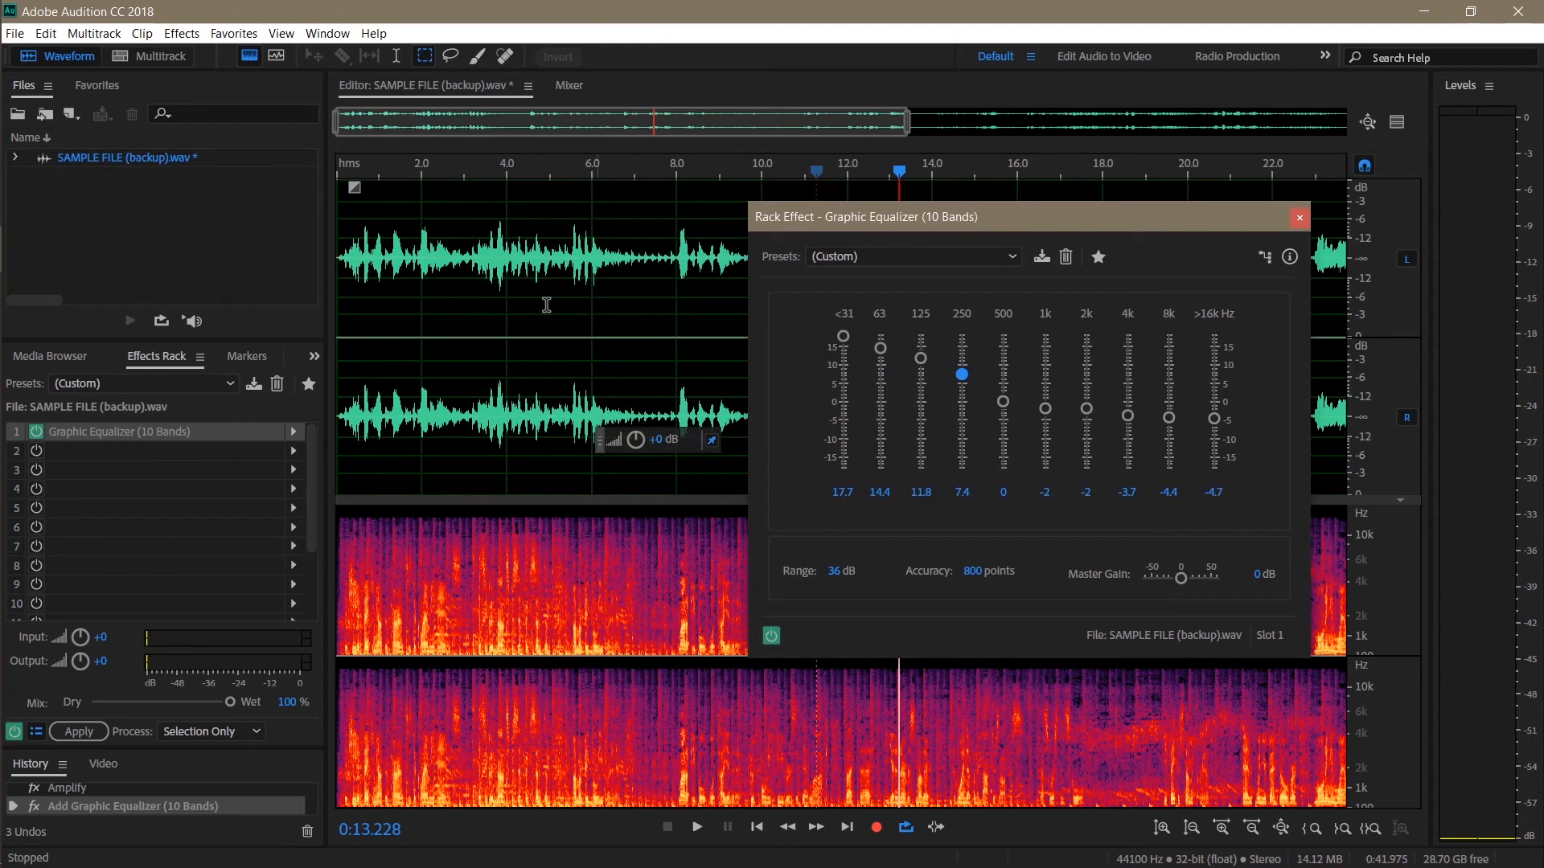
{"action": "left_click", "coordinate": [423, 165]}
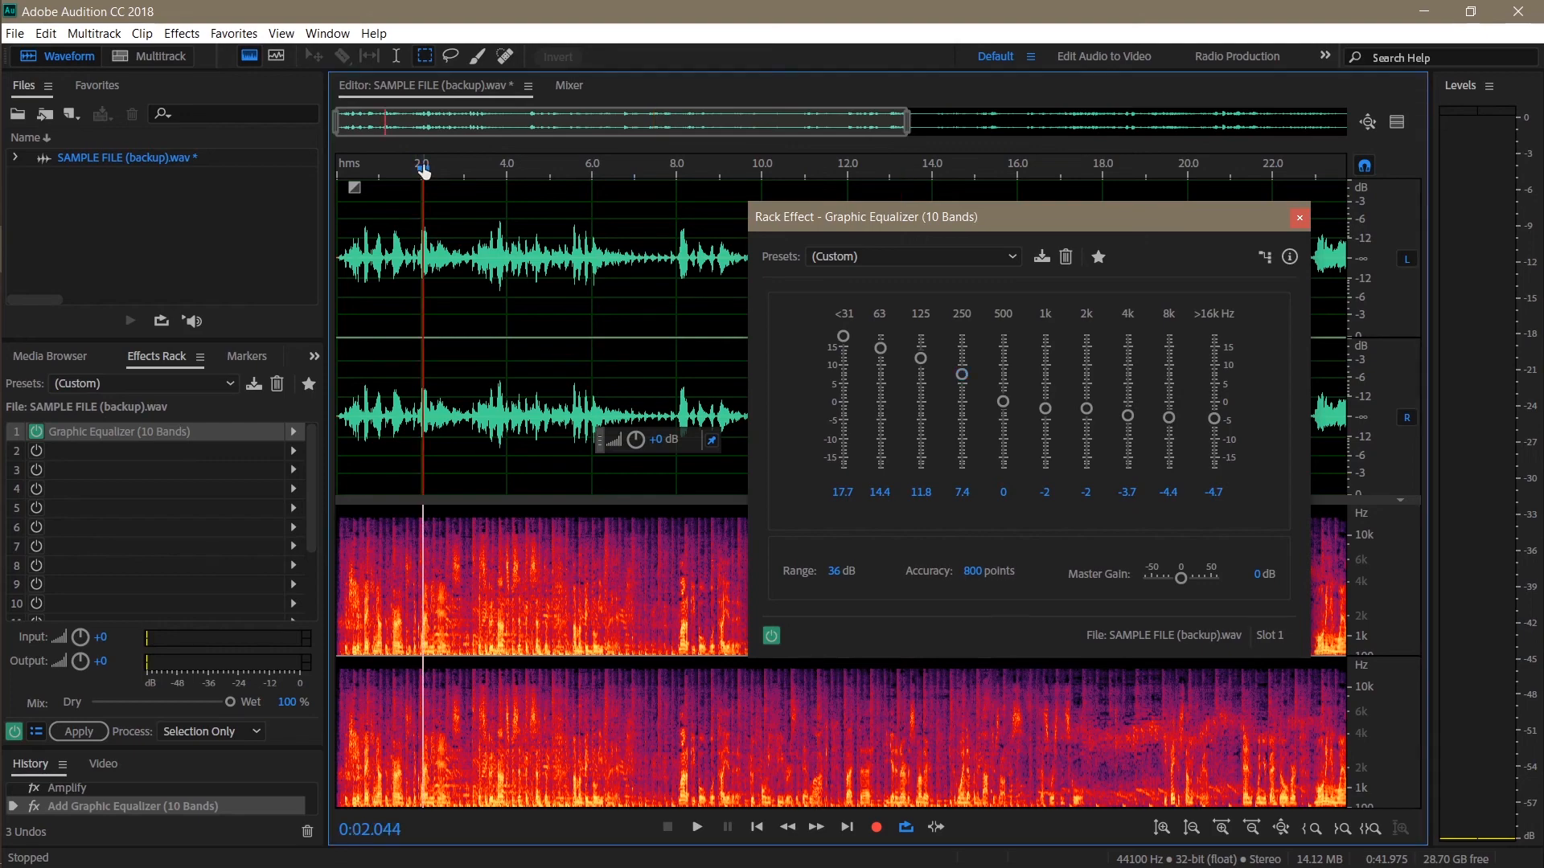
{"action": "key", "text": "space"}
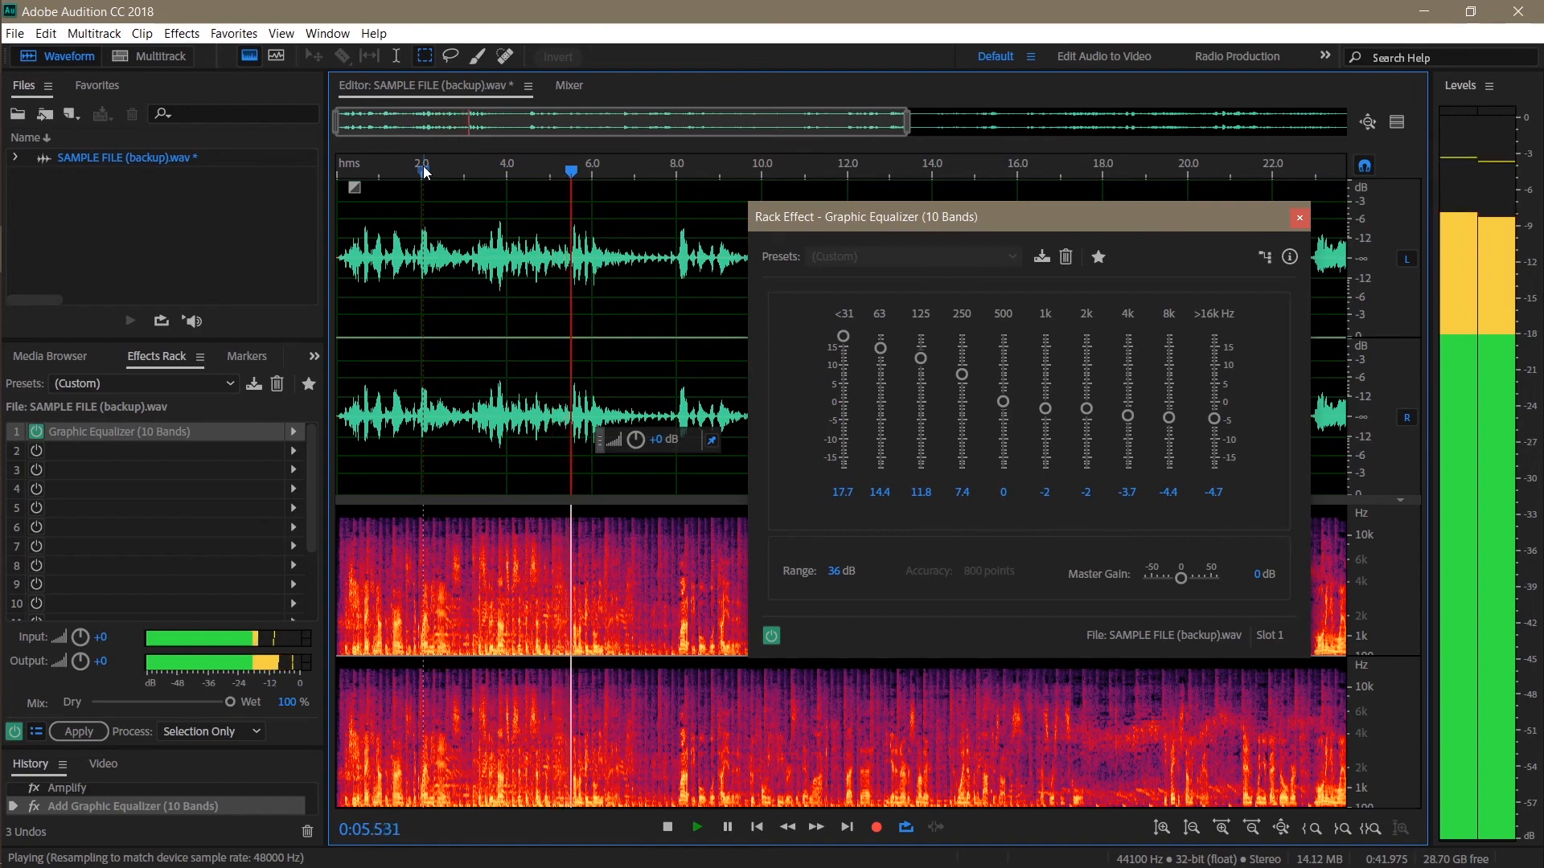
{"action": "key", "text": "space"}
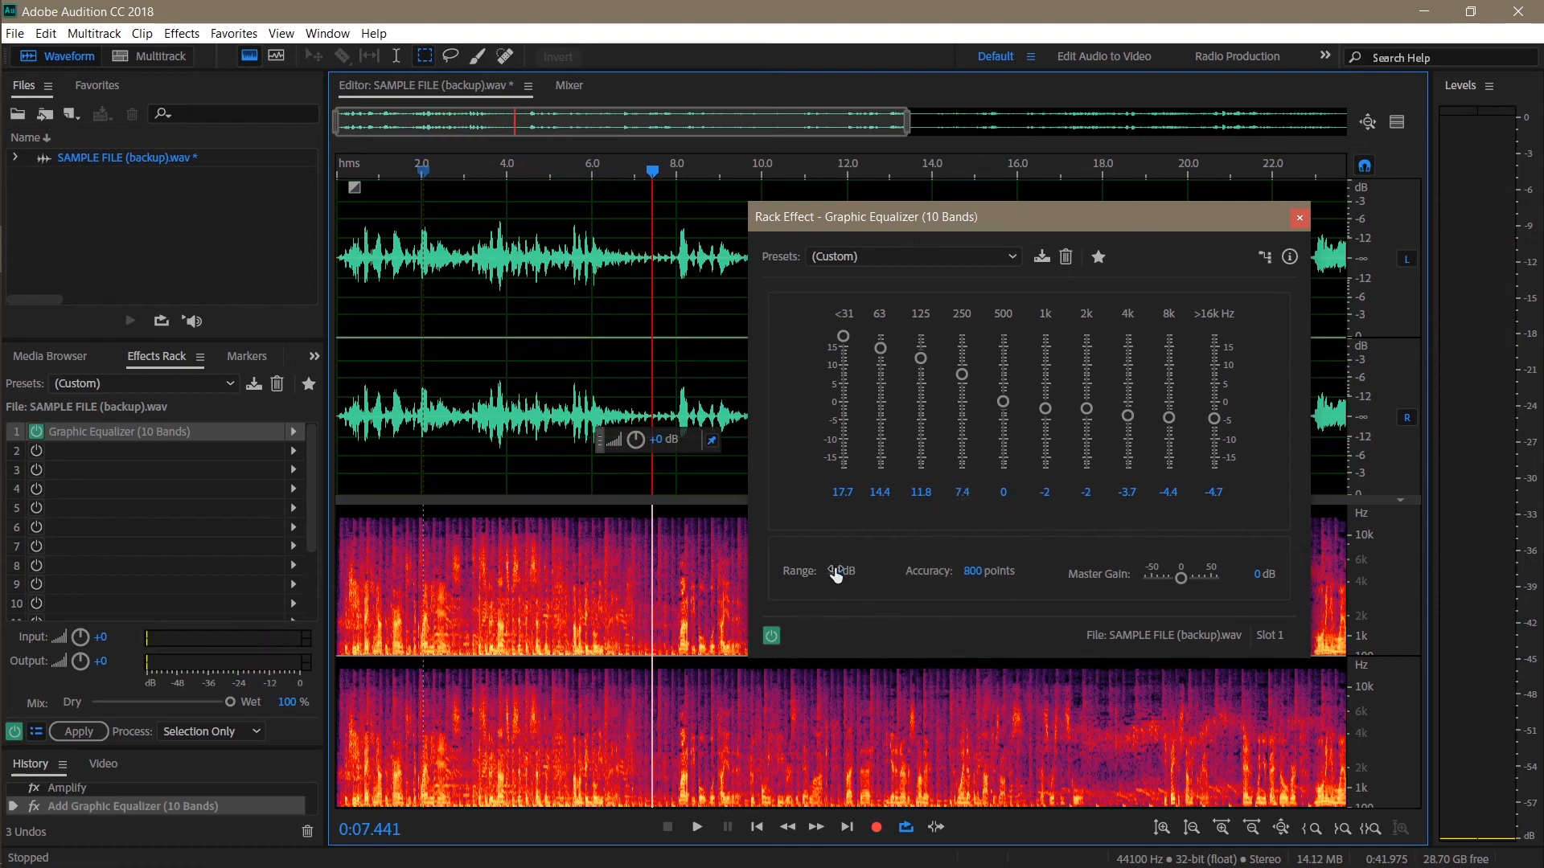
Set the equalizer range to 120 dB, the four lowest bands to 54, 47.1, 36.5 and 22, and the master gain to -26.6 dB
{"action": "left_click_drag", "start_coordinate": [837, 577], "coordinate": [939, 571]}
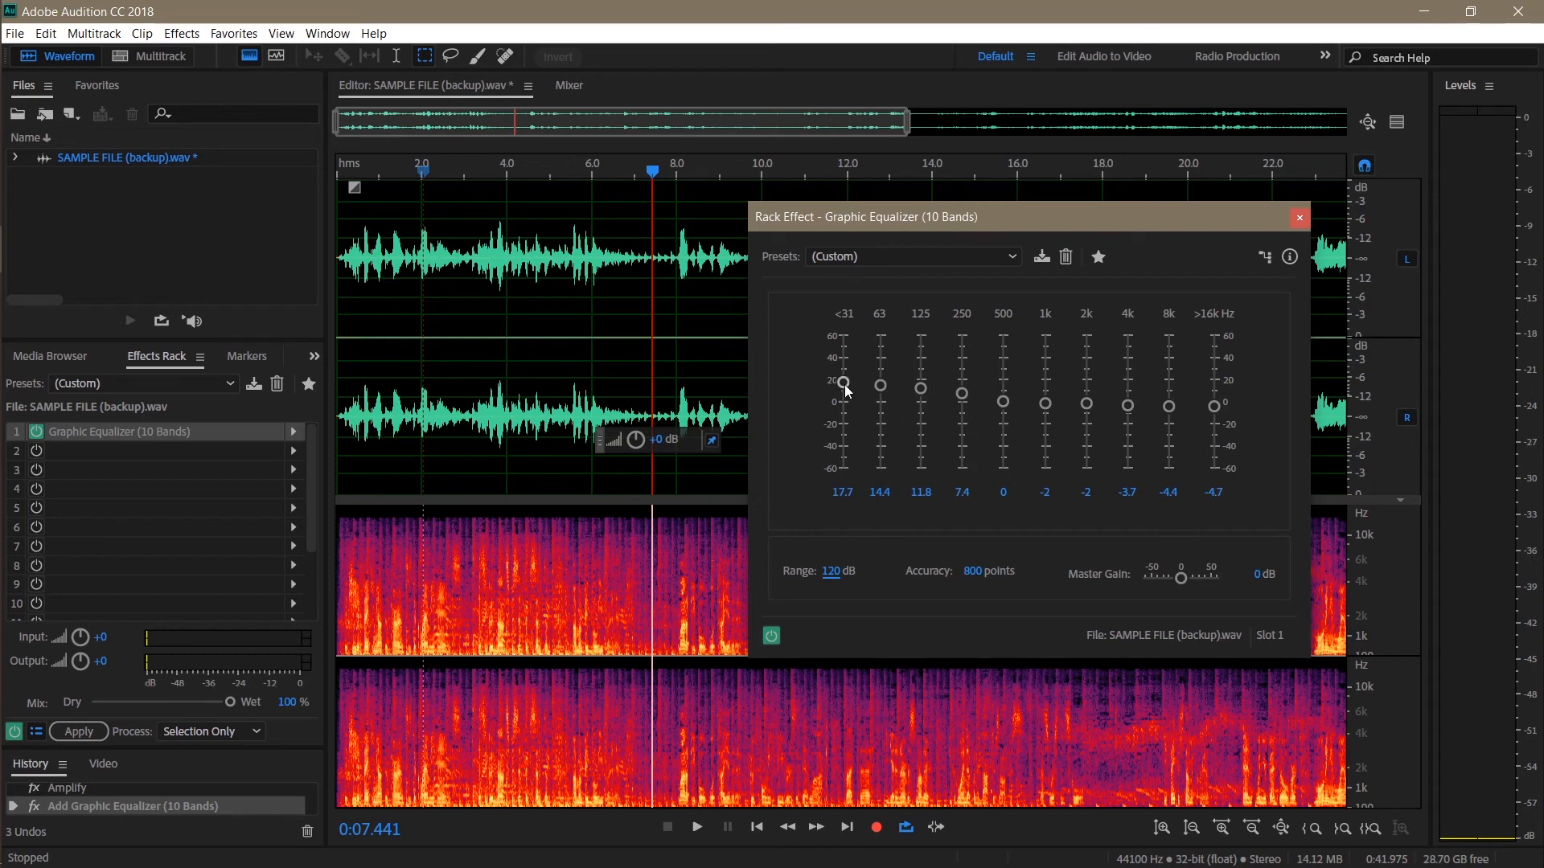
{"action": "left_click_drag", "start_coordinate": [844, 383], "coordinate": [843, 342]}
{"action": "left_click_drag", "start_coordinate": [883, 391], "coordinate": [961, 377]}
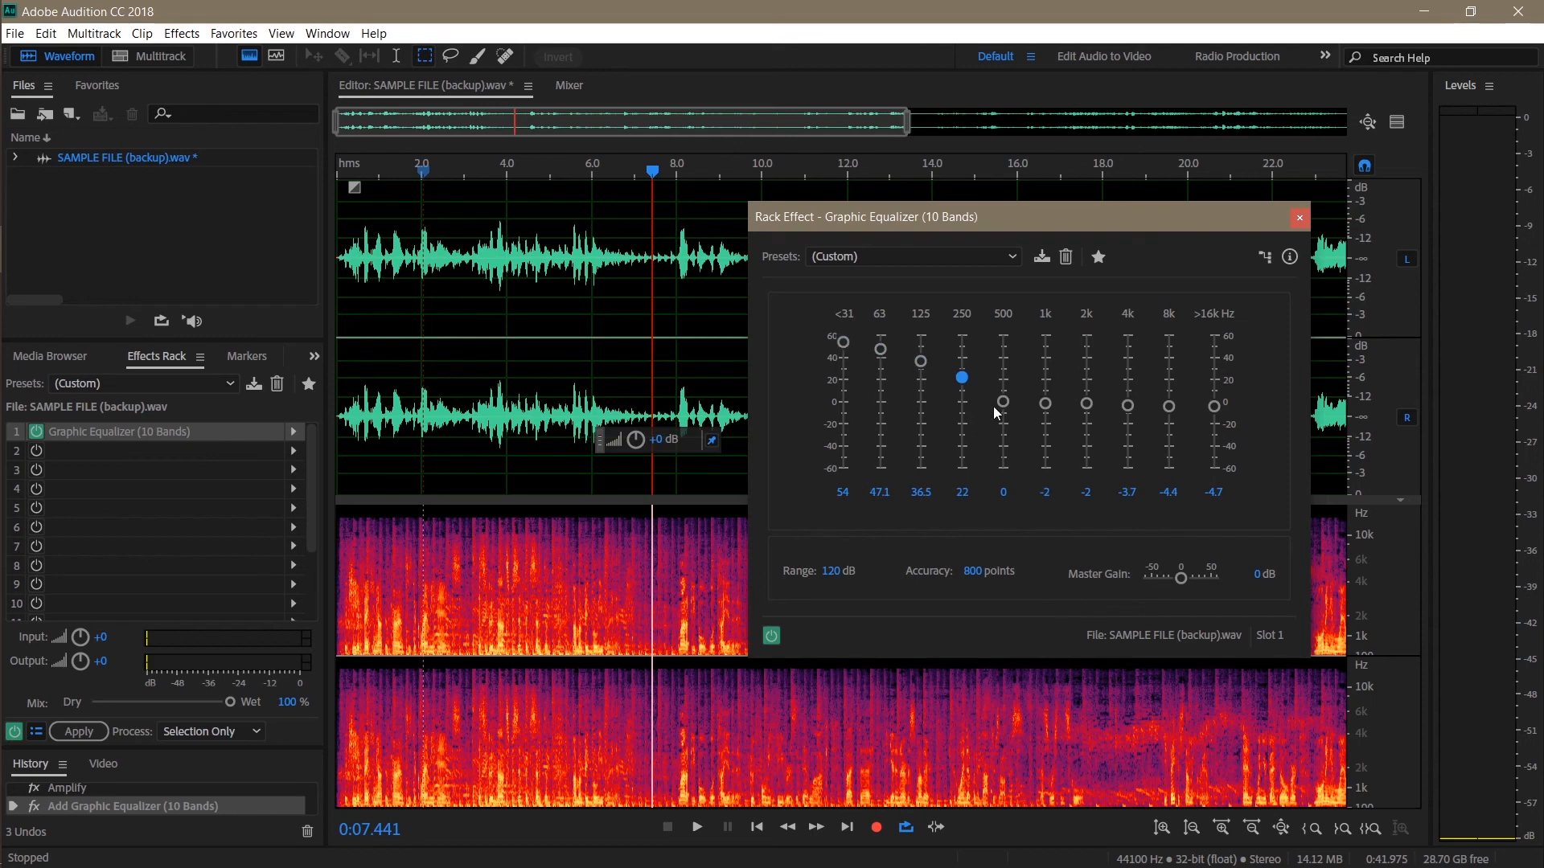
{"action": "left_click", "coordinate": [1165, 576]}
Play the equalized audio from the beginning and raise the master gain to about -7.7 dB during playback
{"action": "left_click", "coordinate": [368, 166]}
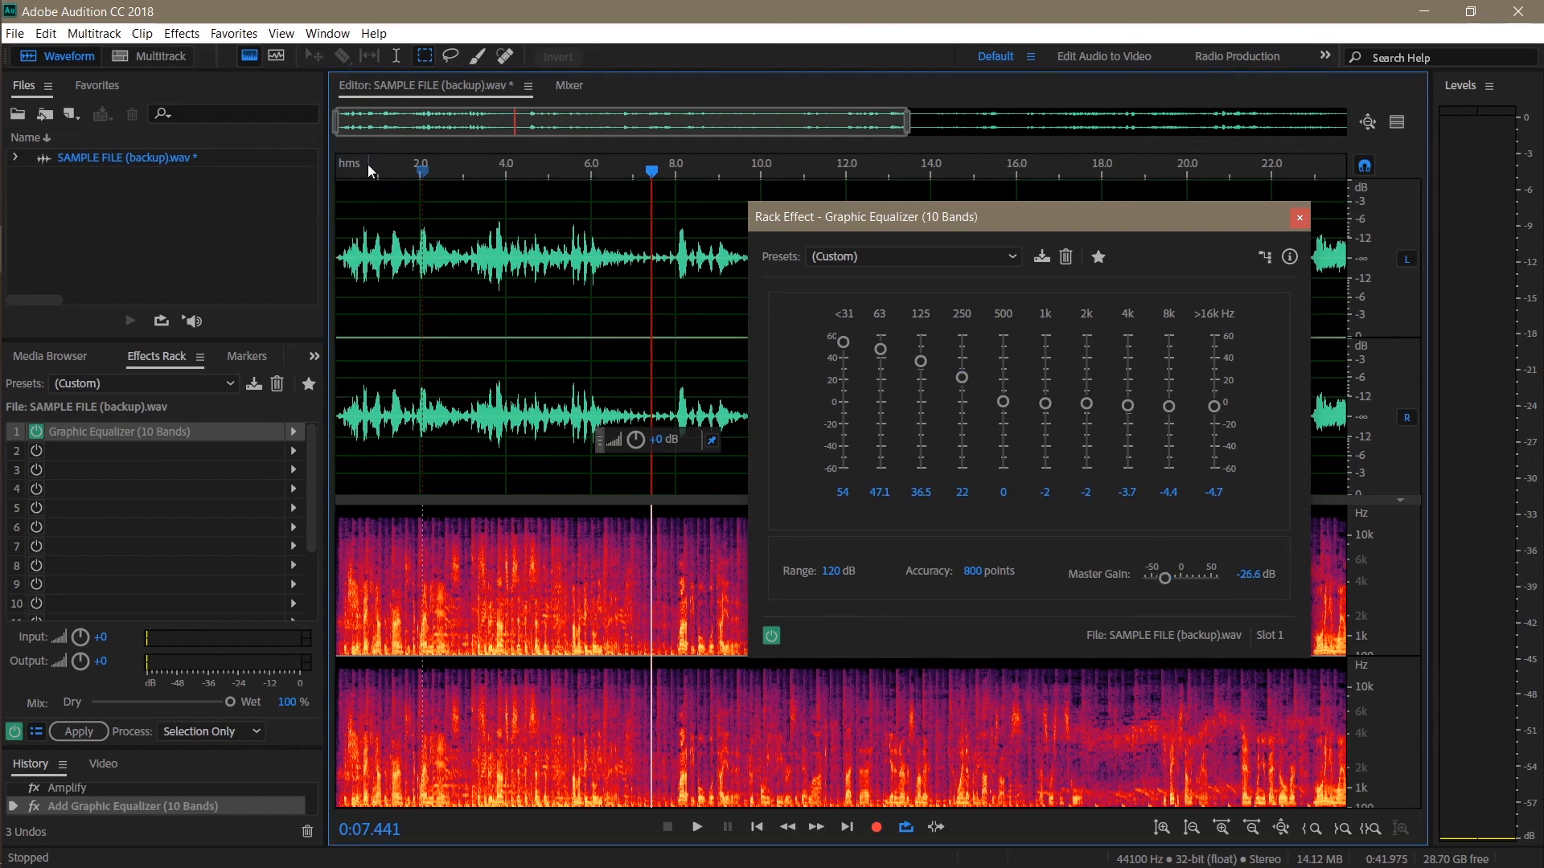
{"action": "left_click_drag", "start_coordinate": [368, 167], "coordinate": [286, 165]}
{"action": "key", "text": "space"}
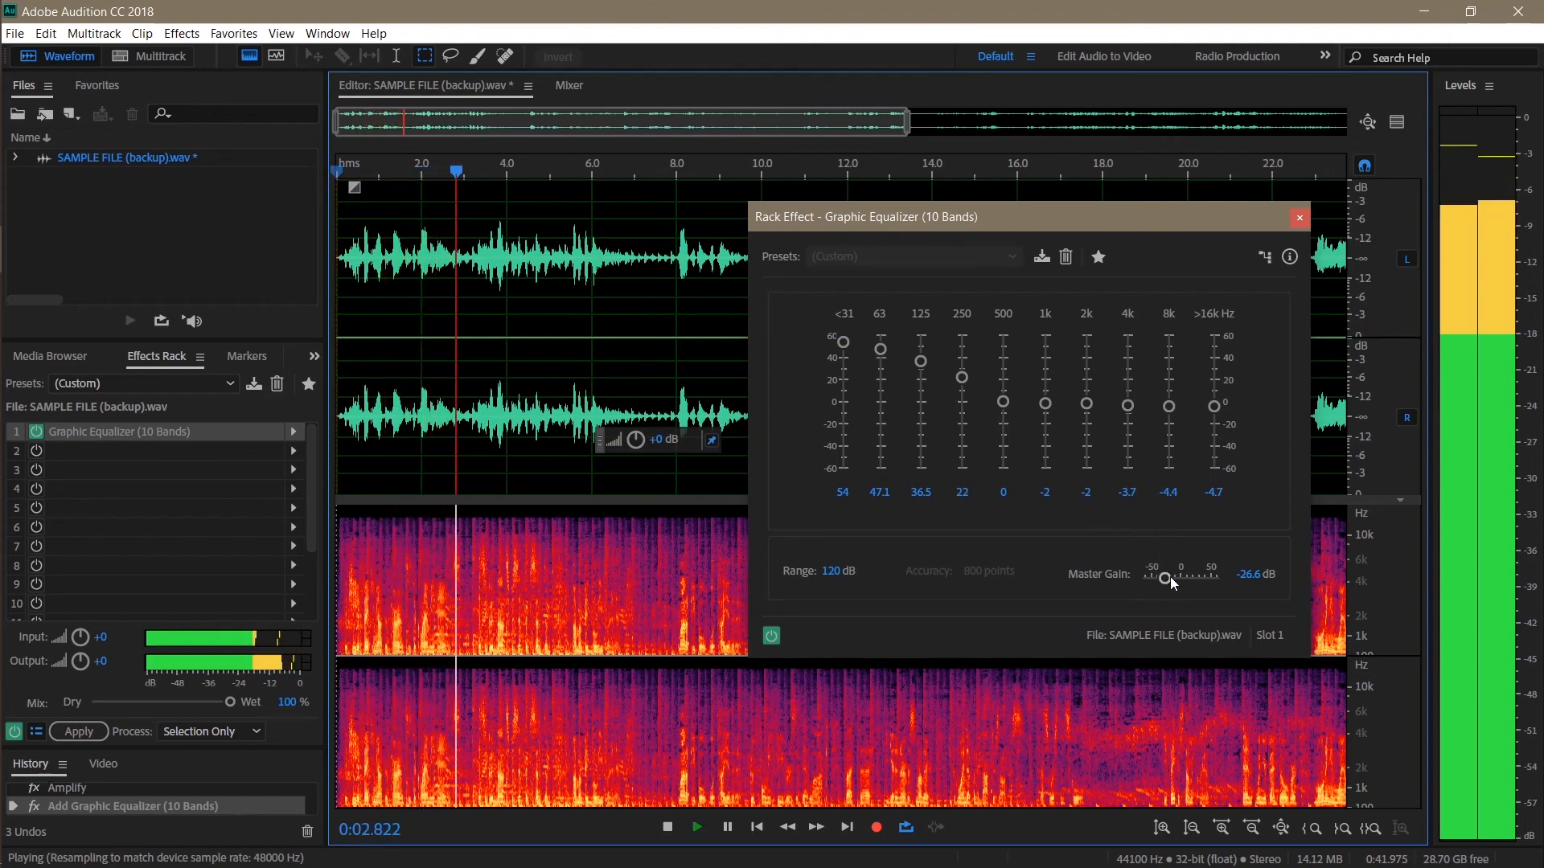
{"action": "left_click_drag", "start_coordinate": [1169, 577], "coordinate": [1177, 575]}
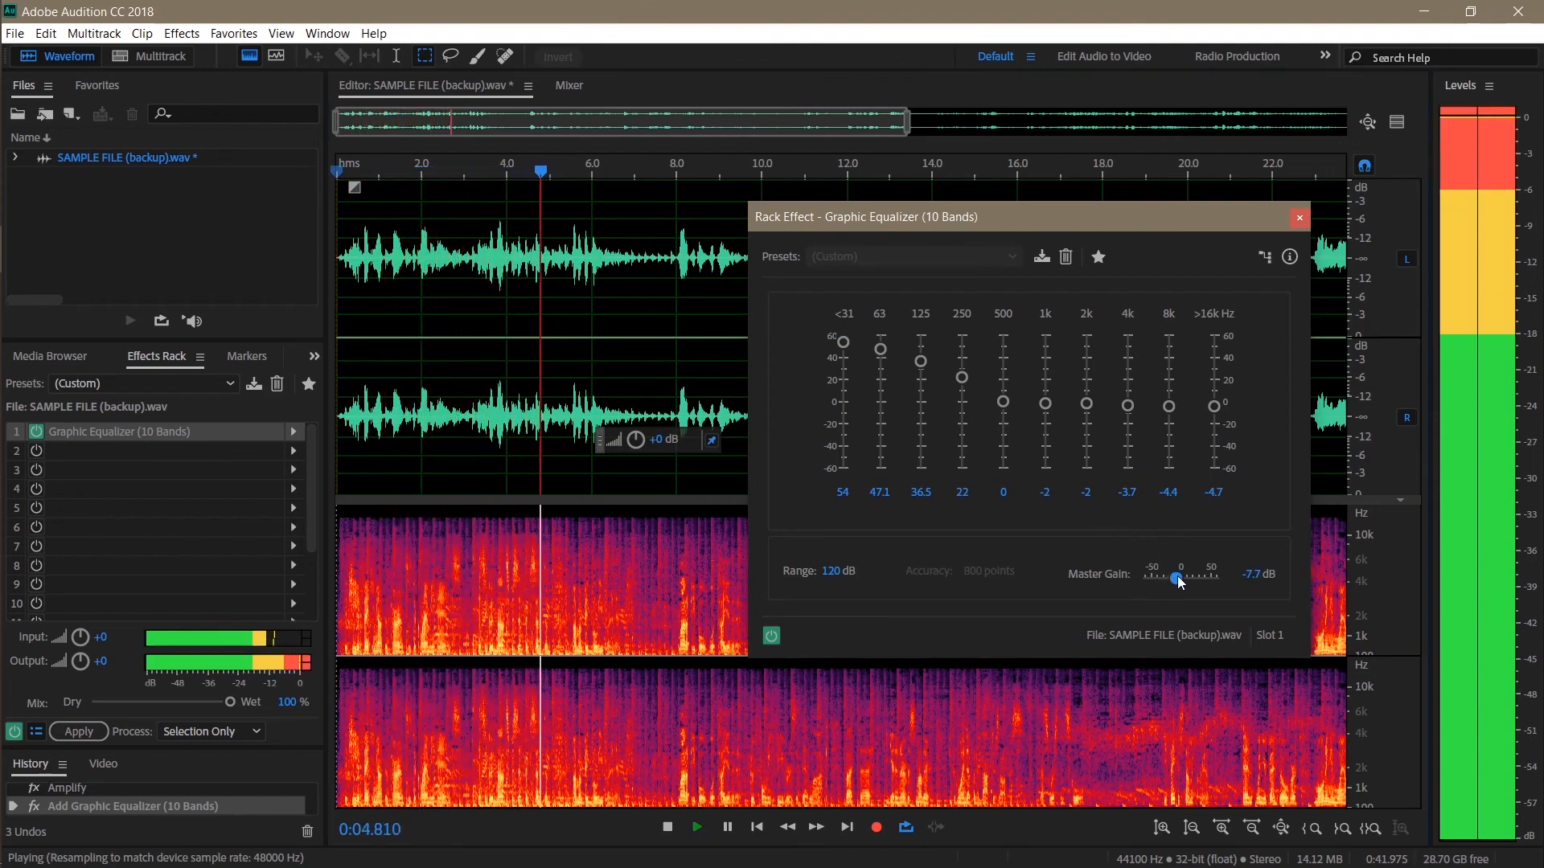
{"action": "key", "text": "space"}
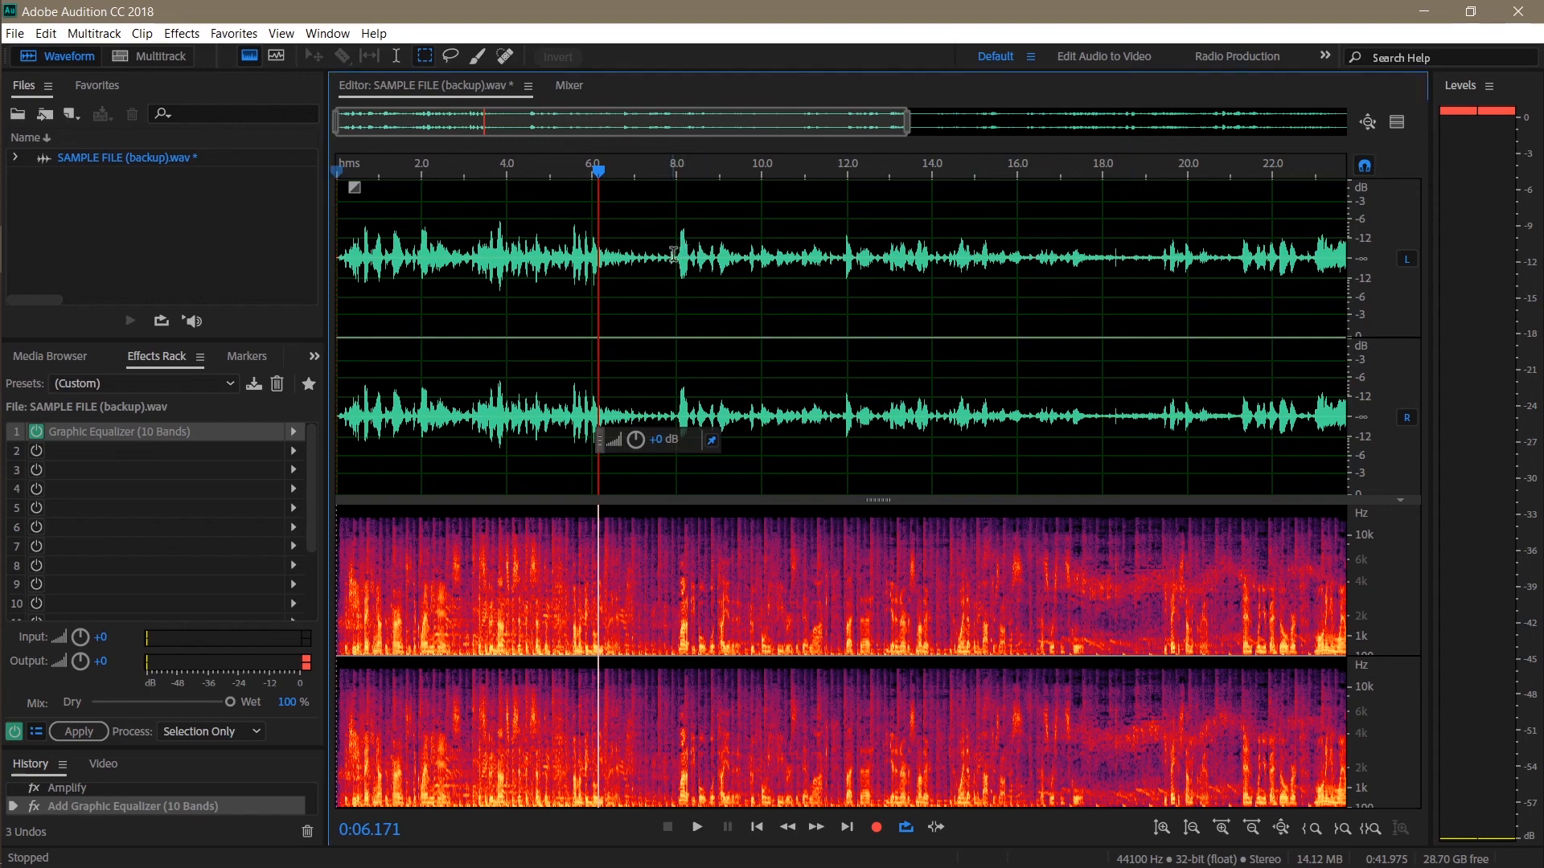
Amplify the section from about 0:08 to 0:14.8 slightly, try deleting it, and undo the deletion
{"action": "left_click_drag", "start_coordinate": [674, 254], "coordinate": [964, 271]}
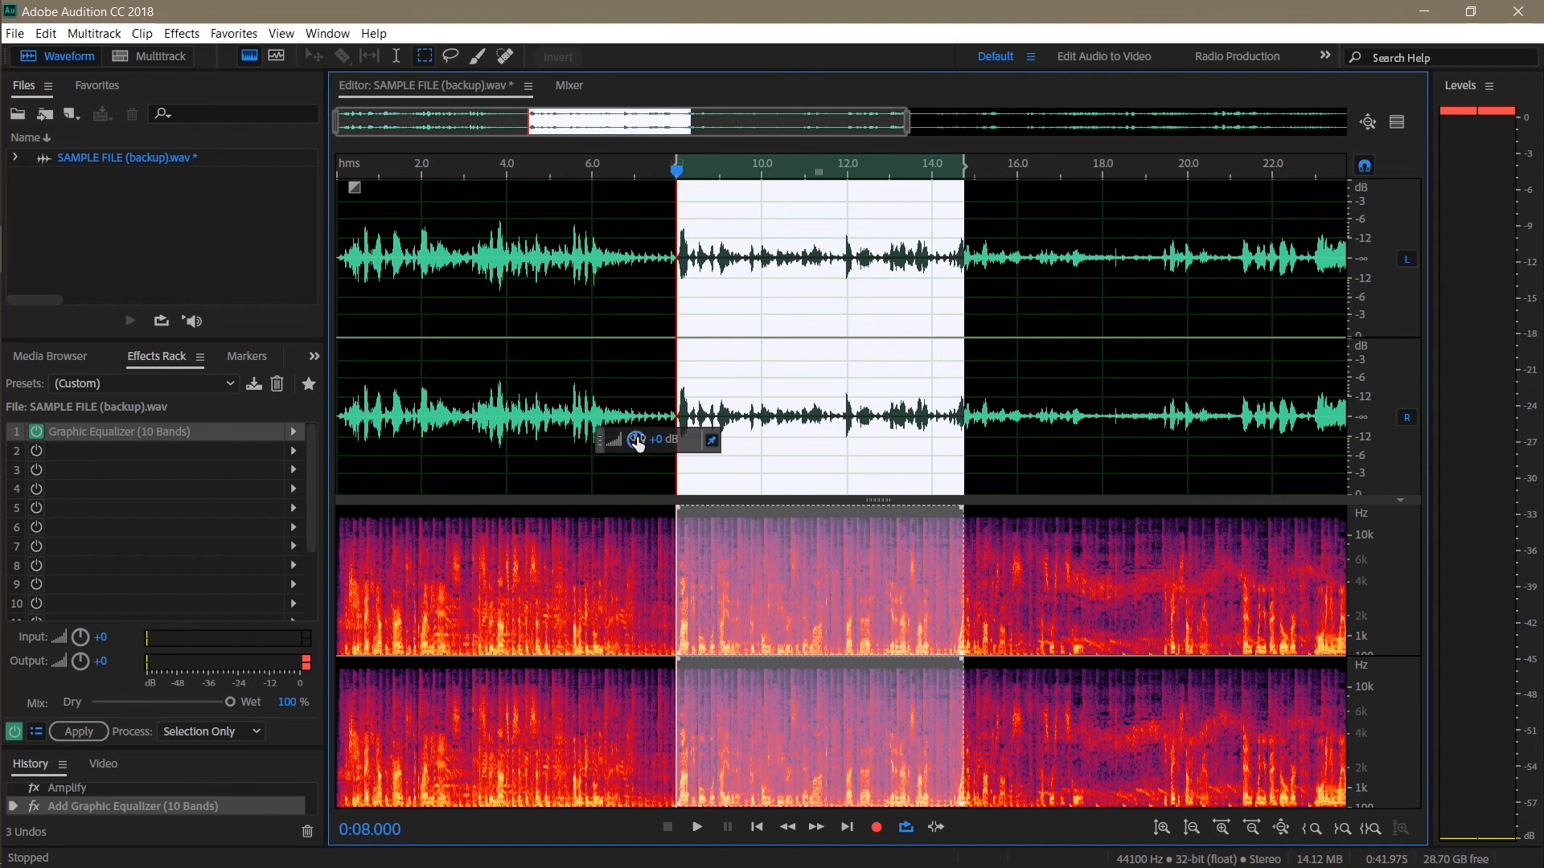
{"action": "left_click_drag", "start_coordinate": [637, 444], "coordinate": [640, 435]}
{"action": "key", "text": "Delete"}
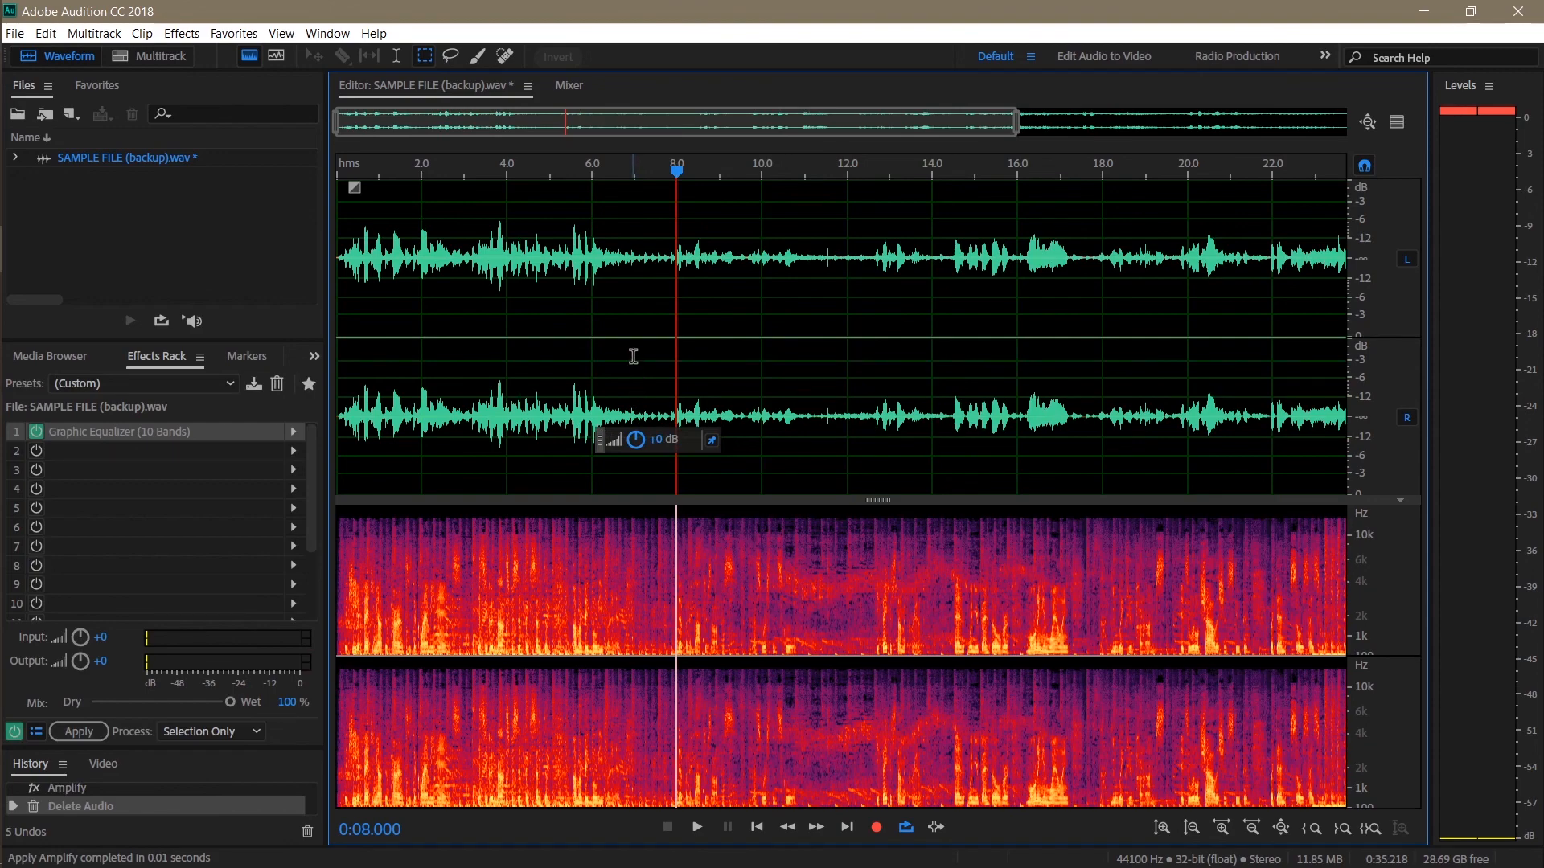
{"action": "key", "text": "ctrl+z"}
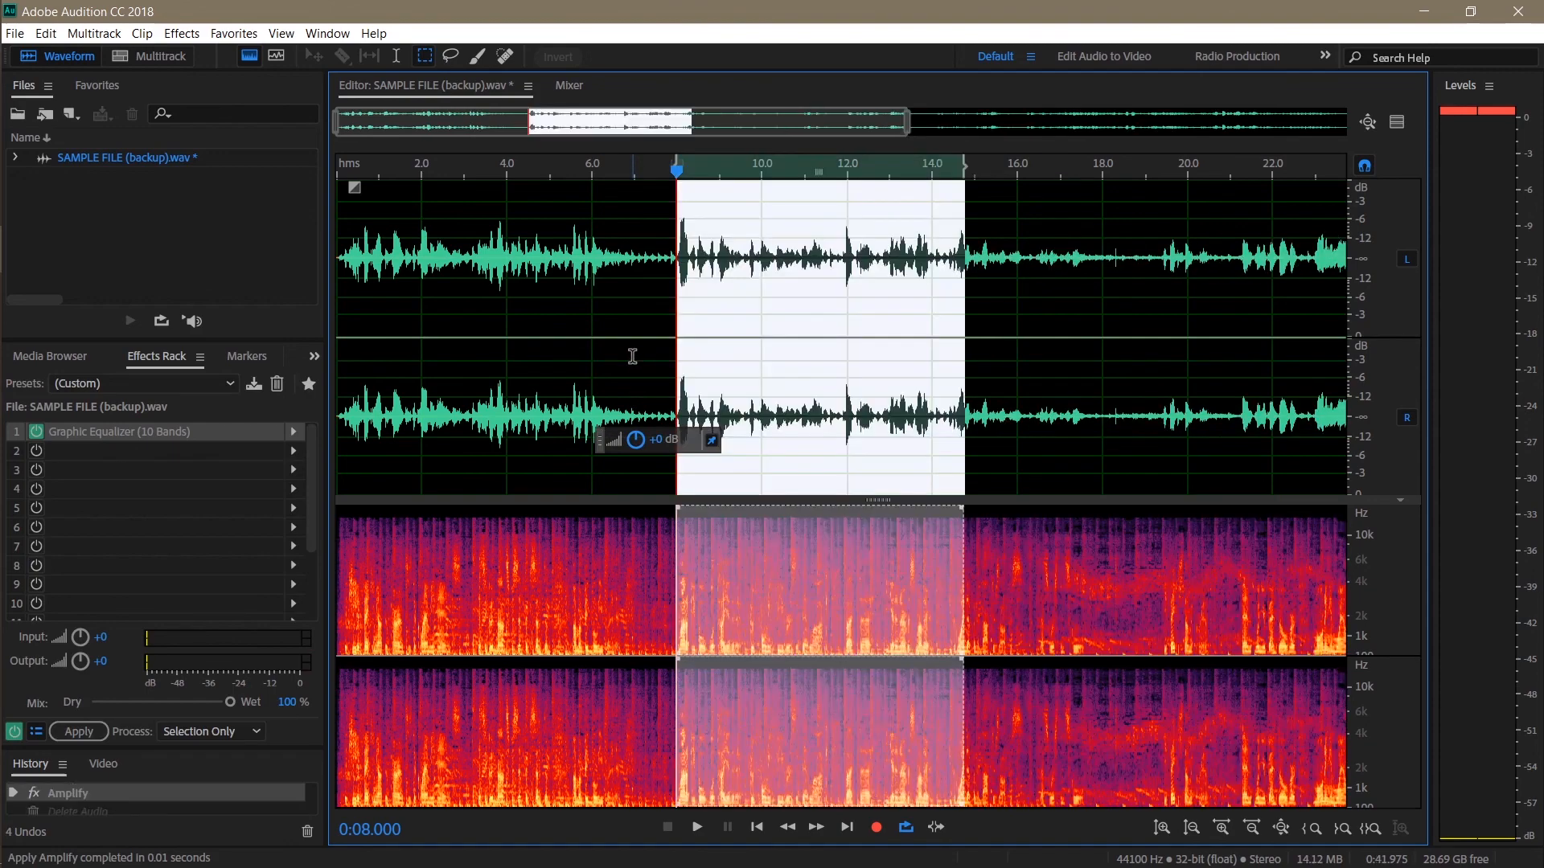
Turn on Skip Selection, play from about 0:06.9 past the selected section, and switch off the Graphic Equalizer
{"action": "left_click", "coordinate": [630, 168]}
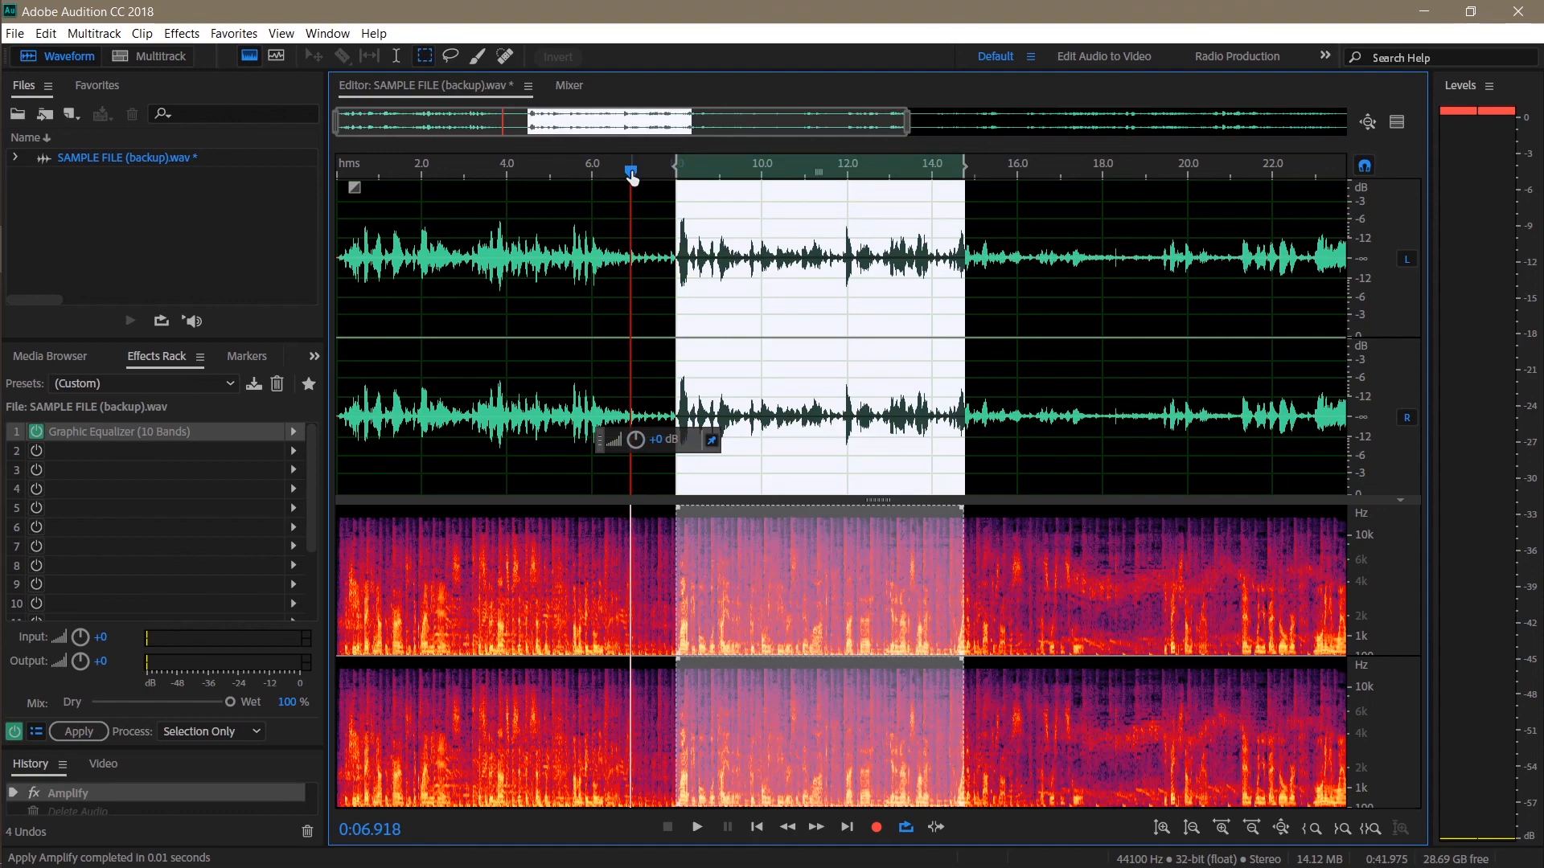
{"action": "left_click", "coordinate": [936, 828]}
{"action": "key", "text": "space"}
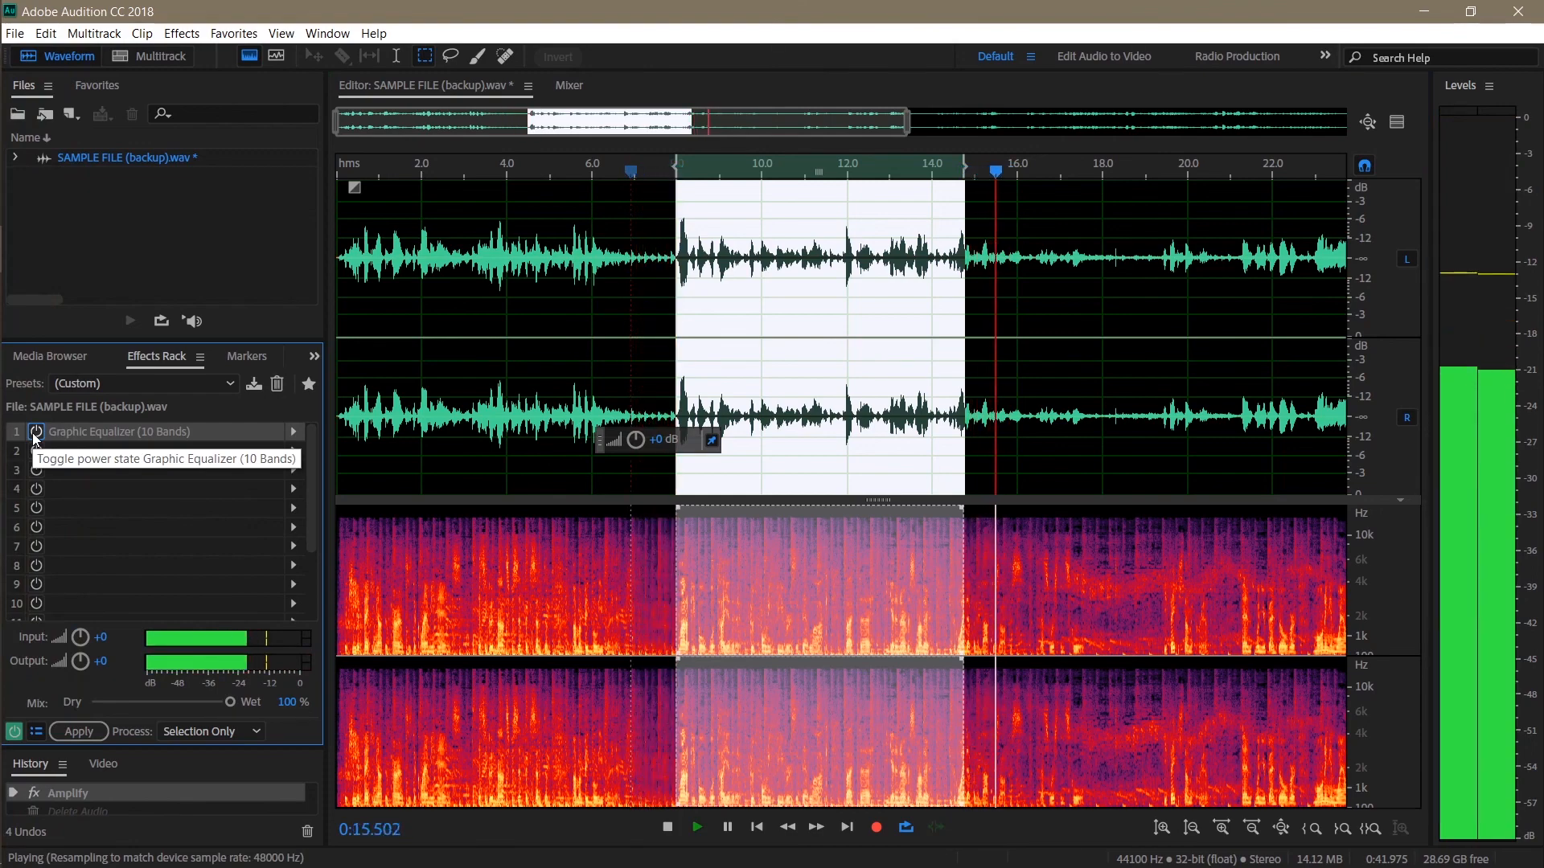
{"action": "key", "text": "space"}
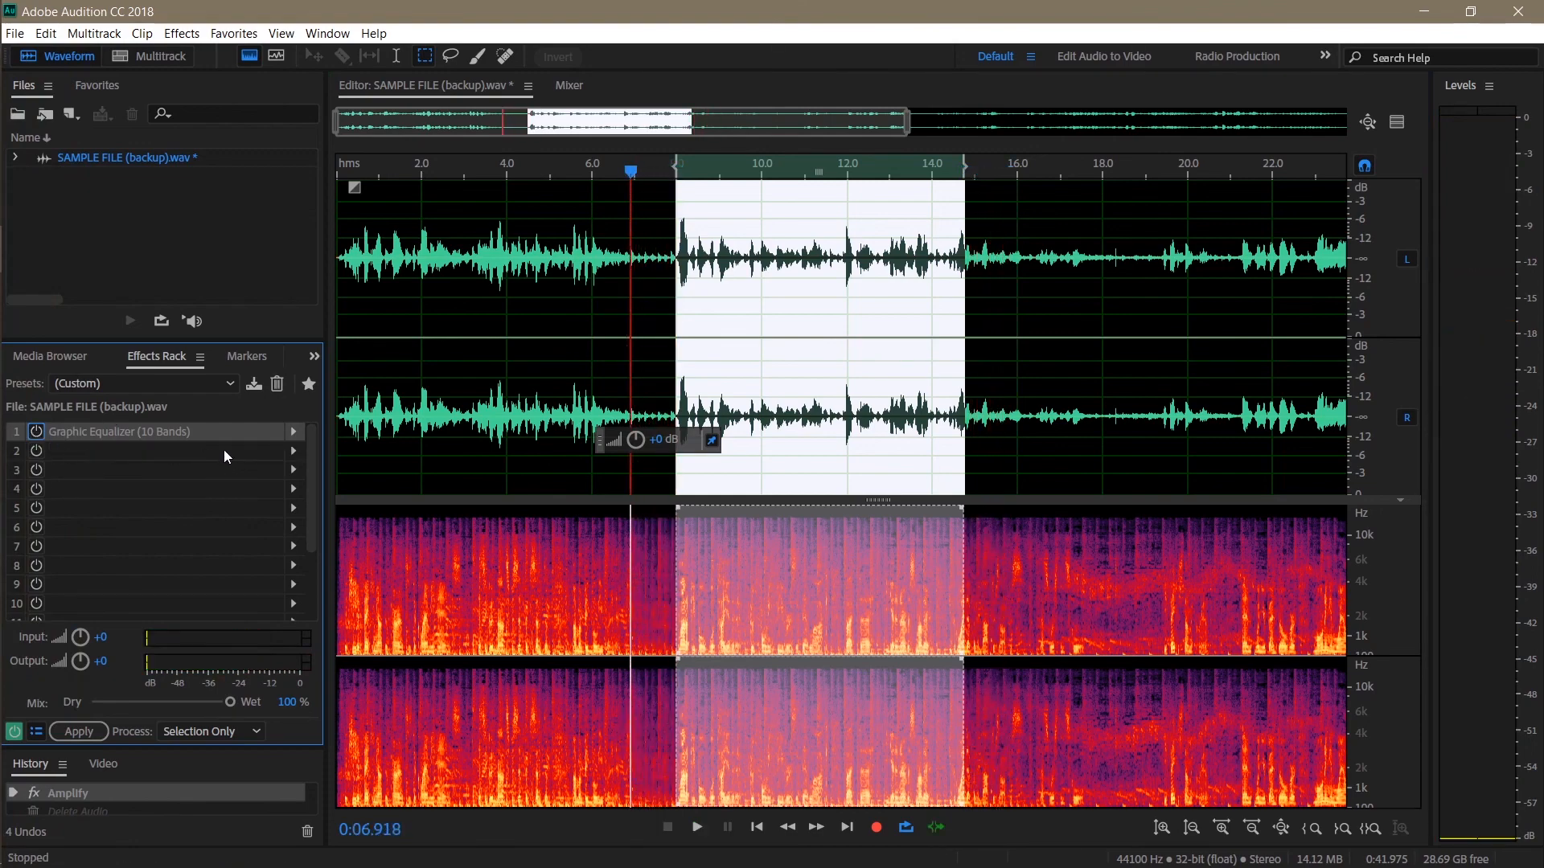